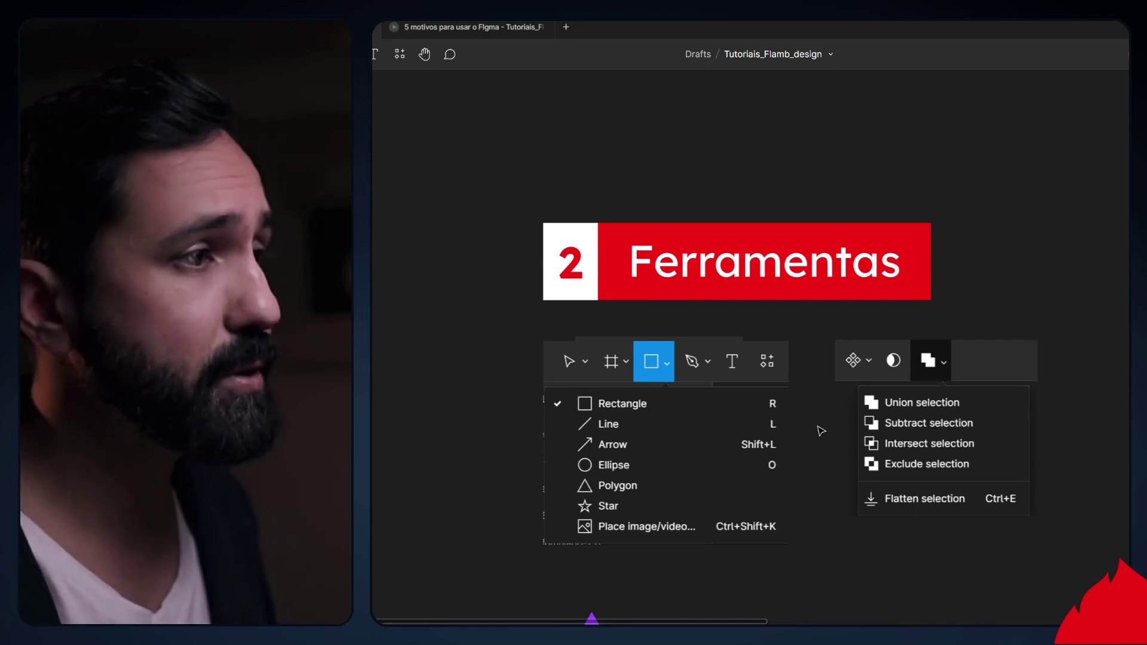
Pan the canvas to bring the sample house shapes into view.
left_click(928, 443)
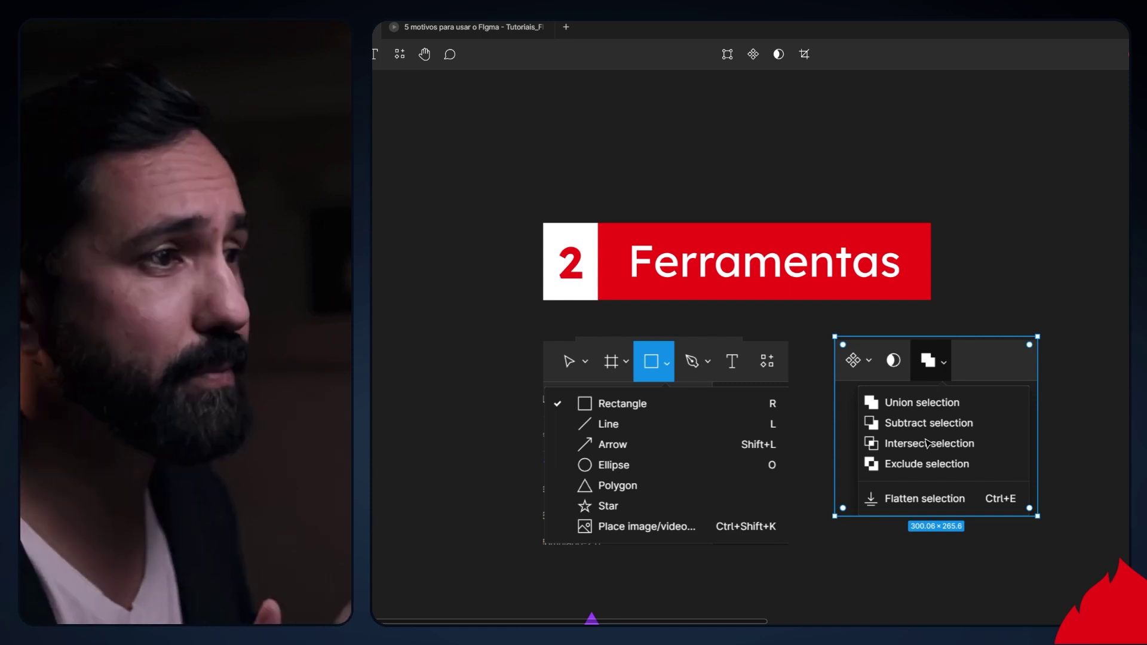
scroll(716, 454, "down", 5)
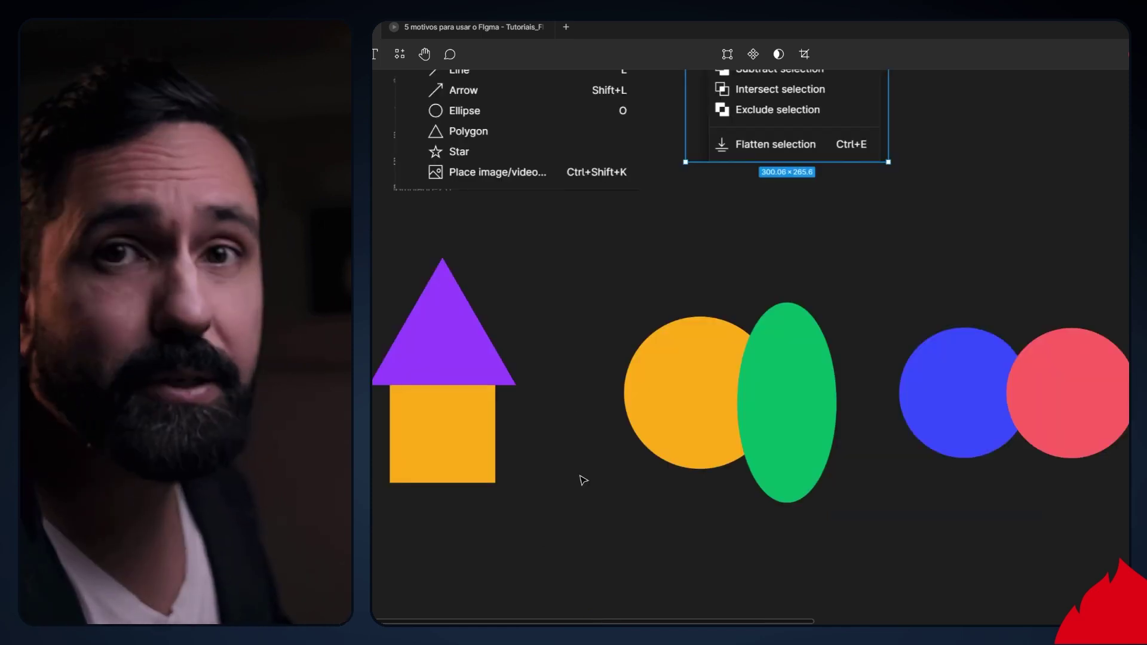
scroll(627, 513, "left", 4)
scroll(687, 454, "up", 2)
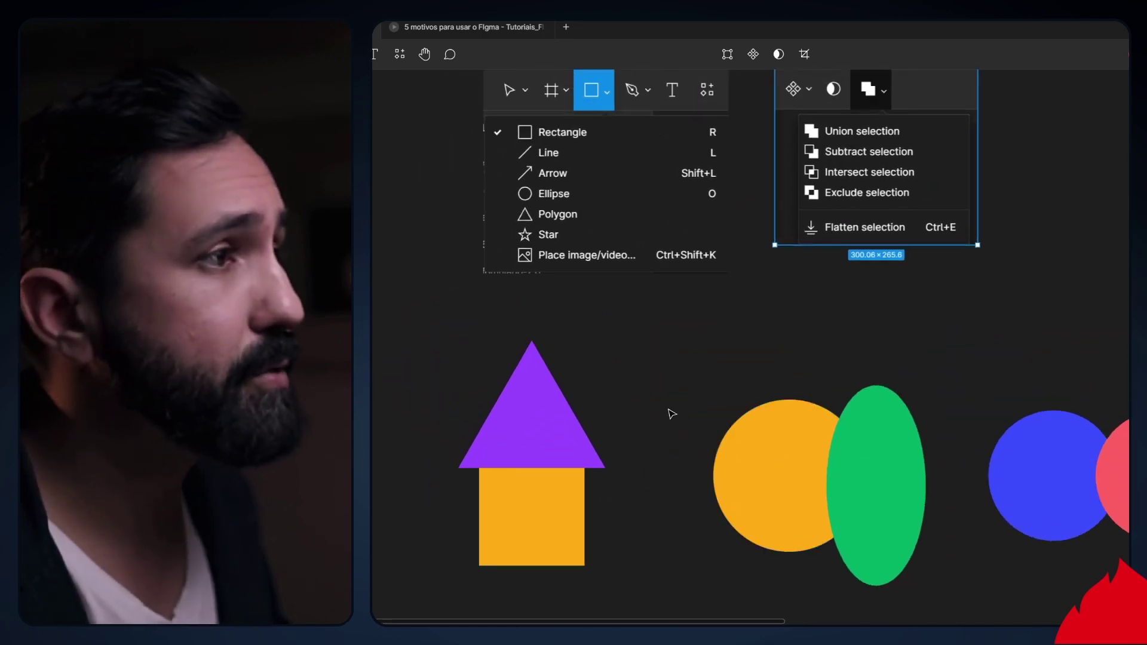
left_click_drag(680, 388, 733, 331)
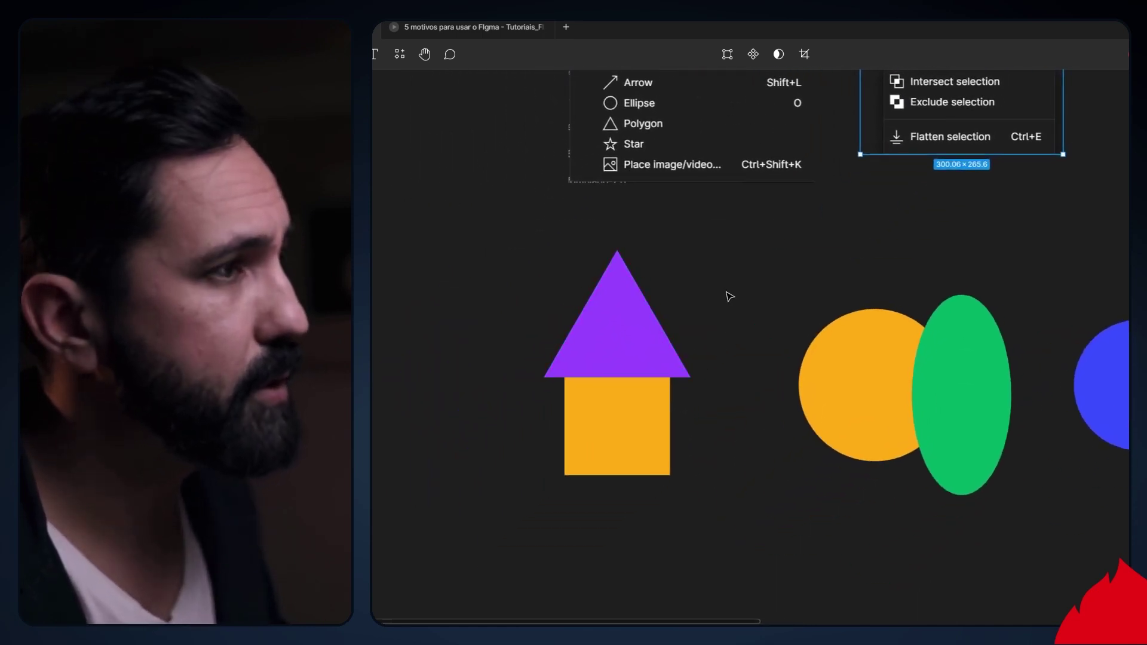
Union the purple triangle and orange square into one purple arrow shape.
left_click(644, 352)
left_click(640, 389, "shift")
left_click_drag(740, 323, 640, 457)
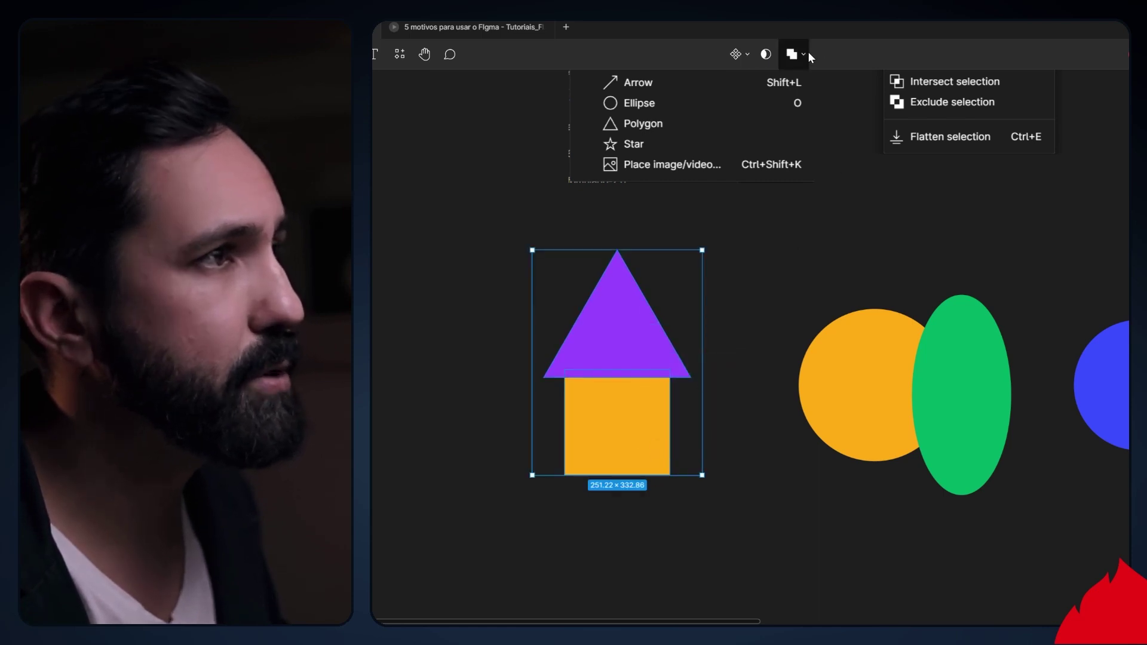
left_click(804, 54)
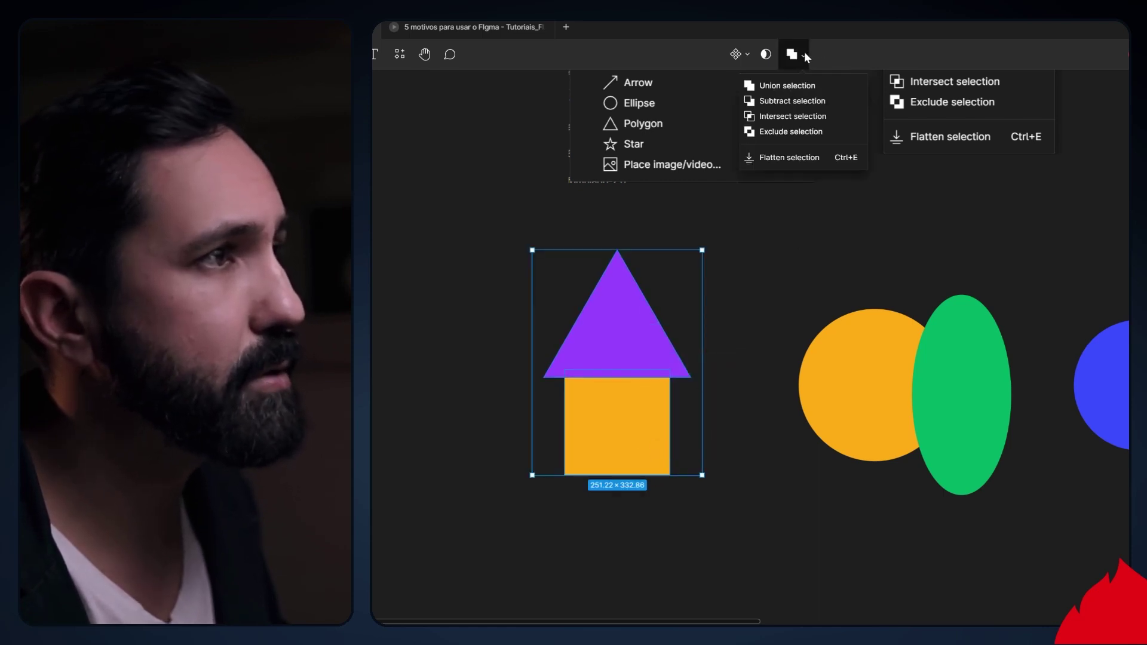
left_click(802, 87)
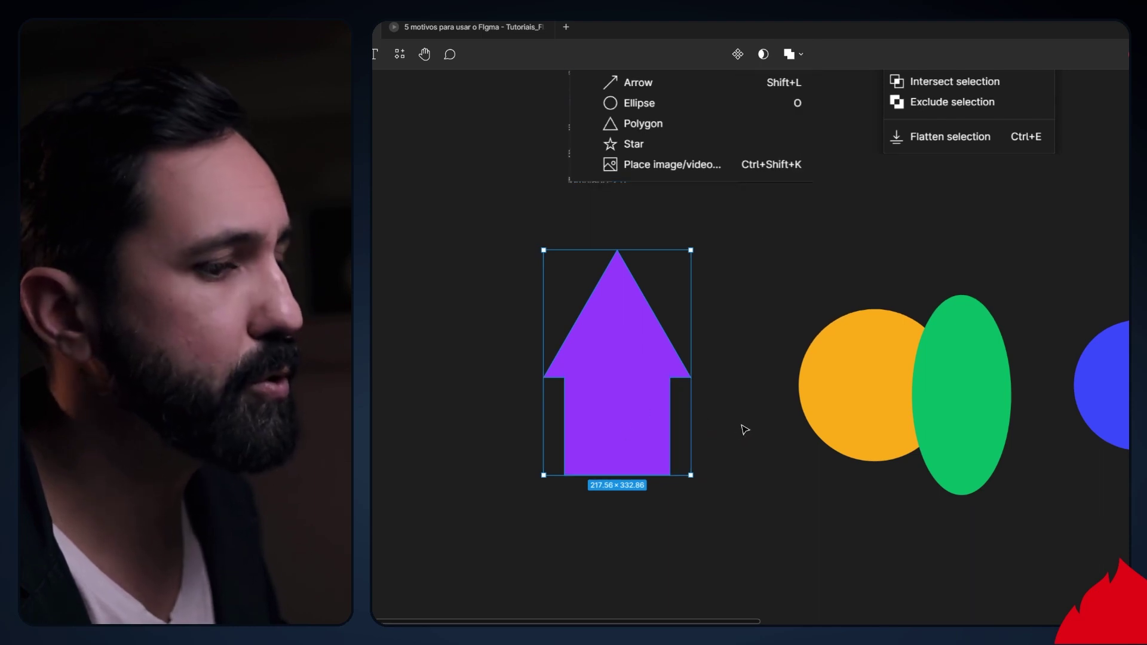
left_click_drag(712, 266, 892, 373)
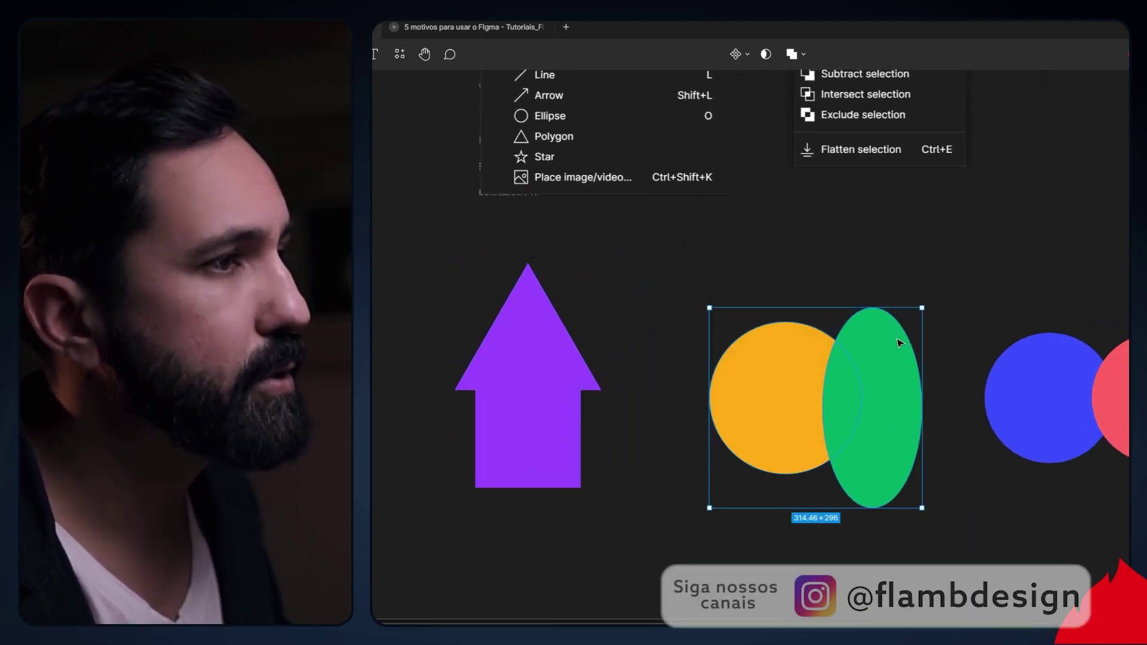
Try Subtract selection on the orange circle and green ellipse, then undo it.
left_click(798, 53)
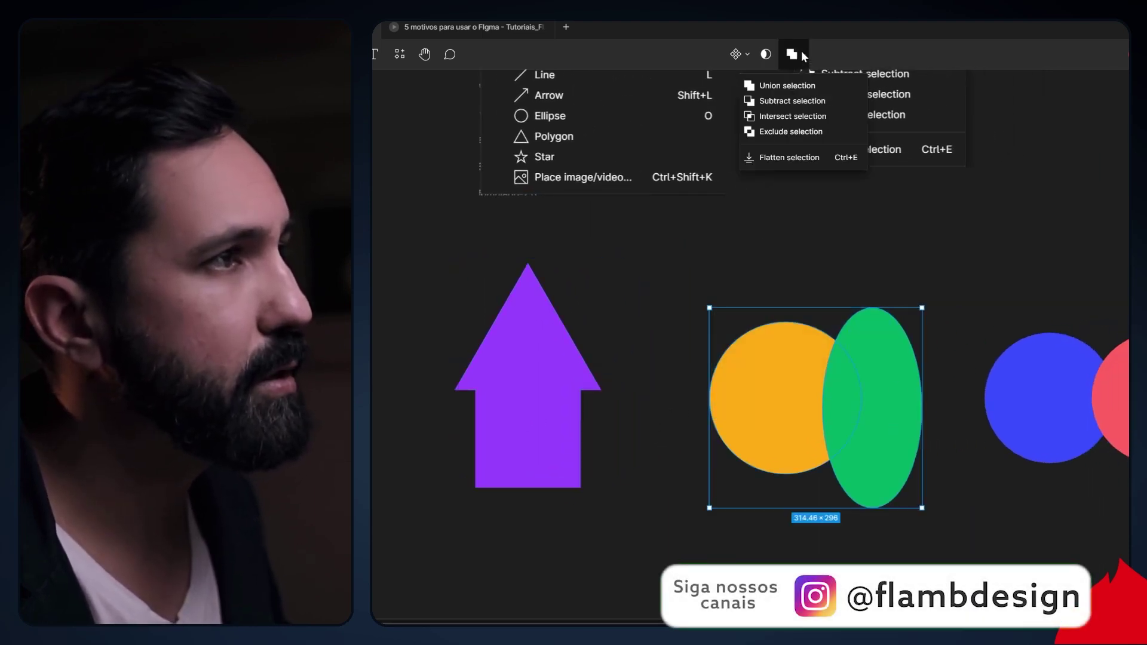
left_click(806, 102)
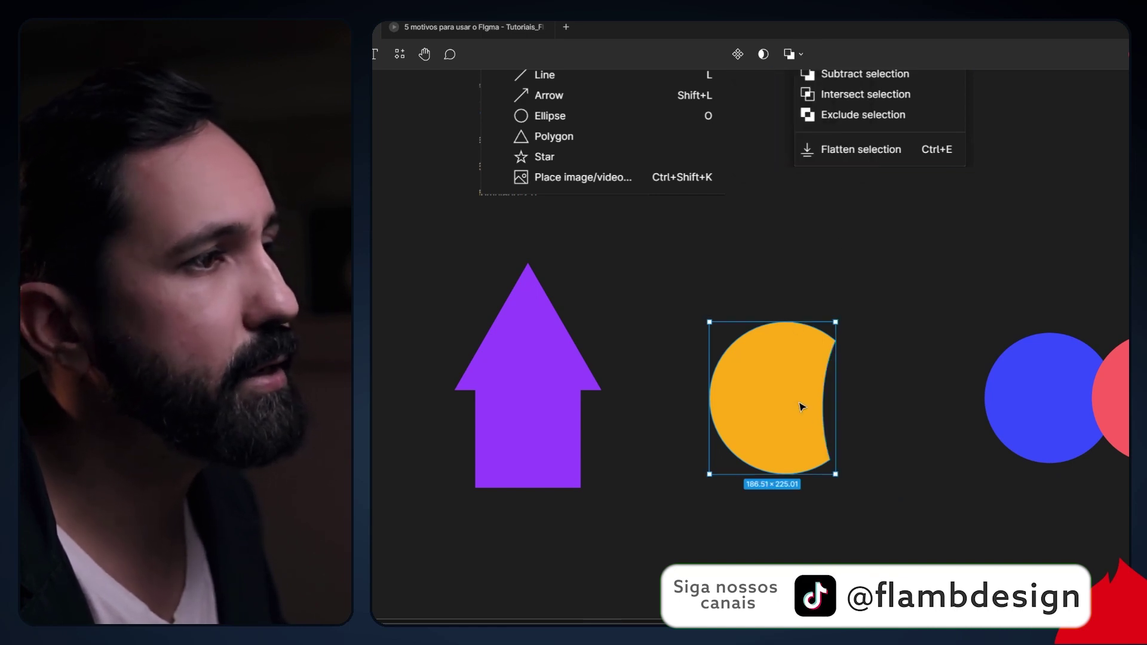
key("ctrl+z")
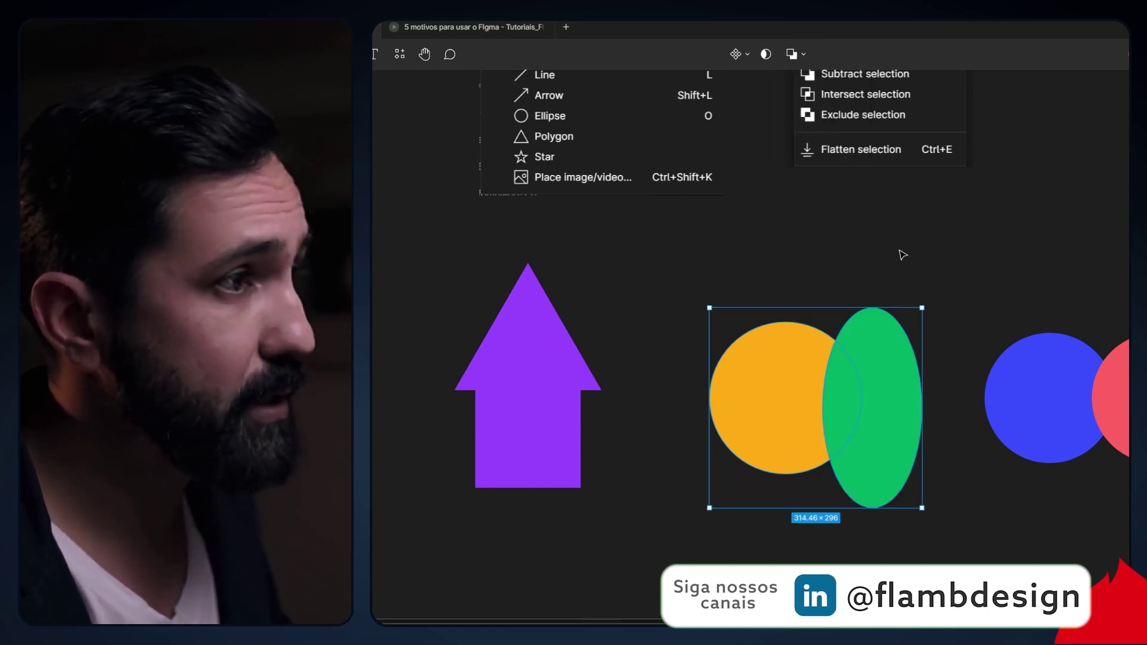
left_click(901, 287)
left_click(861, 379)
left_click(787, 388)
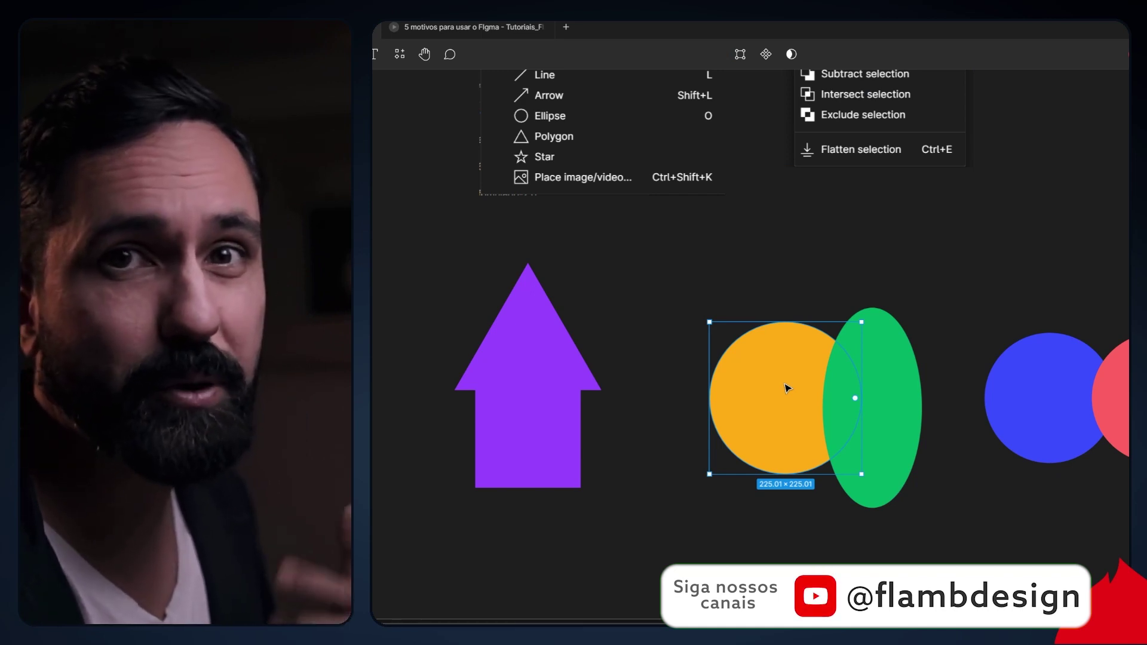
Reselect the orange circle and green ellipse together.
left_click(798, 290)
left_click(779, 369)
left_click(872, 382, "shift")
left_click(807, 274)
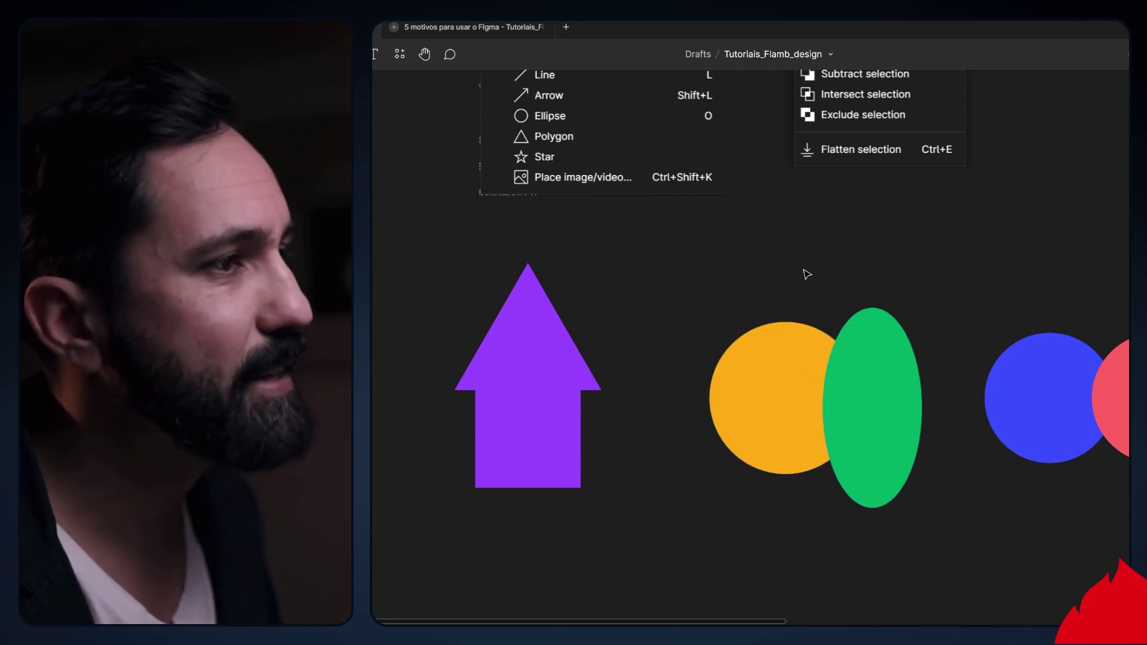
left_click_drag(763, 276, 884, 336)
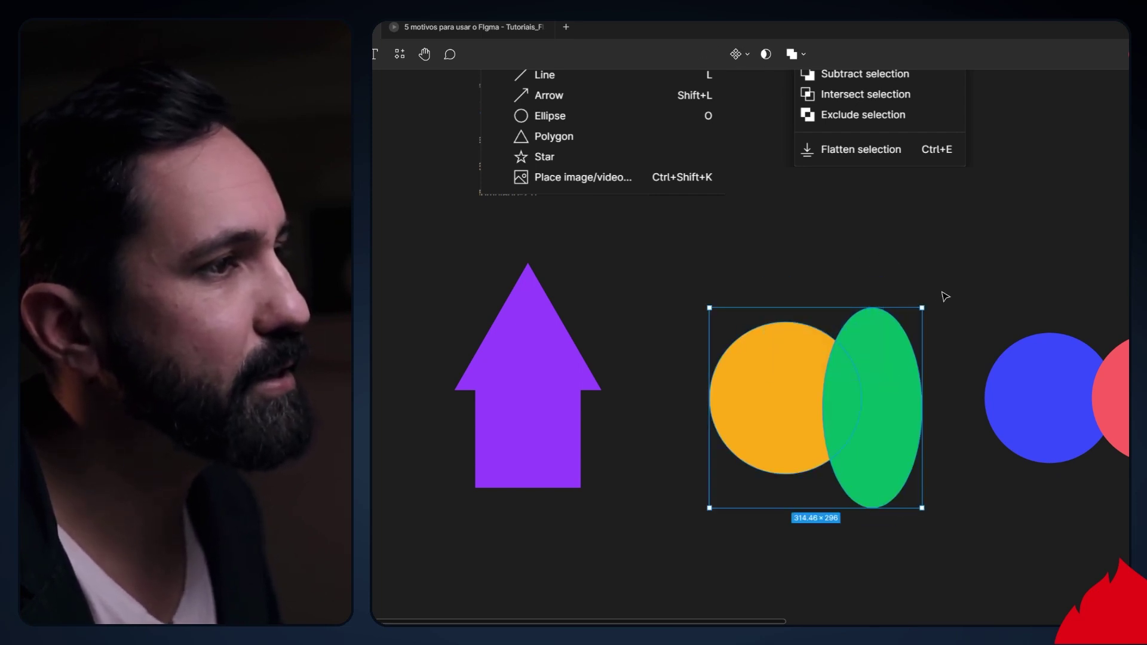
left_click(763, 386)
left_click(861, 359)
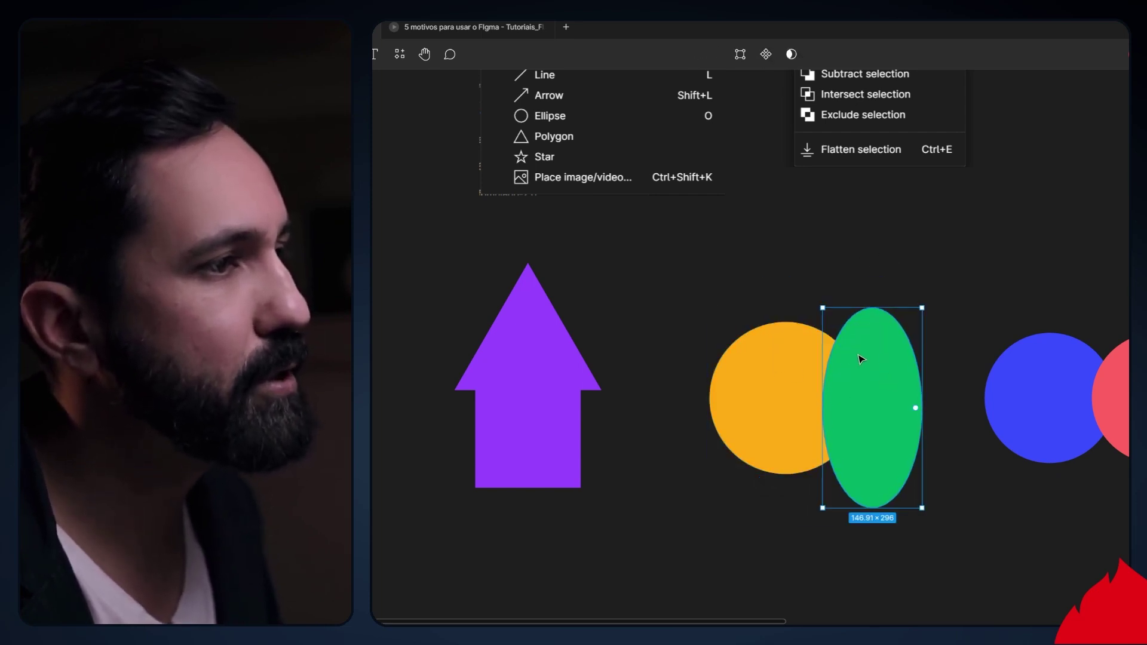
left_click_drag(772, 278, 877, 389)
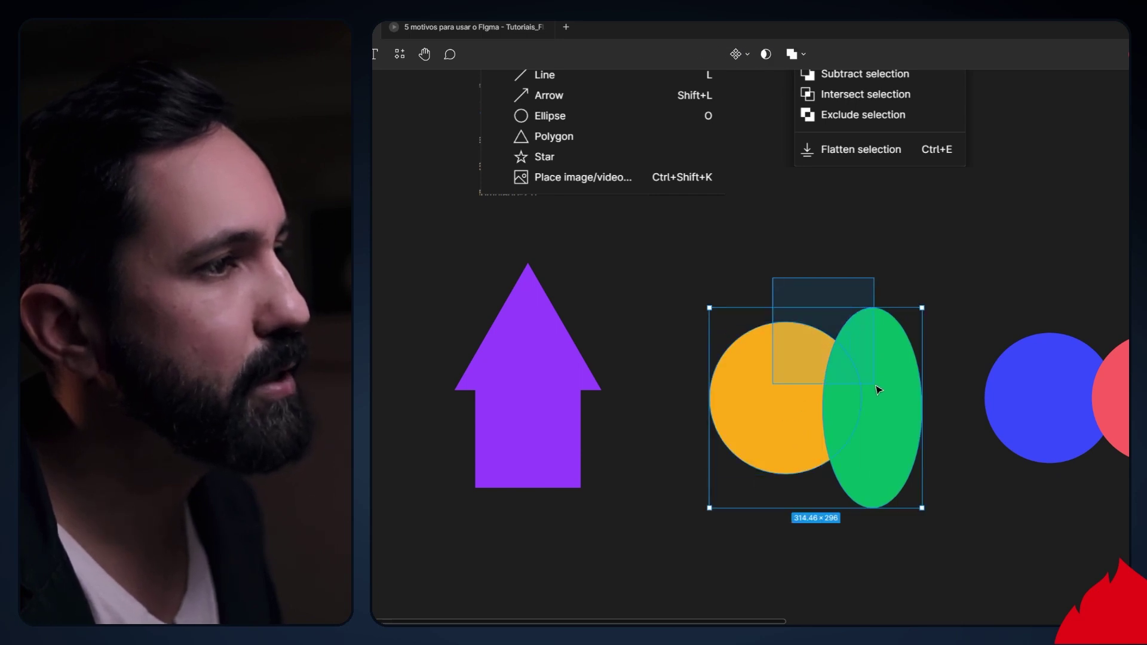
left_click(908, 258)
left_click(891, 359)
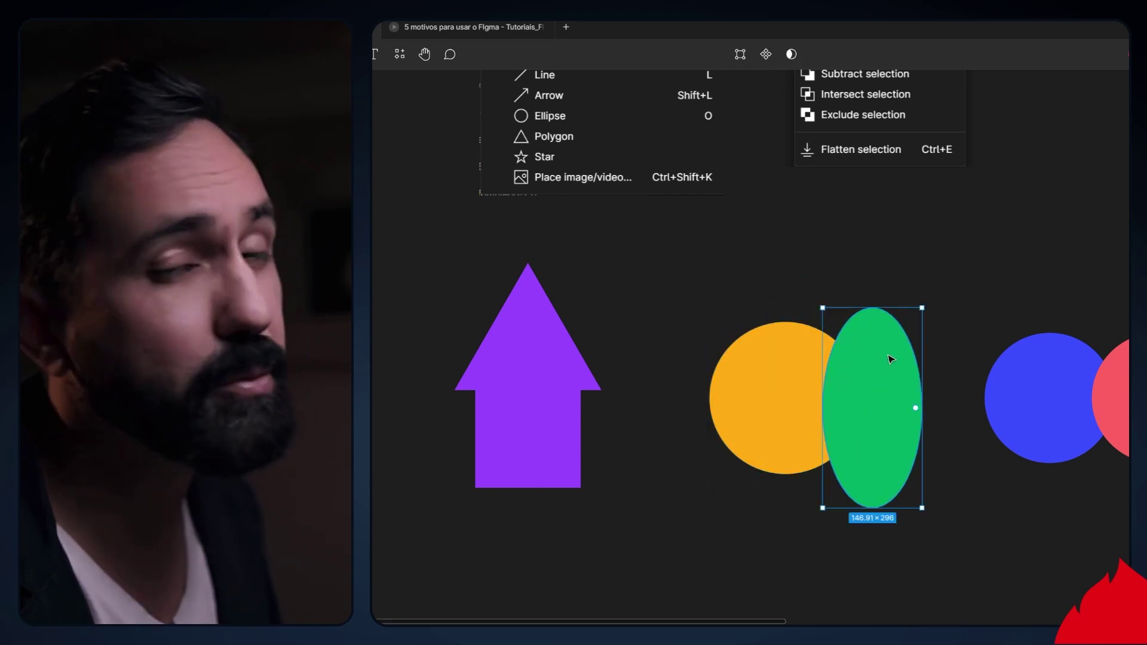
left_click_drag(750, 254, 867, 337)
Subtract the ellipse to leave an orange crescent, then select the blue and red circles.
left_click(805, 55)
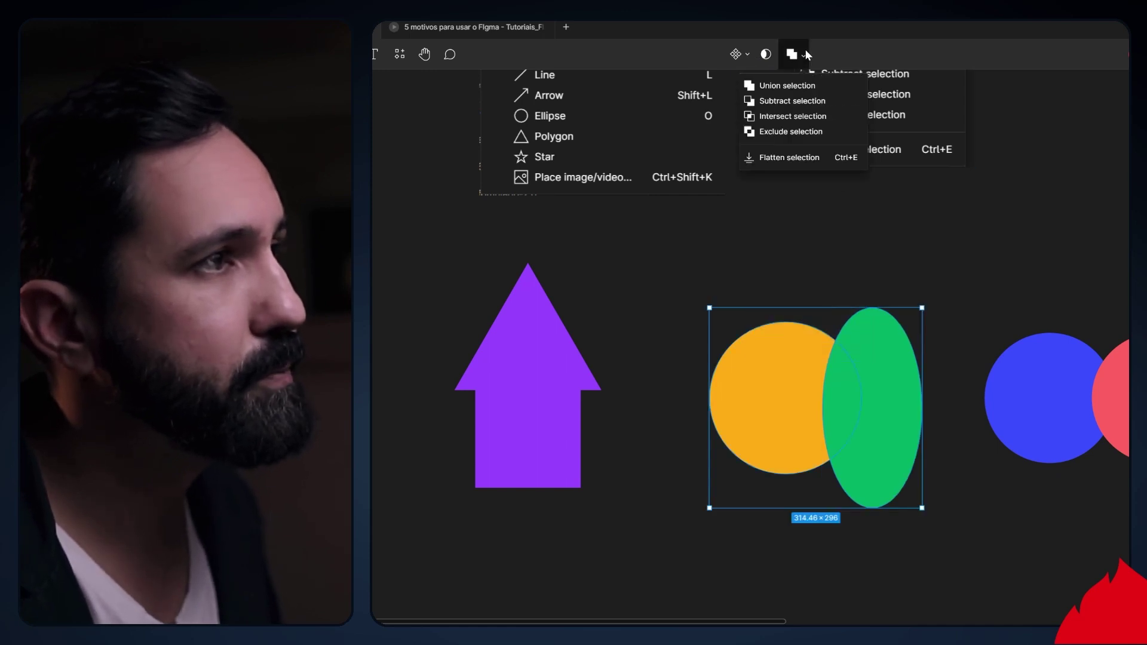
left_click(778, 106)
scroll(940, 264, "right", 5)
left_click(819, 402)
left_click(731, 314)
mouse_move(727, 310)
left_mouse_down()
mouse_move(835, 389)
mouse_move(801, 398)
left_mouse_up()
scroll(801, 397, "up", 3)
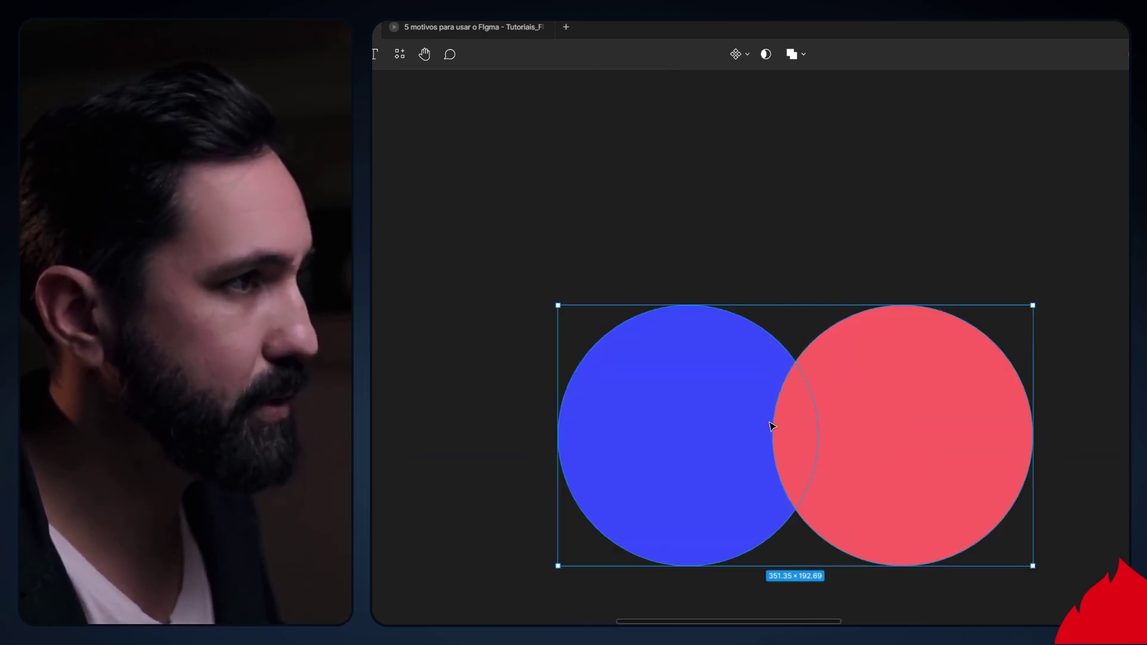
Intersect the overlapping blue and red circles into a single red lens shape.
left_click_drag(690, 233, 847, 405)
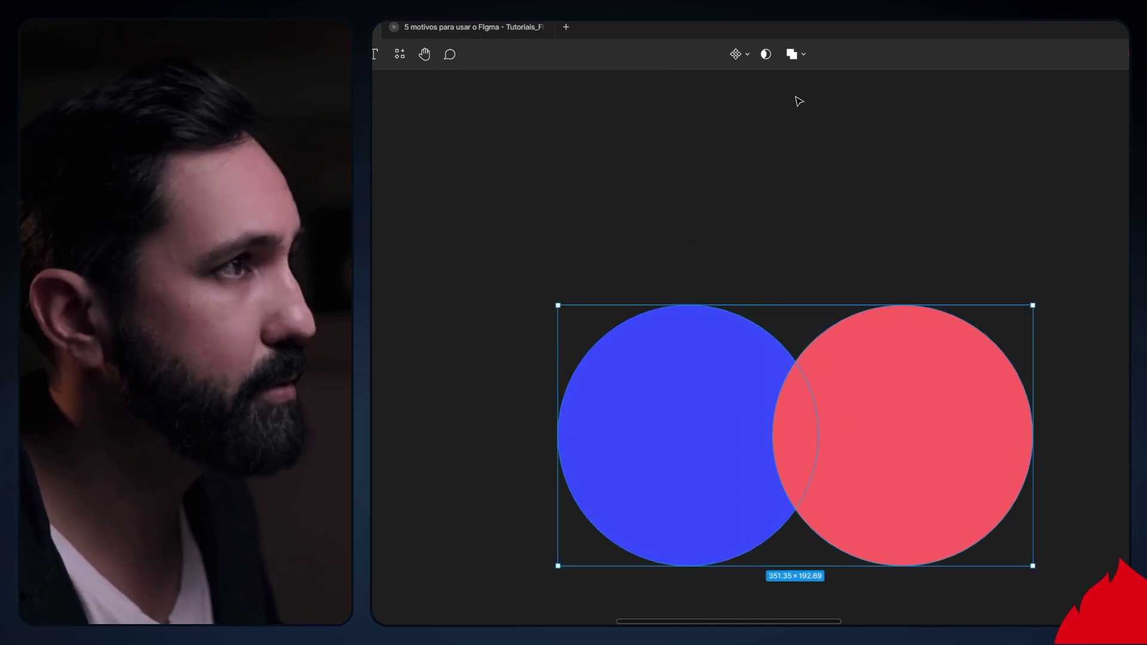
left_click(806, 53)
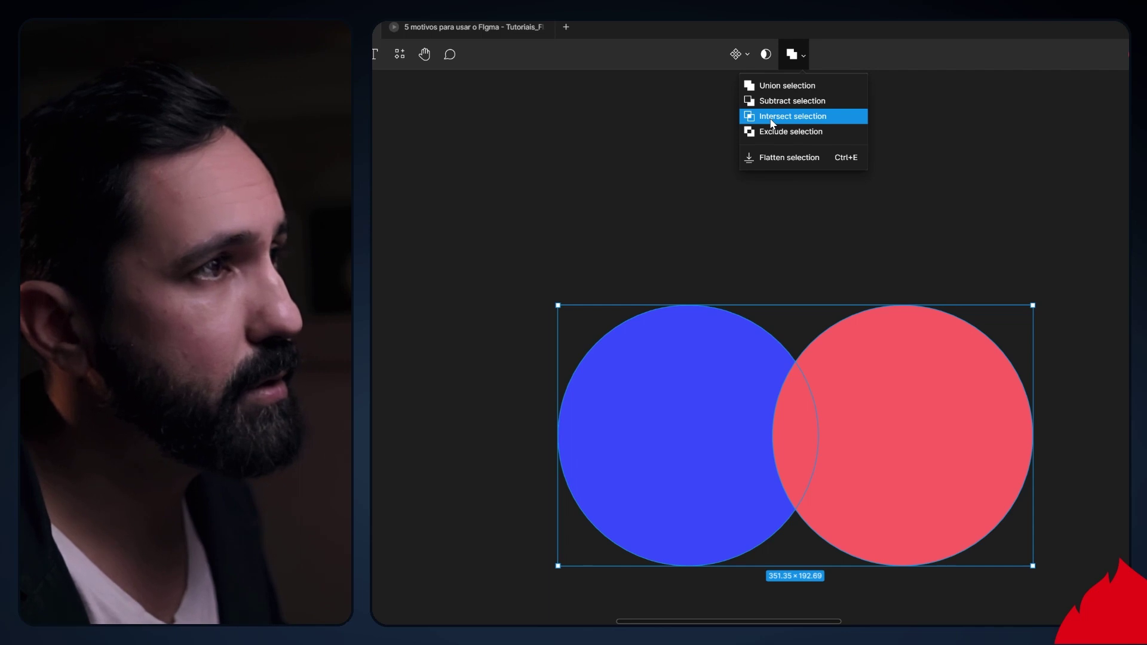
left_click(772, 123)
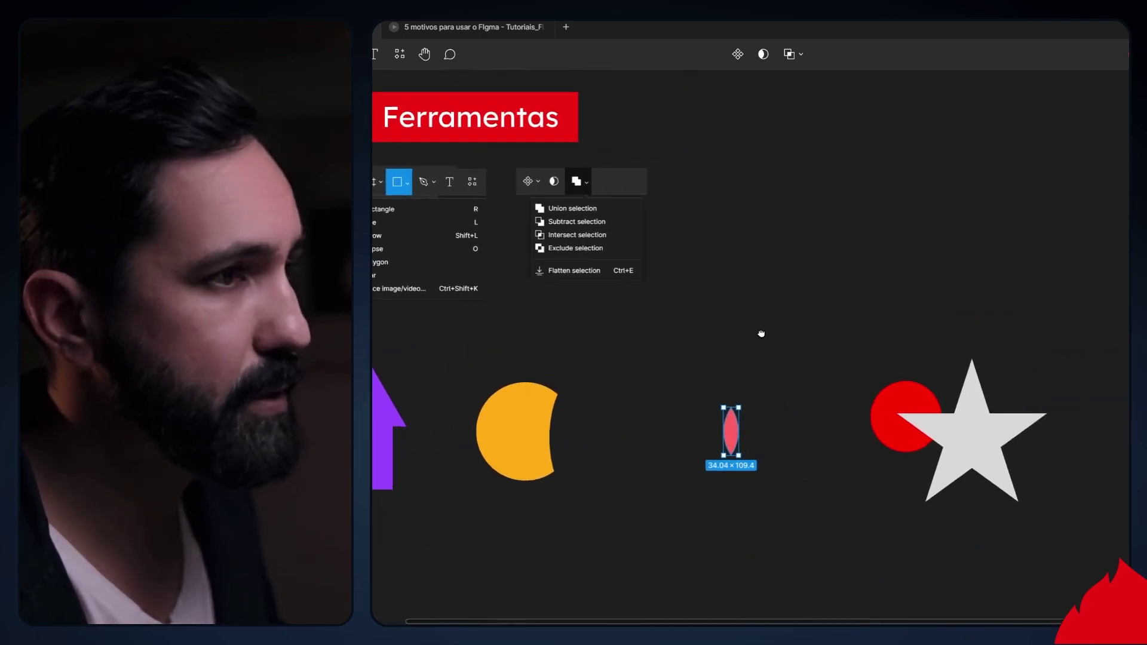
Apply Exclude selection to the red circle and grey star.
left_click_drag(772, 310, 920, 483)
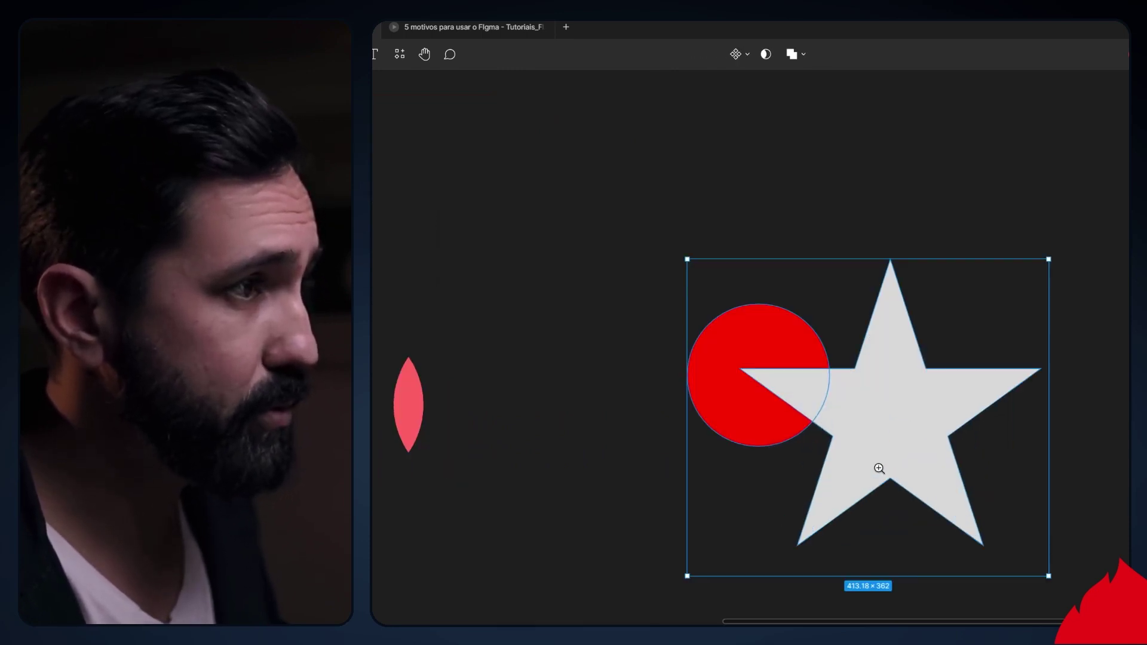
mouse_move(773, 235)
left_mouse_down()
mouse_move(901, 421)
mouse_move(855, 436)
left_mouse_up()
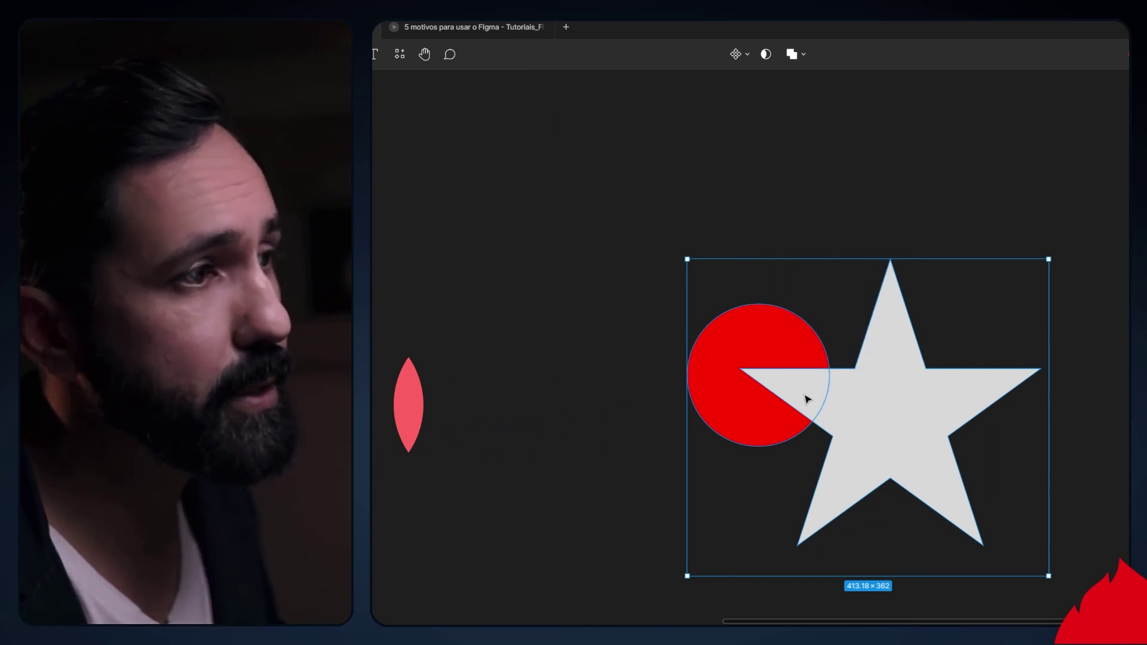
left_click(804, 46)
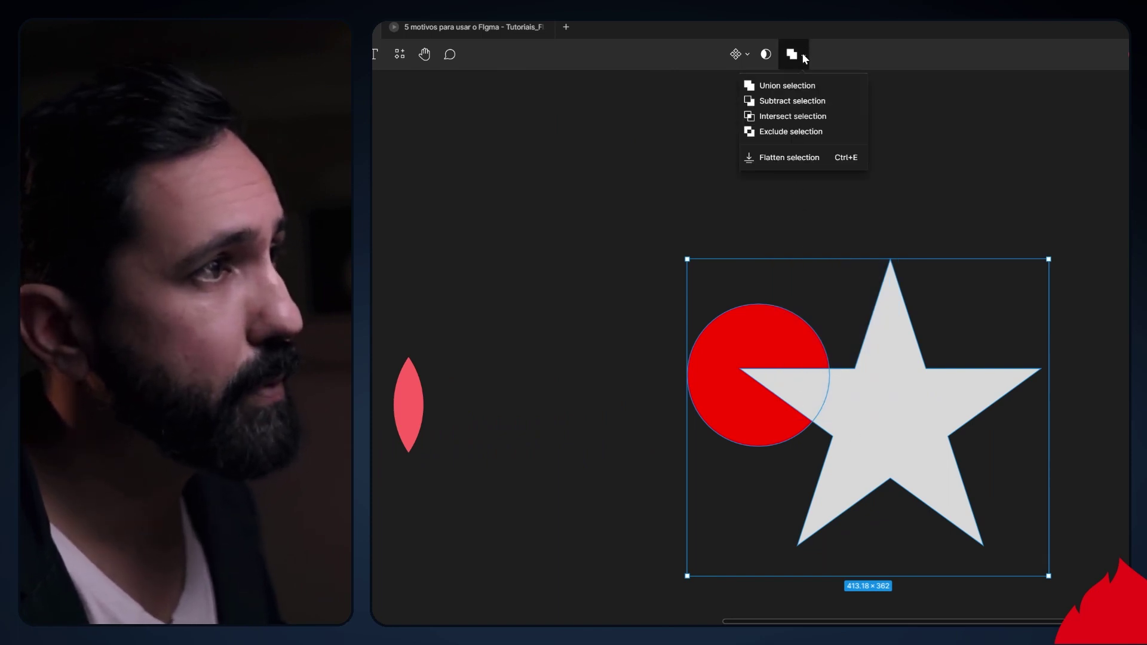
left_click(798, 131)
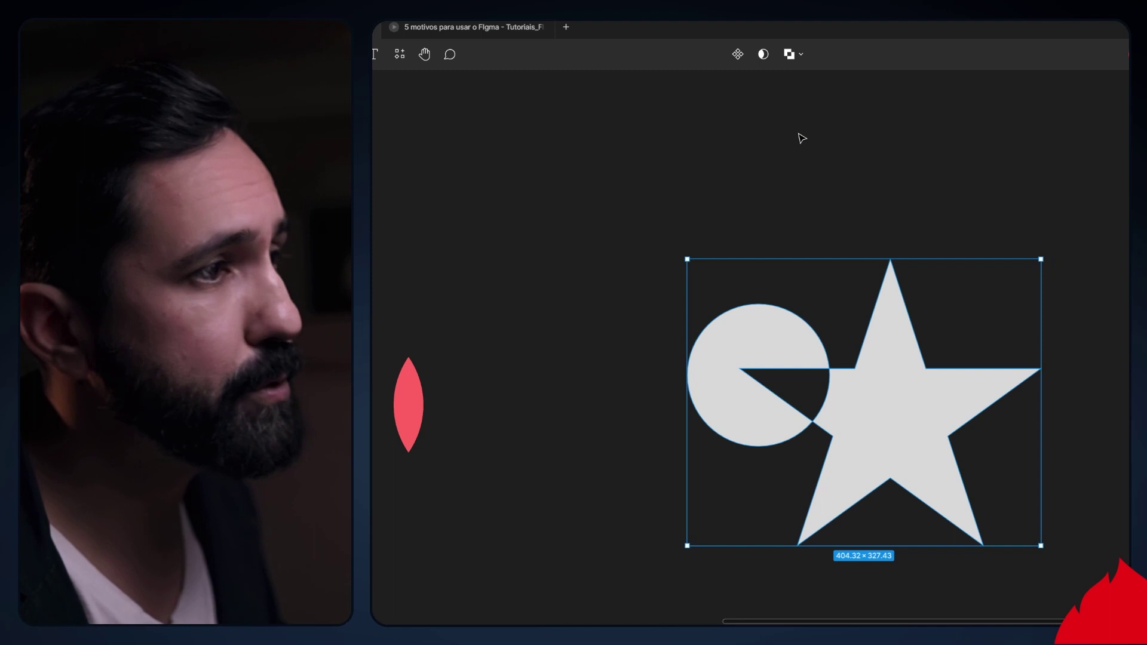
Move the cut-out circle onto the star's centre and shift the lens's circle left.
double_click(795, 348)
mouse_move(793, 346)
left_mouse_down()
mouse_move(918, 415)
mouse_move(954, 332)
mouse_move(896, 357)
left_mouse_up()
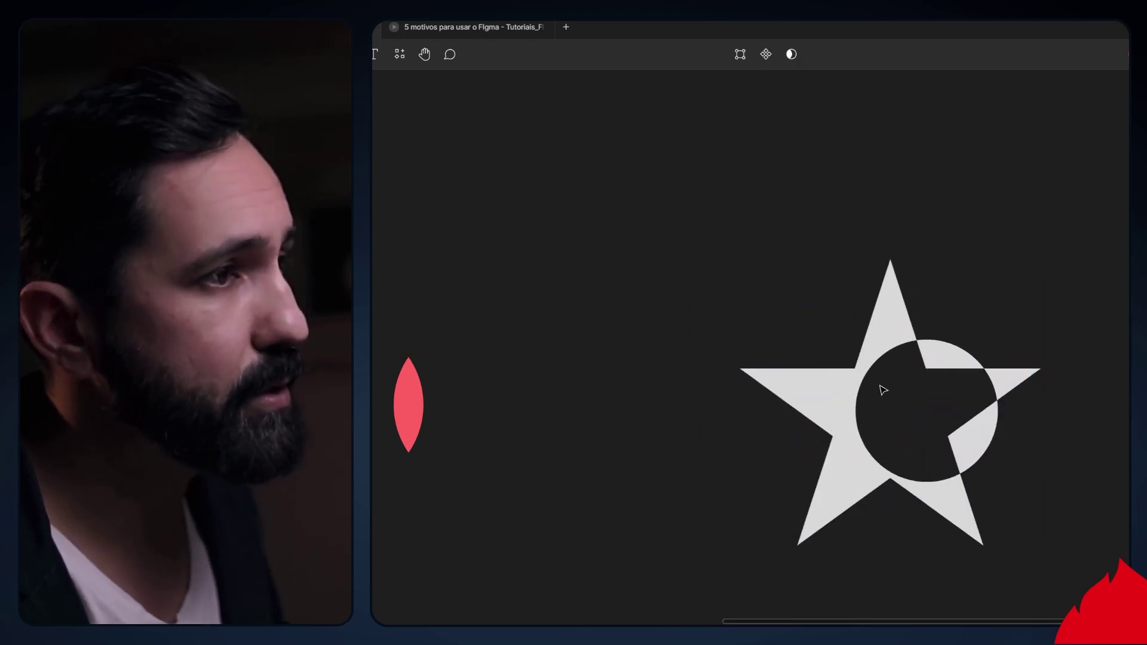
left_click_drag(845, 344, 827, 404)
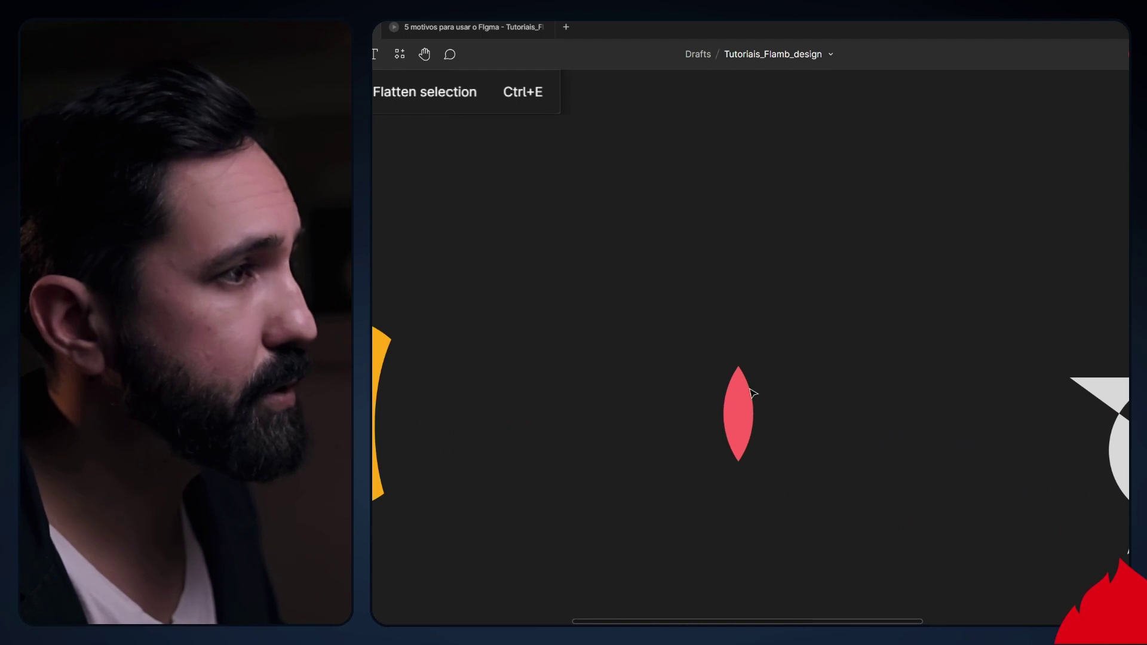
left_click(738, 405)
double_click(738, 405)
left_click_drag(738, 405, 700, 406)
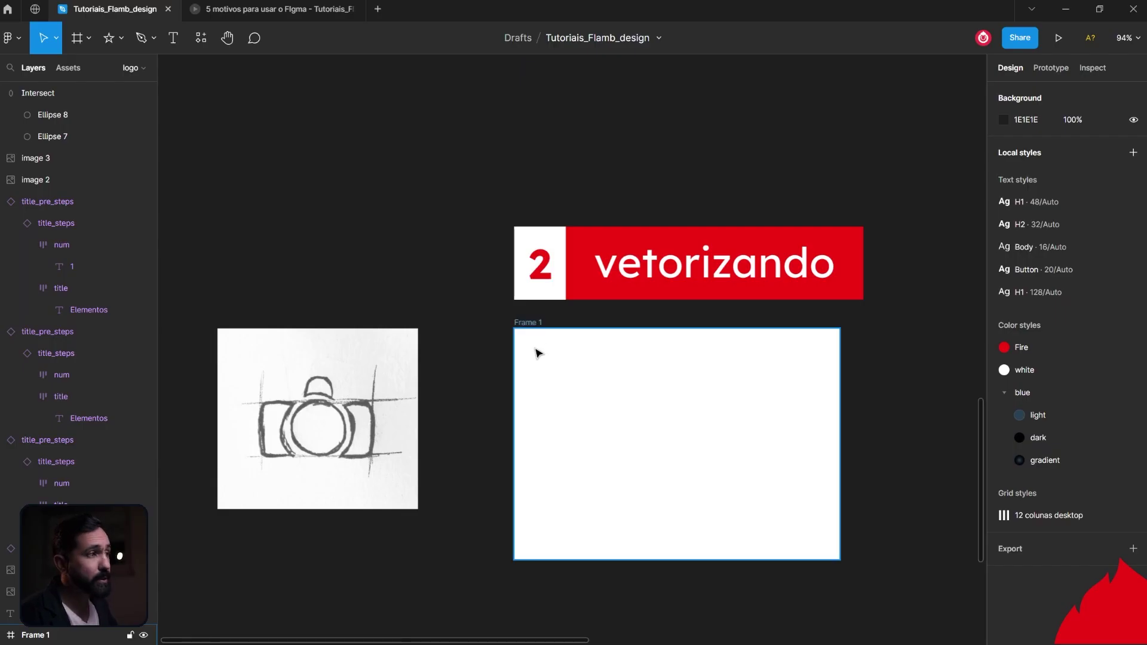
Give Frame 1 an 8px layout grid and zoom out to show it beside the camera sketch.
left_click(541, 323)
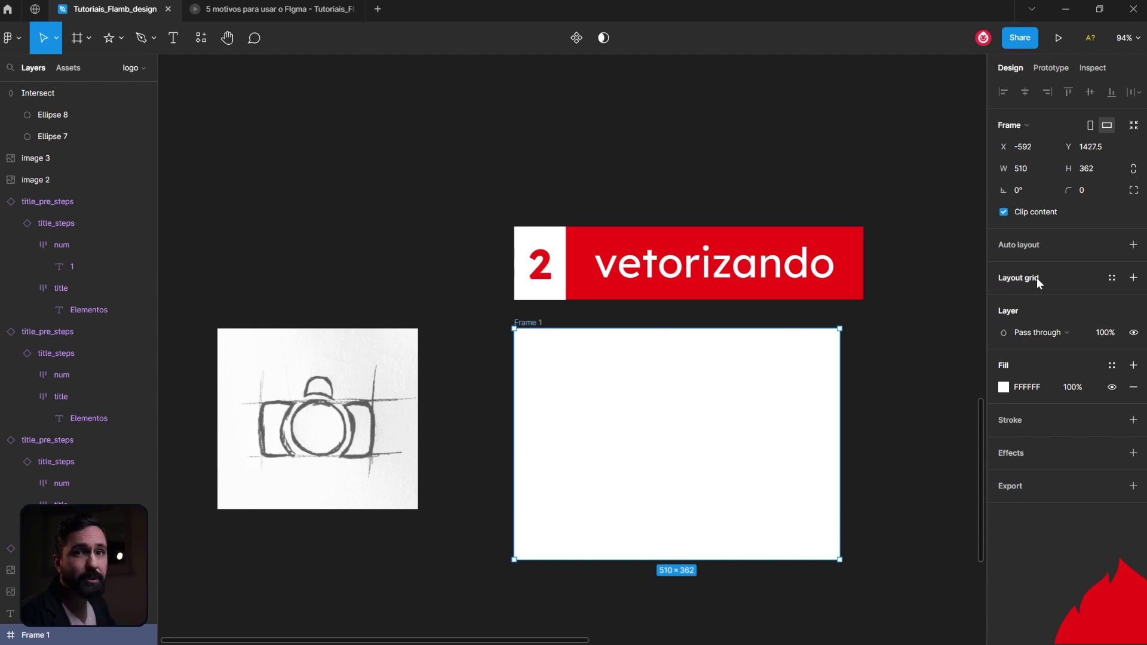
left_click(1134, 278)
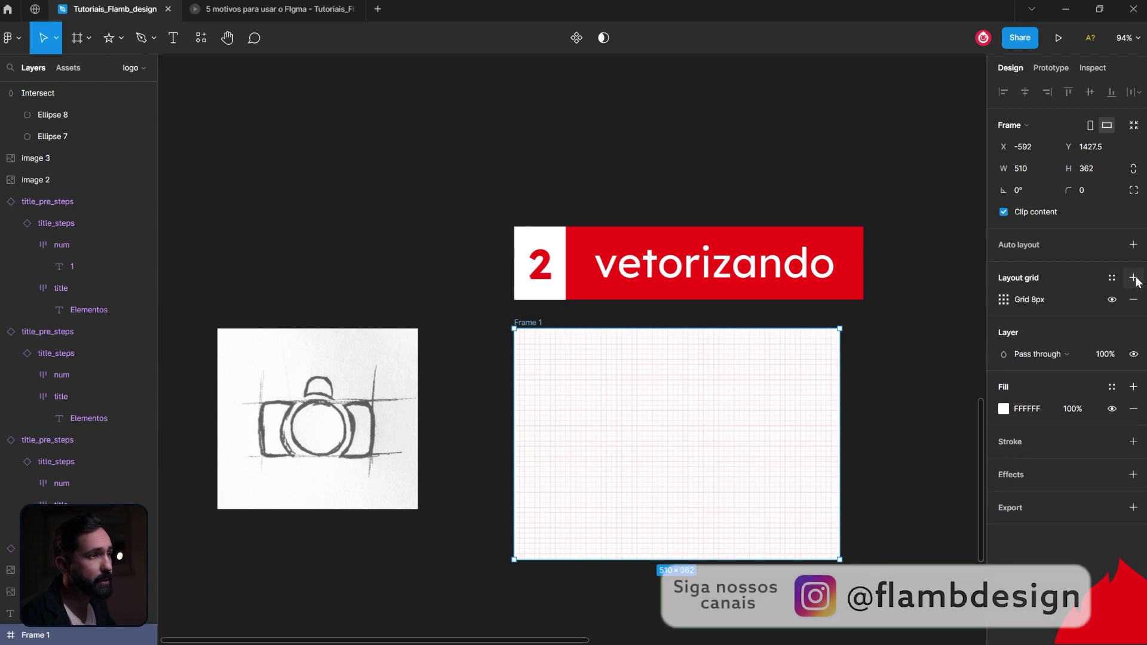
left_click(700, 452)
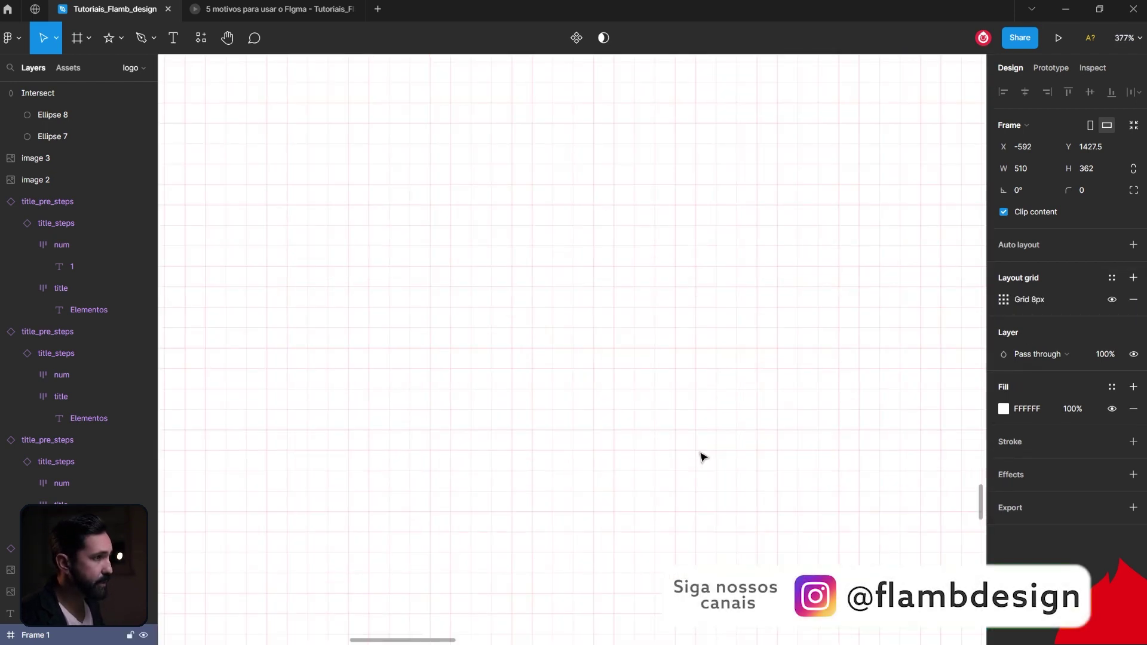
scroll(703, 457, "up", 1)
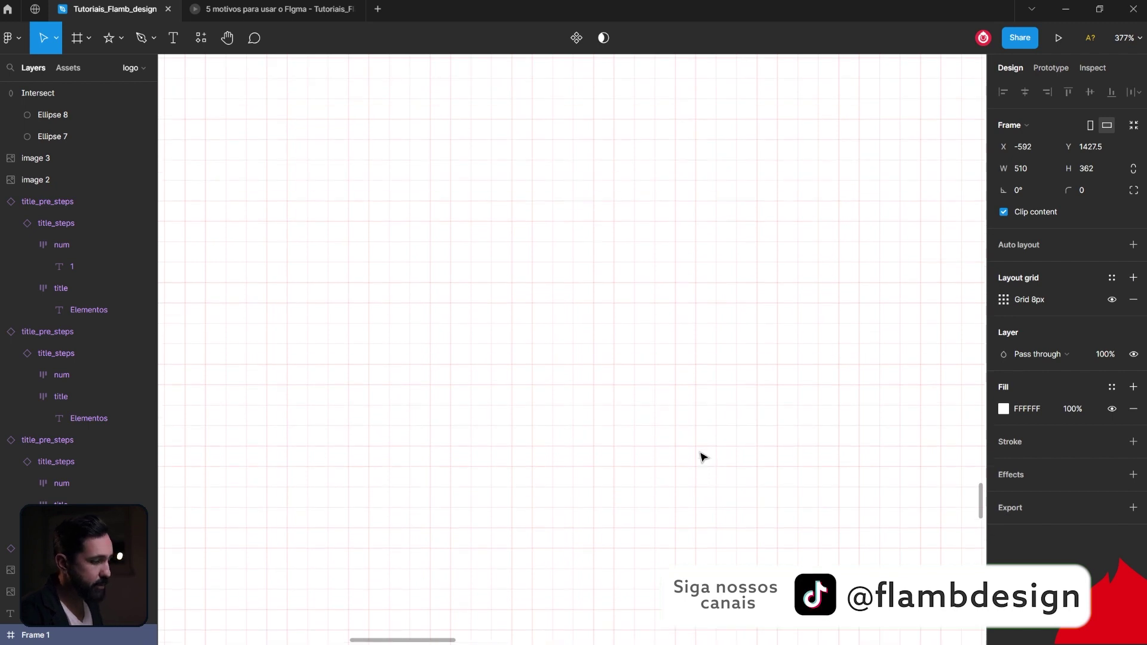
key("shift+0")
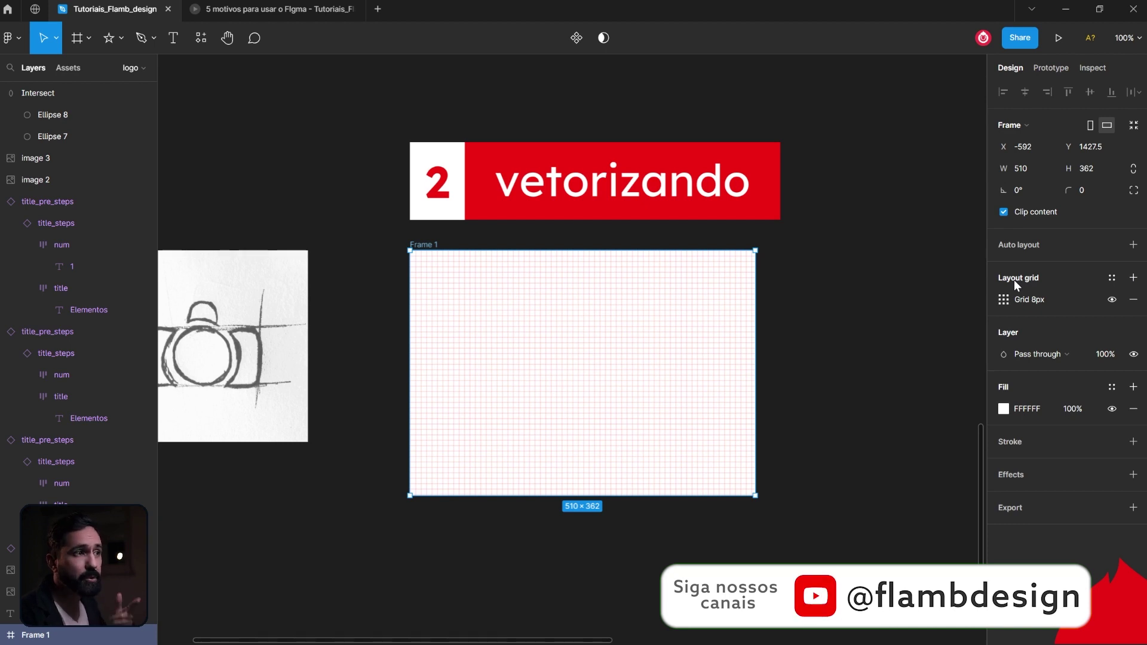
left_click(221, 337)
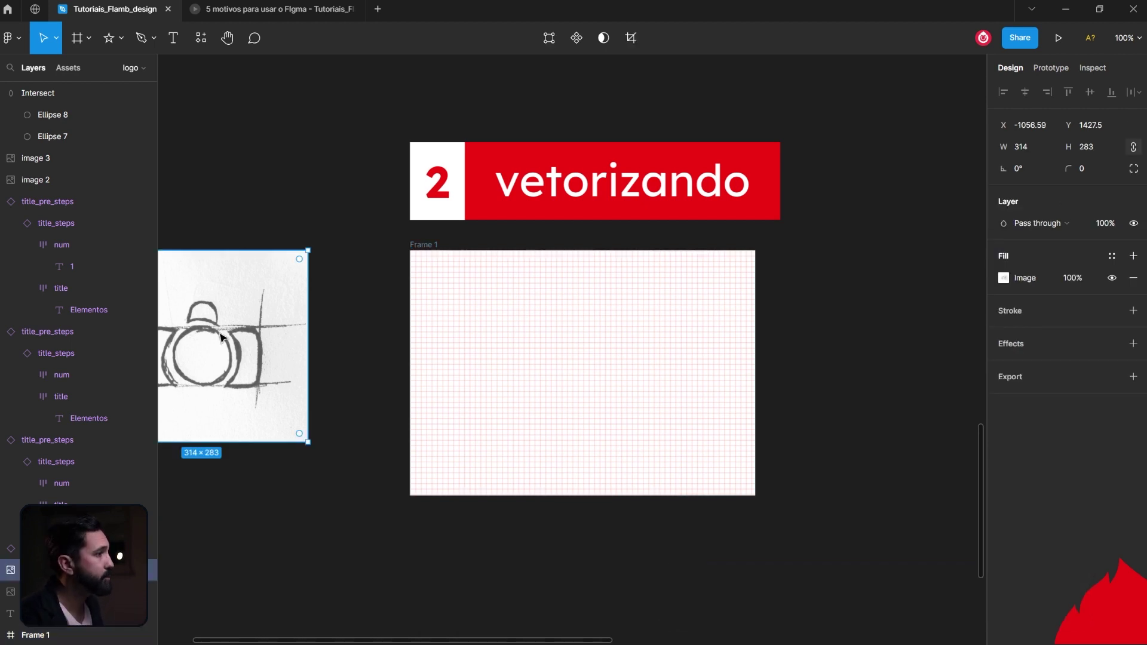
Move the camera sketch into Frame 1 and enlarge it to about 344×310.
left_click_drag(232, 338, 638, 362)
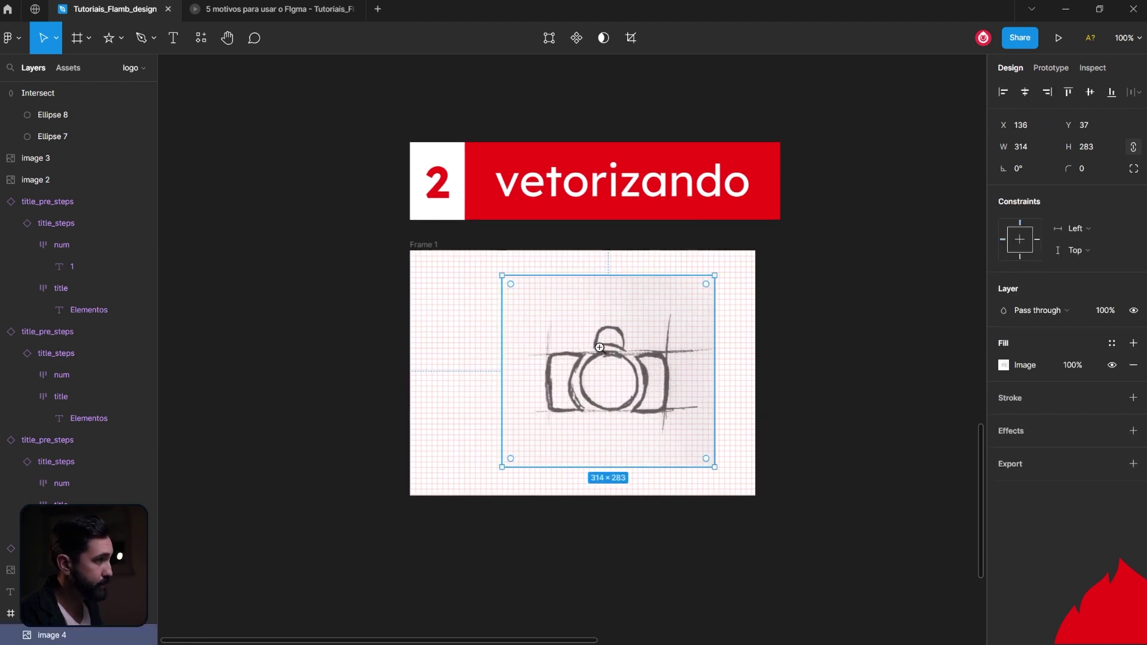
left_click(600, 347)
mouse_move(588, 358)
left_mouse_down()
mouse_move(668, 377)
mouse_move(626, 341)
left_mouse_up()
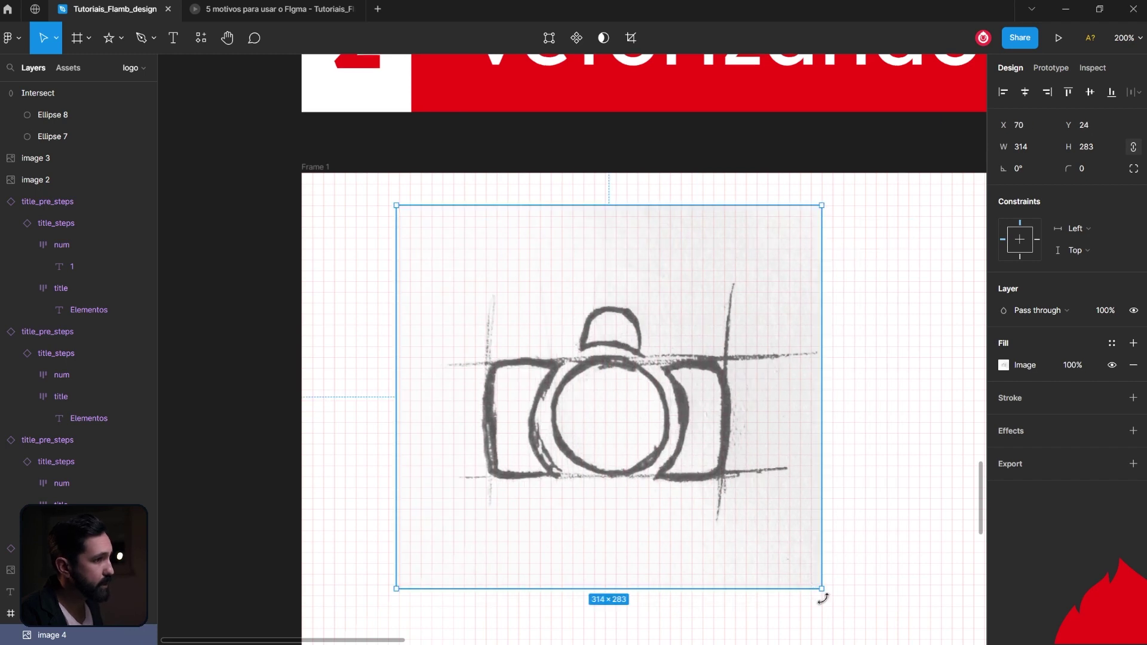
left_click_drag(822, 590, 852, 623)
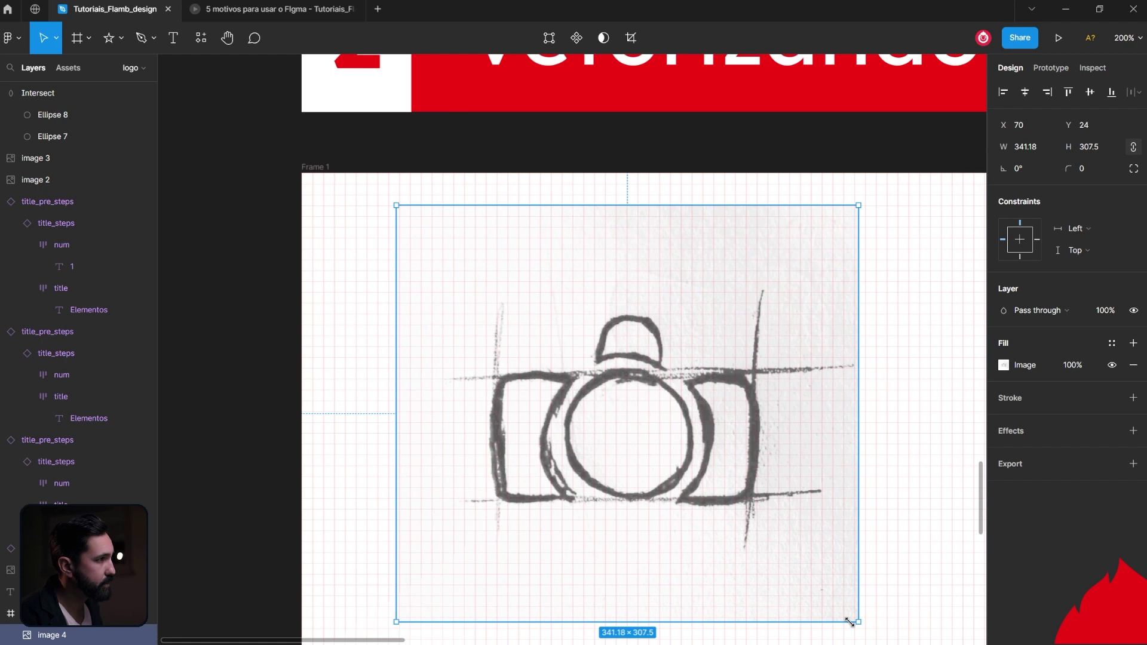
left_click_drag(393, 205, 391, 202)
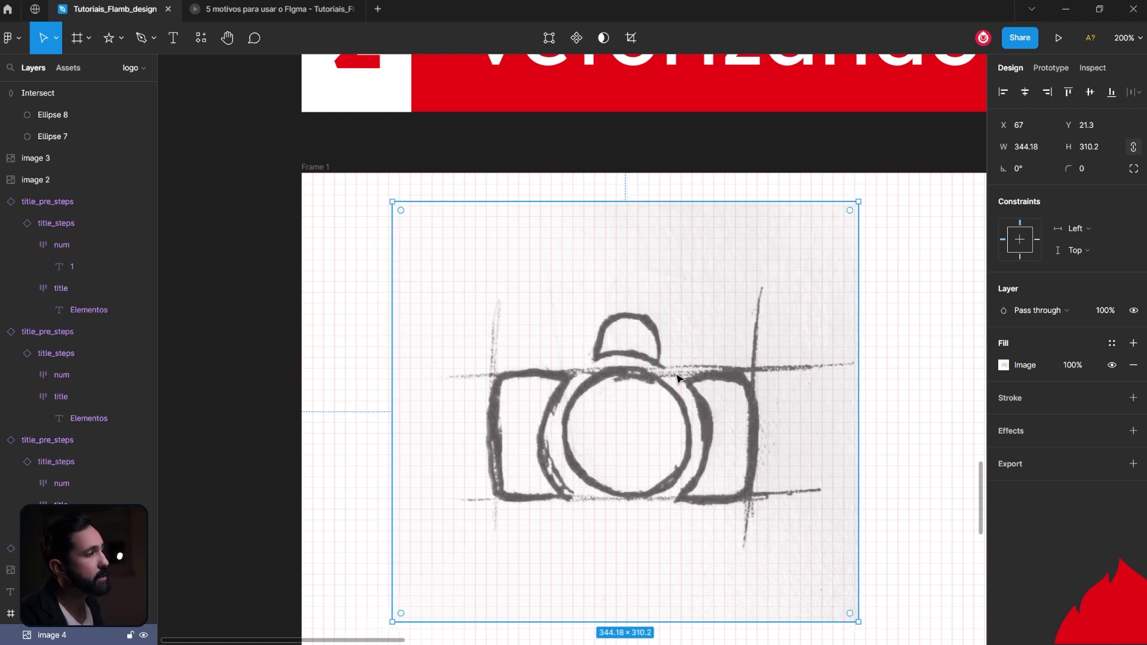
scroll(678, 378, "down", 1)
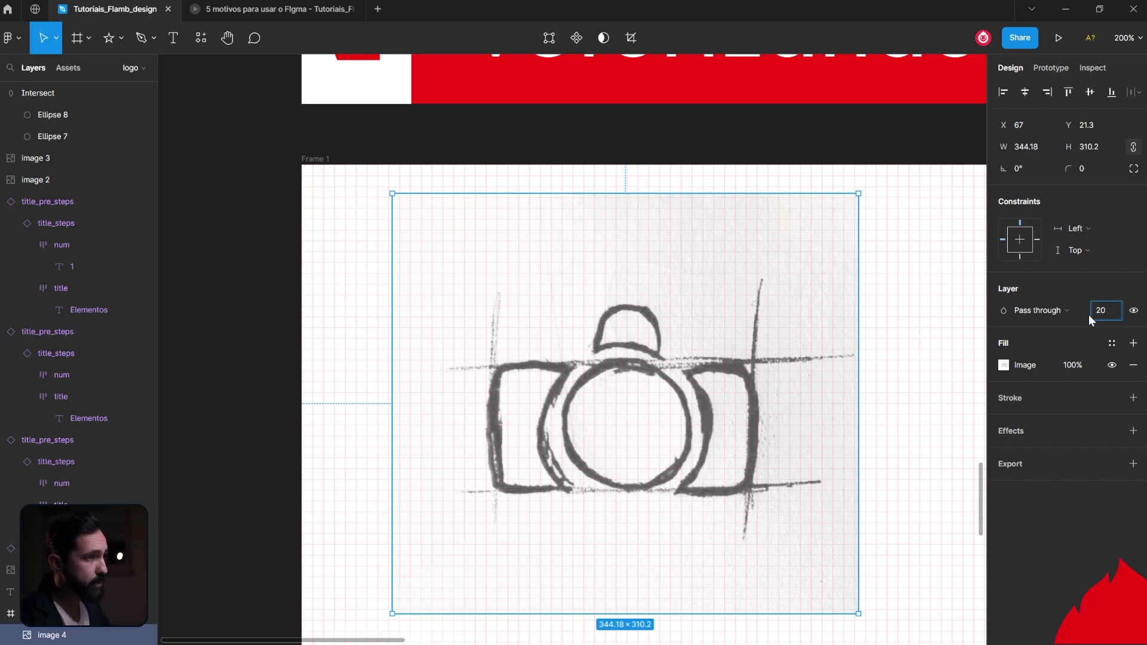
Set the sketch's layer opacity to 30%.
key("Return")
left_click(1104, 311)
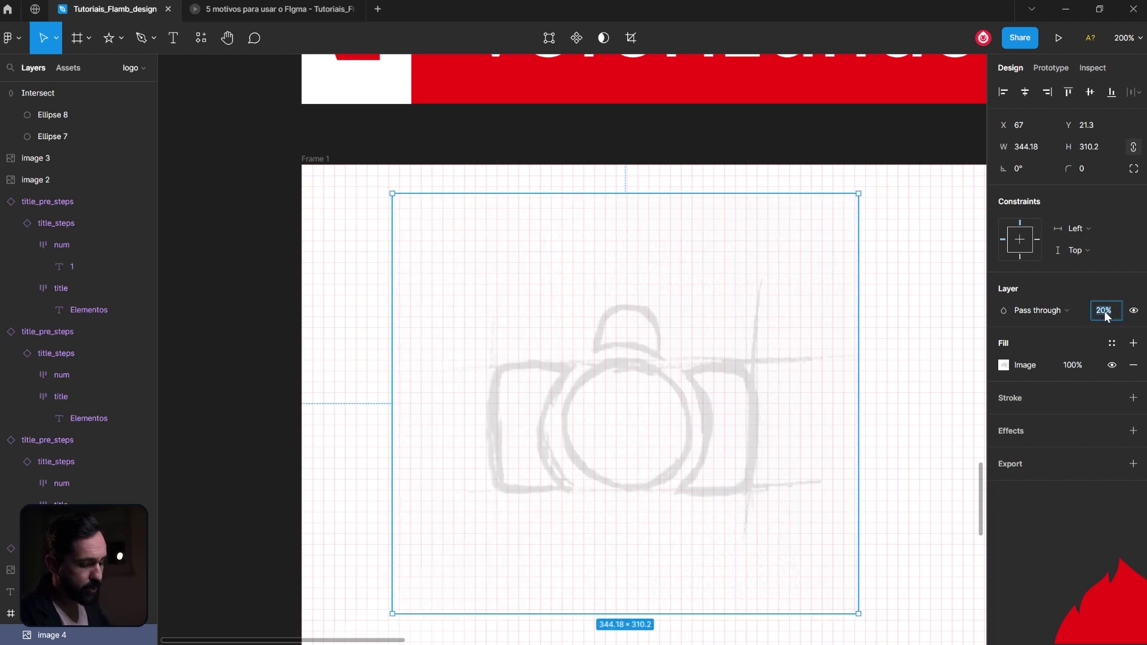
type("30")
key("Return")
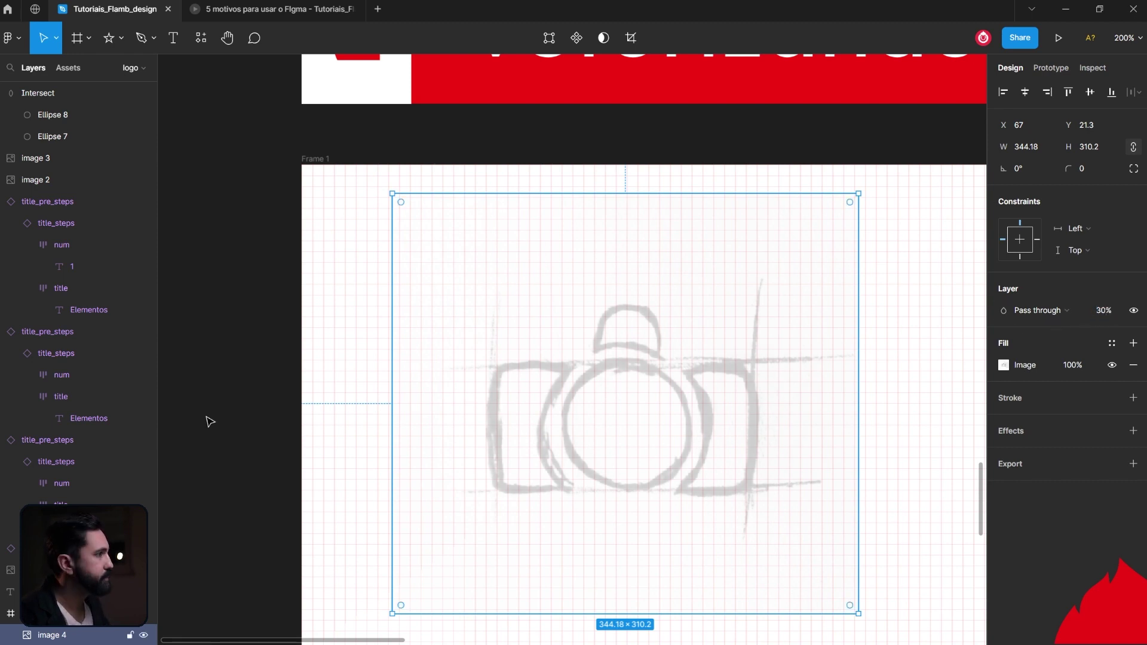
mouse_move(81, 635)
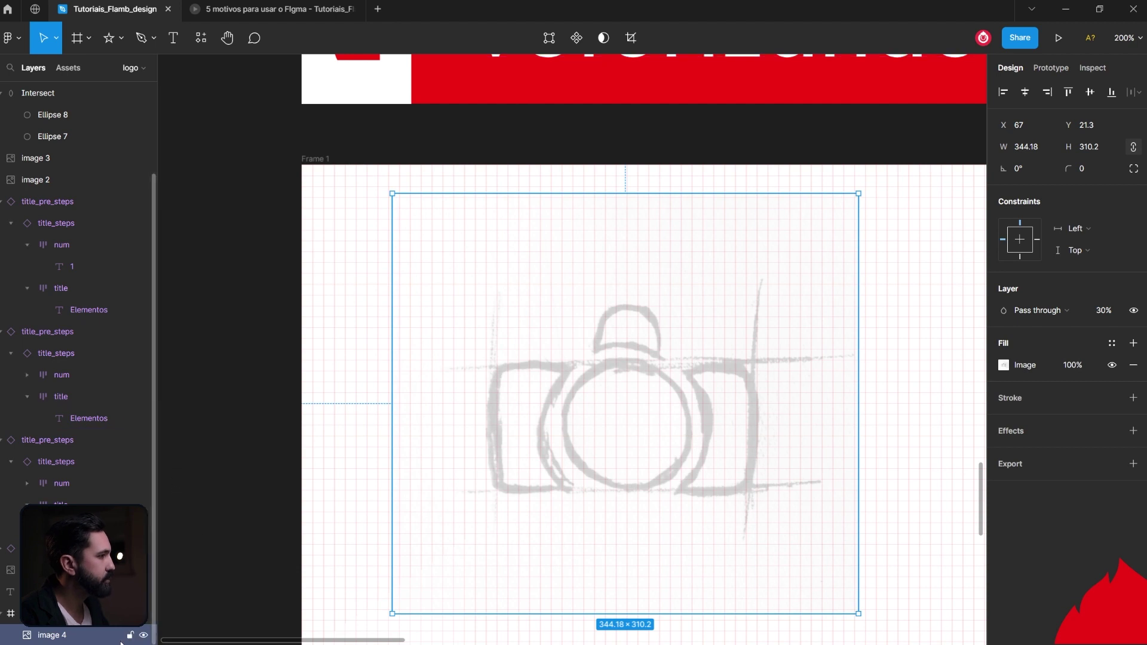
Lock the image 4 sketch layer and confirm it can no longer be selected.
left_click(130, 637)
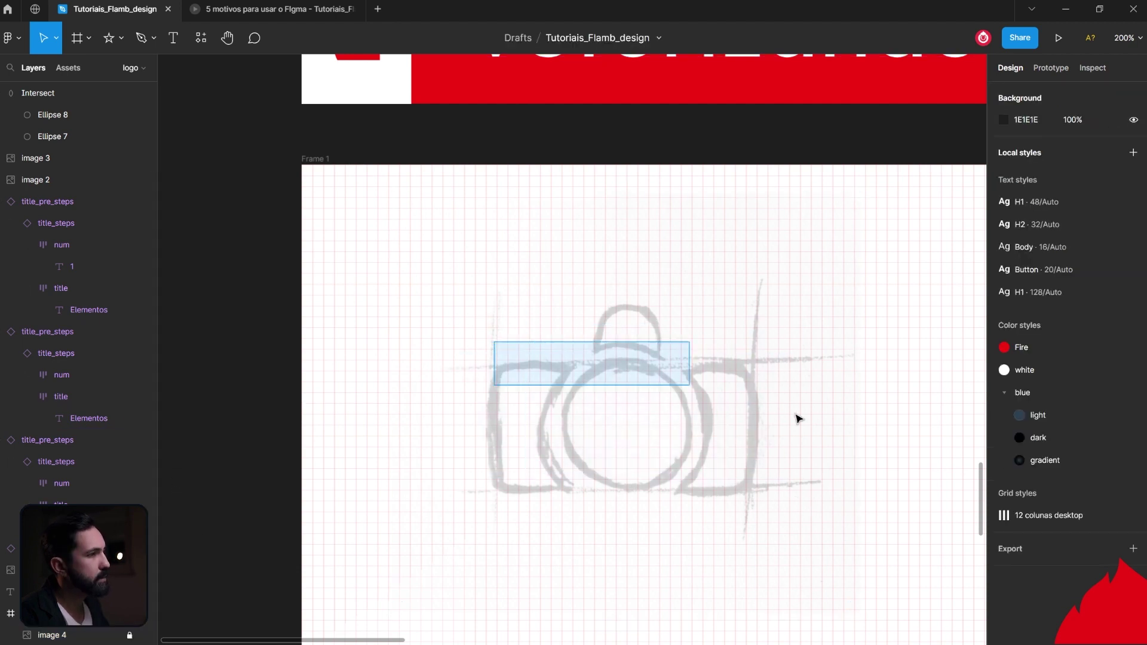
left_click_drag(777, 373, 775, 506)
left_click_drag(651, 449, 651, 460)
scroll(653, 461, "up", 1)
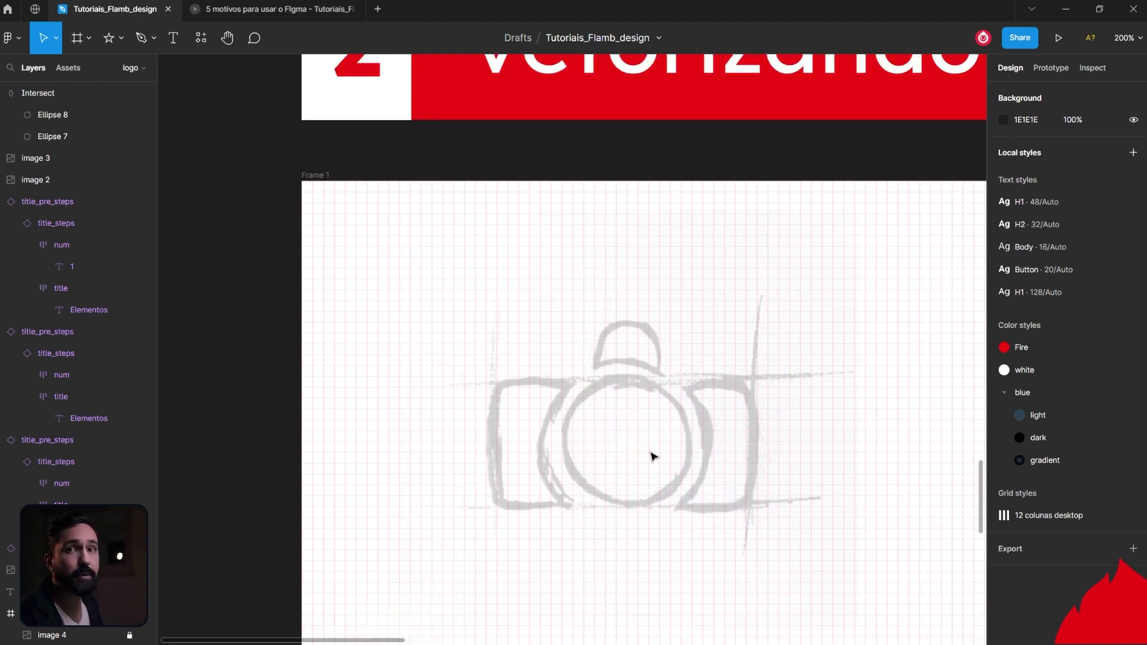
scroll(653, 455, "up", 1)
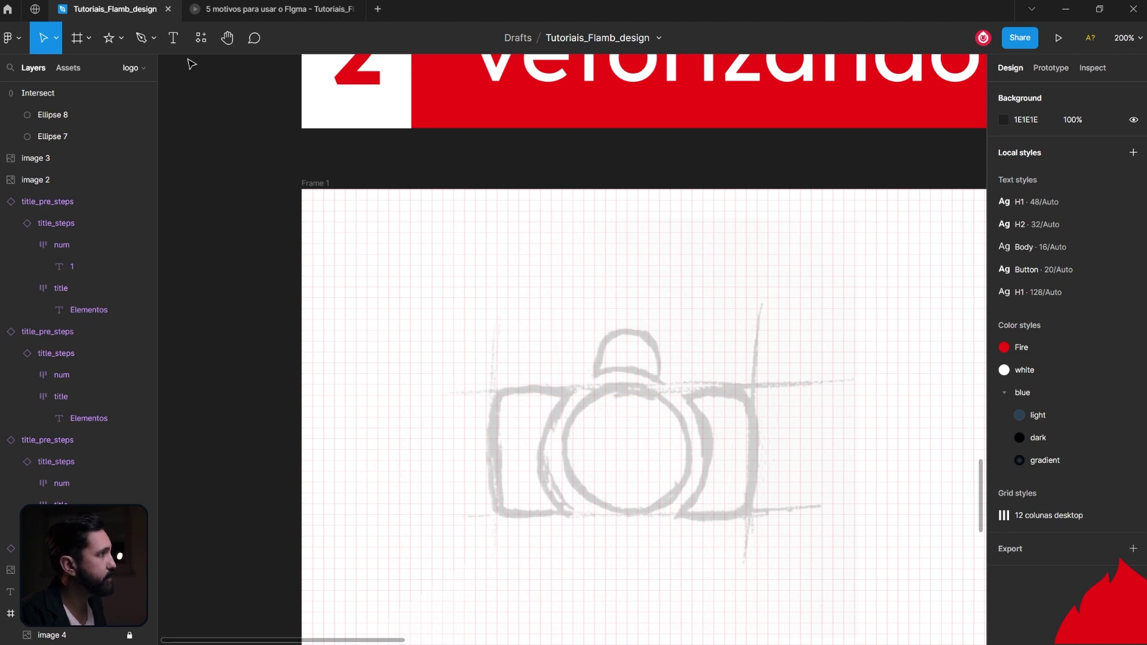
Draw a 192×104 rectangle over the sketched camera body.
left_click(89, 38)
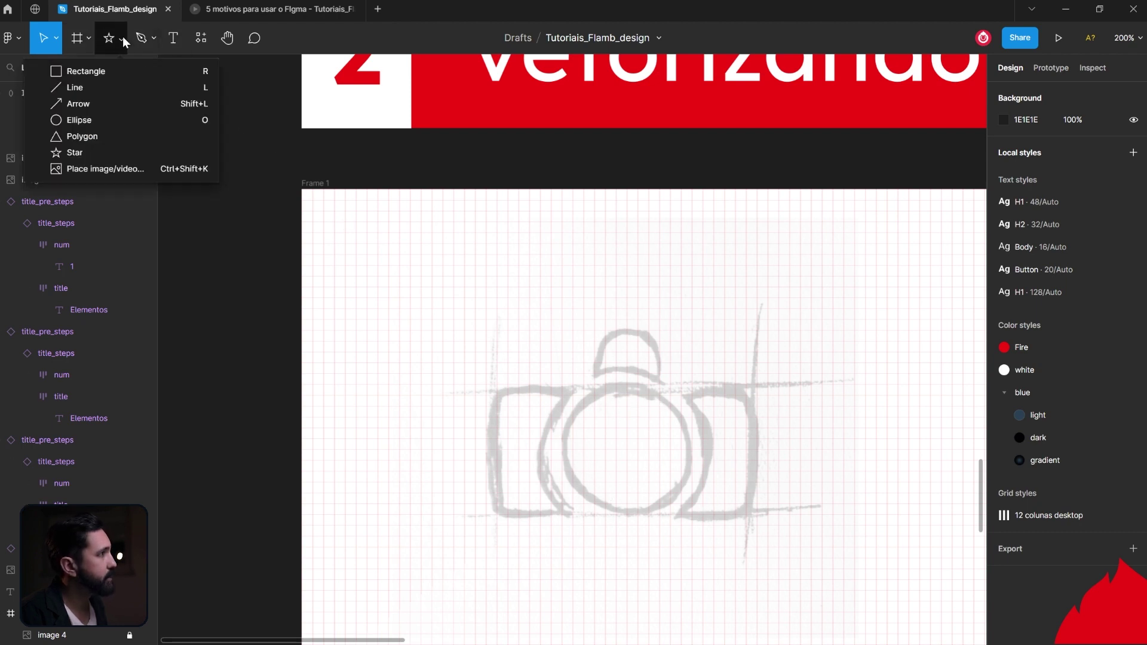
left_click(86, 72)
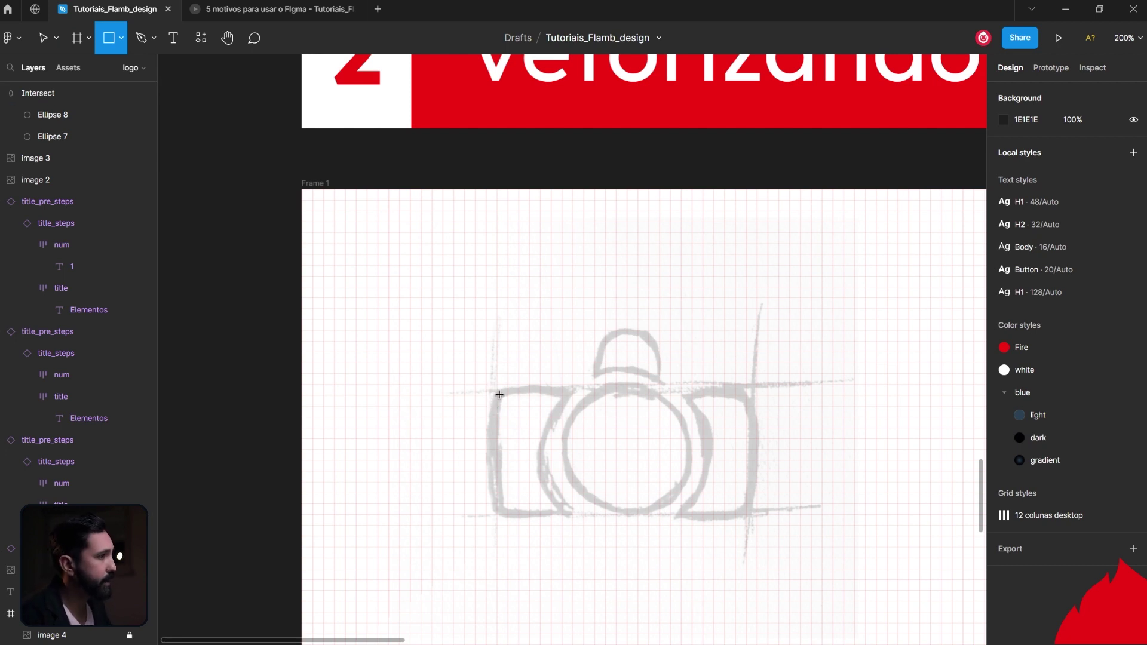
left_click(523, 413)
mouse_move(523, 413)
left_mouse_down()
mouse_move(389, 277)
mouse_move(317, 262)
left_mouse_up()
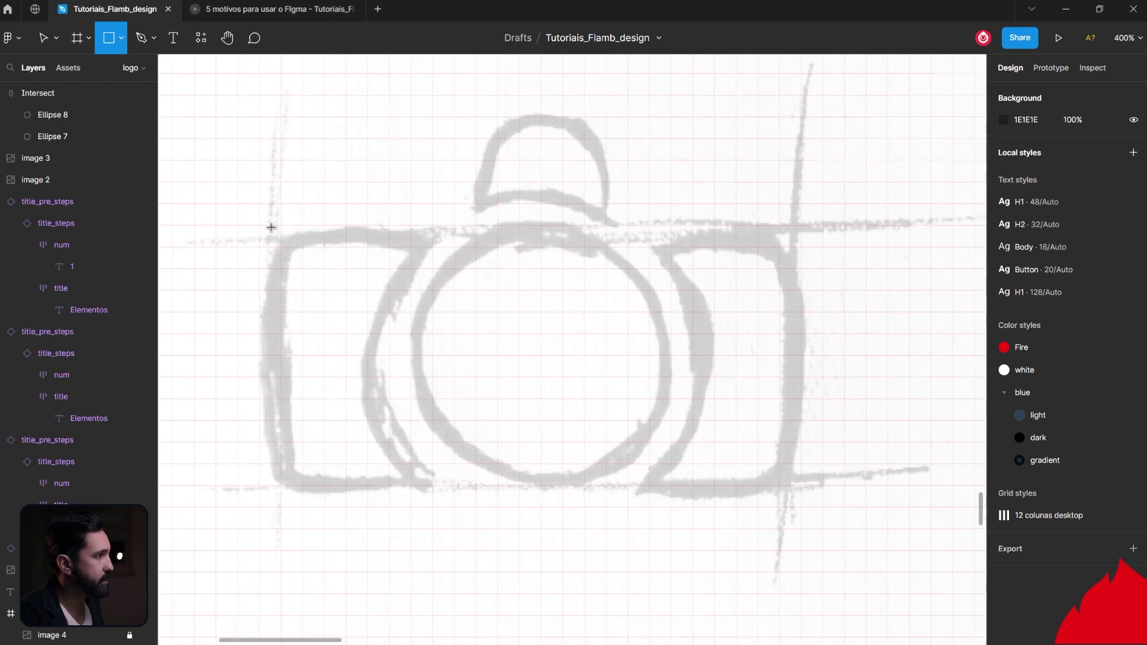
mouse_move(280, 224)
left_mouse_down()
mouse_move(751, 442)
mouse_move(802, 490)
left_mouse_up()
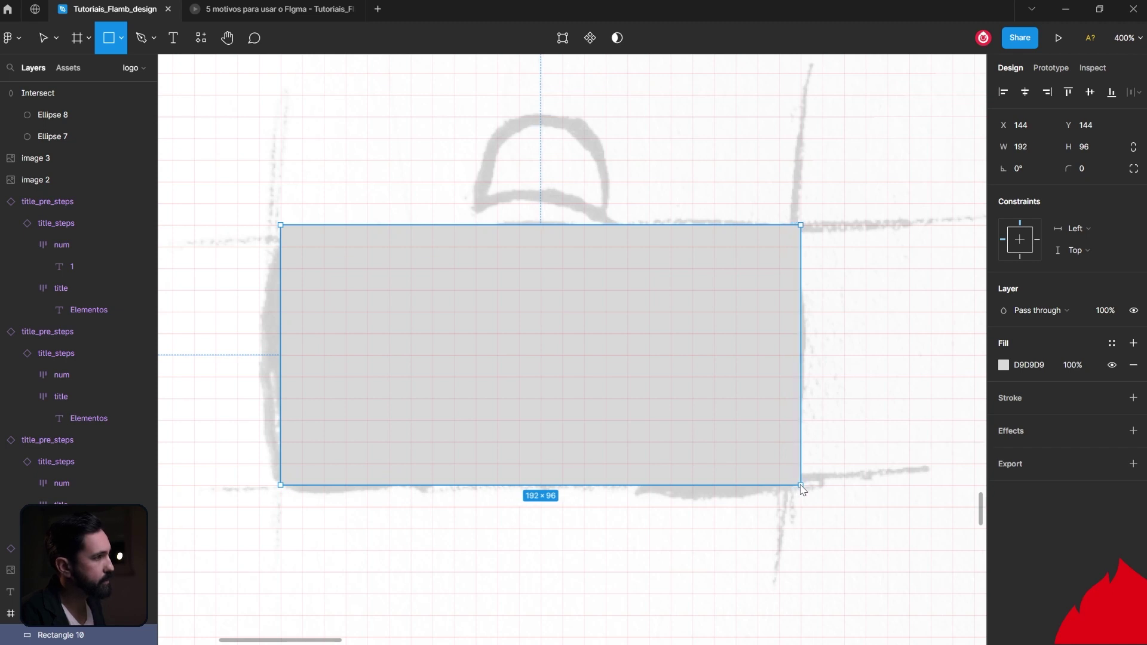
left_click_drag(802, 489, 800, 507)
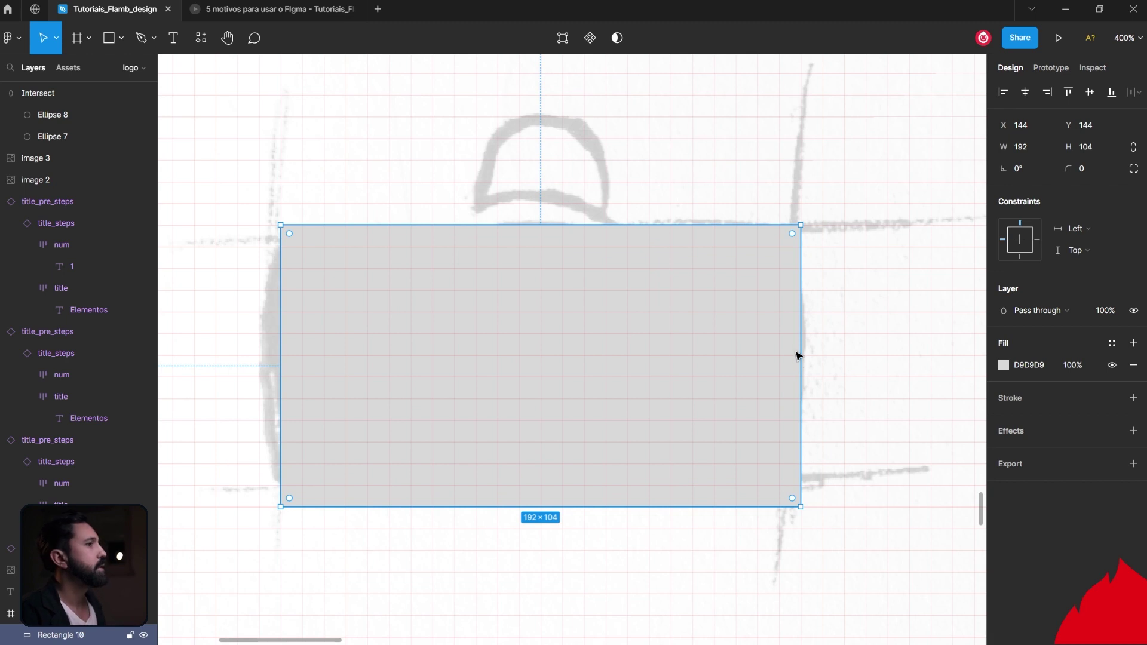
Round the rectangle's corners to radius 8.
left_click_drag(793, 234, 781, 251)
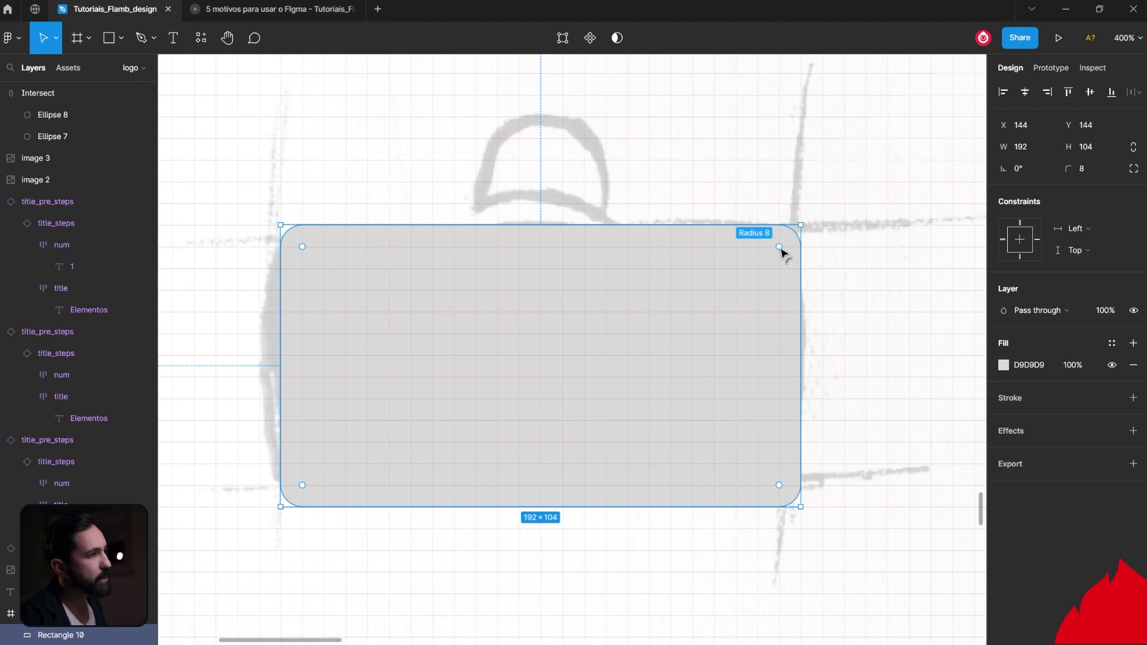
mouse_move(781, 251)
left_mouse_down()
mouse_move(762, 276)
mouse_move(791, 257)
left_mouse_up()
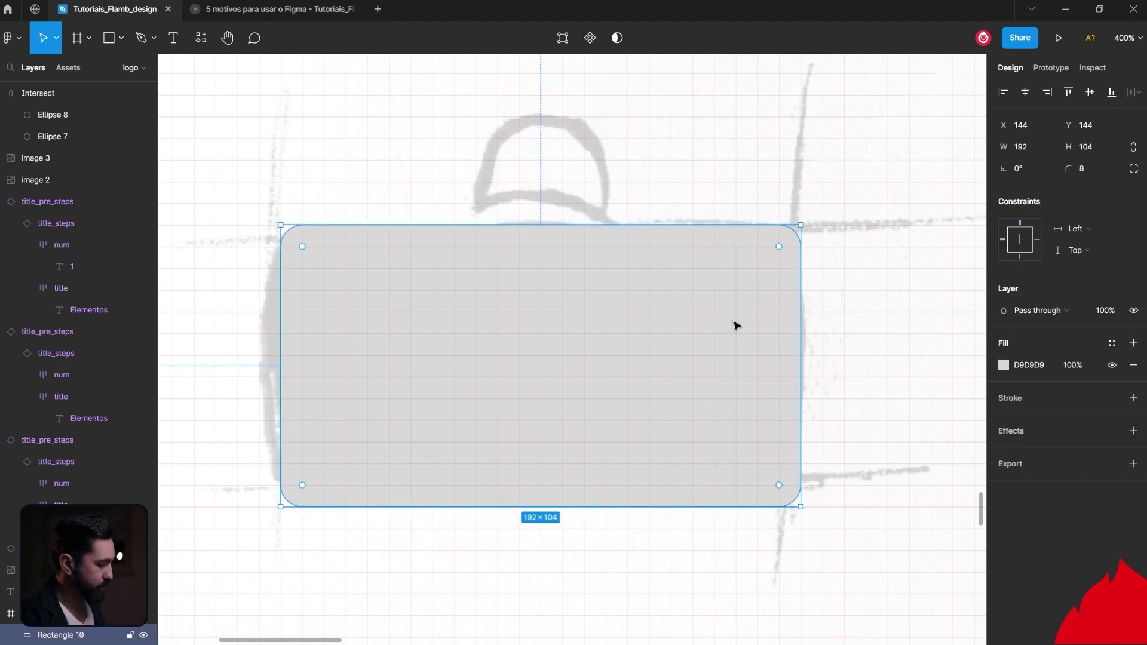
scroll(736, 323, "down", 3)
scroll(712, 538, "down", 3)
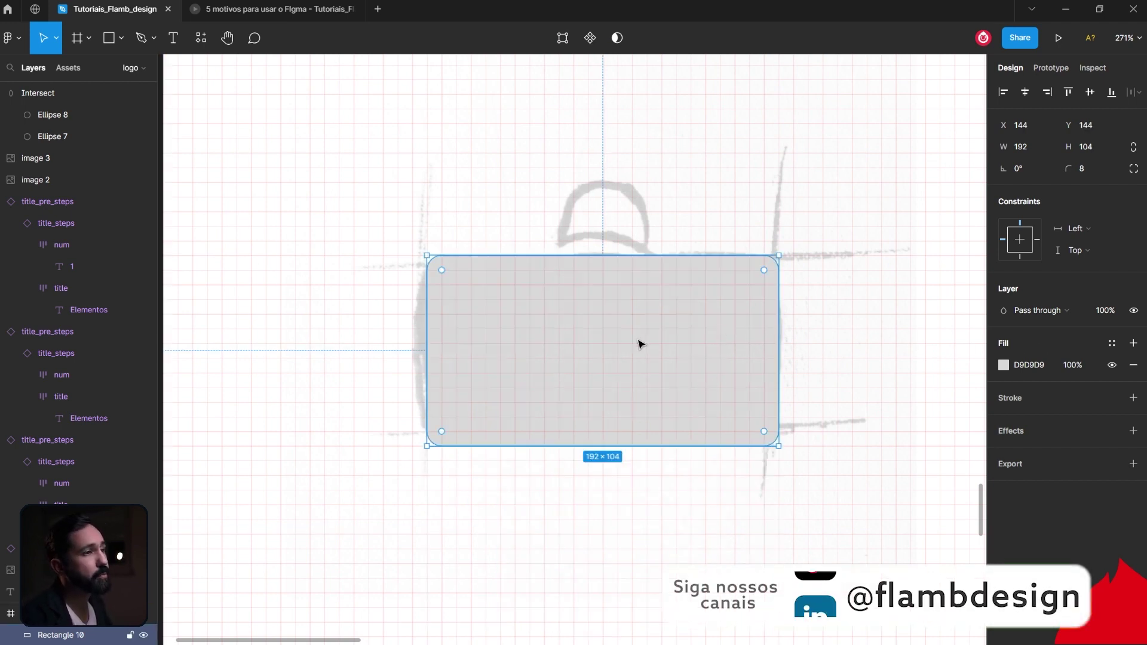
left_click_drag(640, 343, 632, 543)
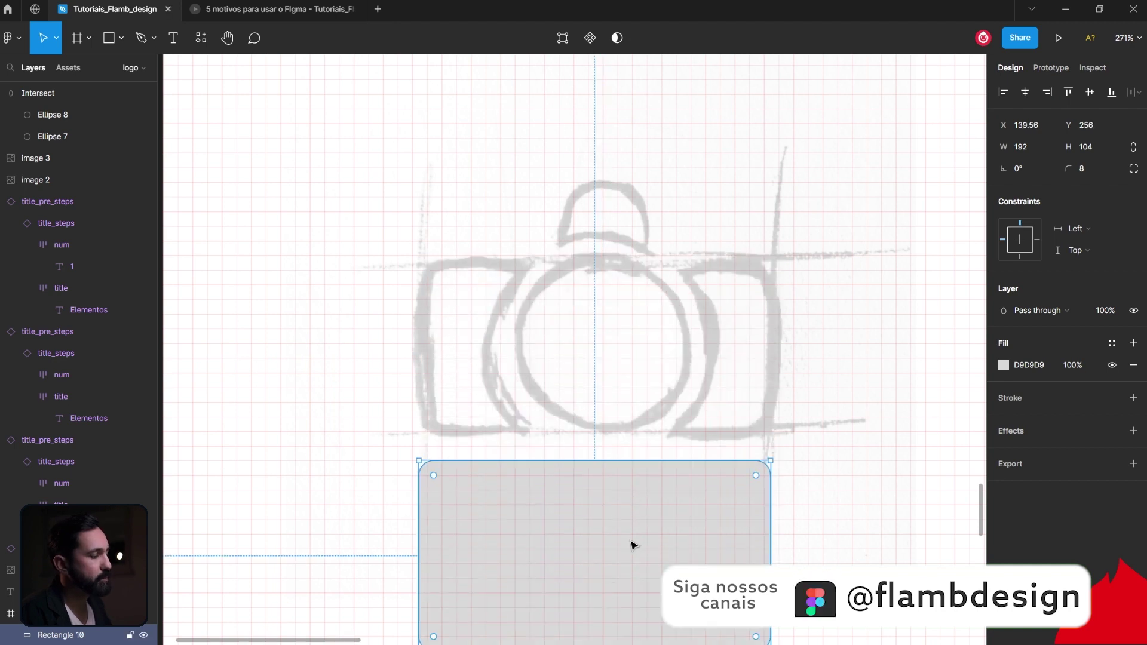
key("ctrl+z")
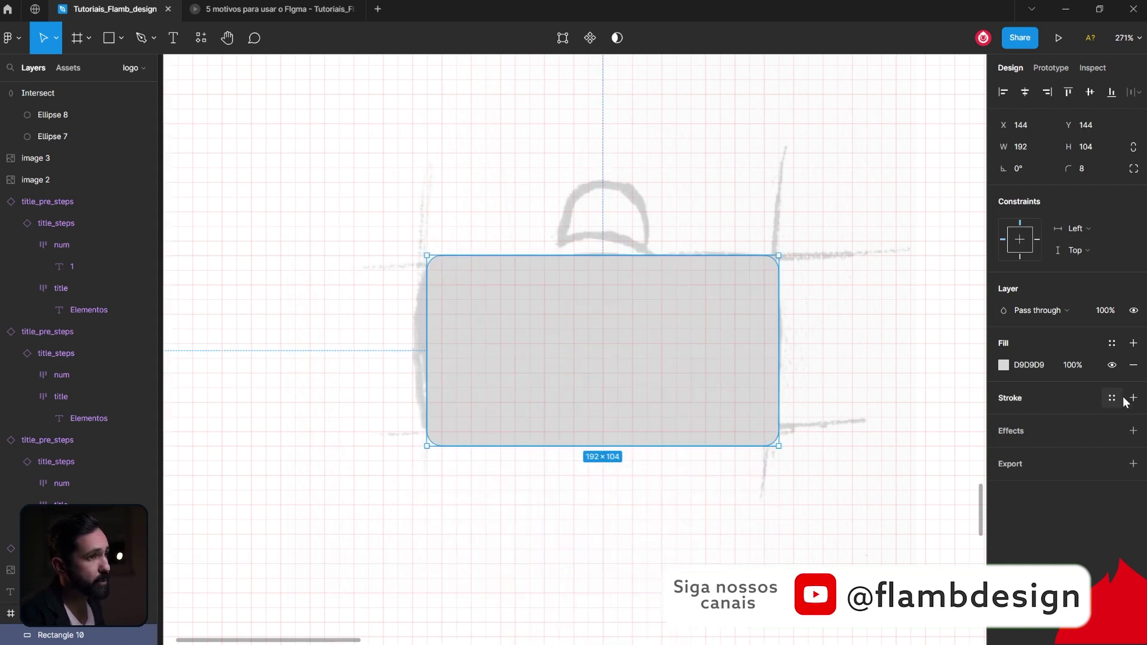
Give the rectangle a 1px black stroke and hide its grey fill.
left_click(1134, 398)
left_click(1112, 365)
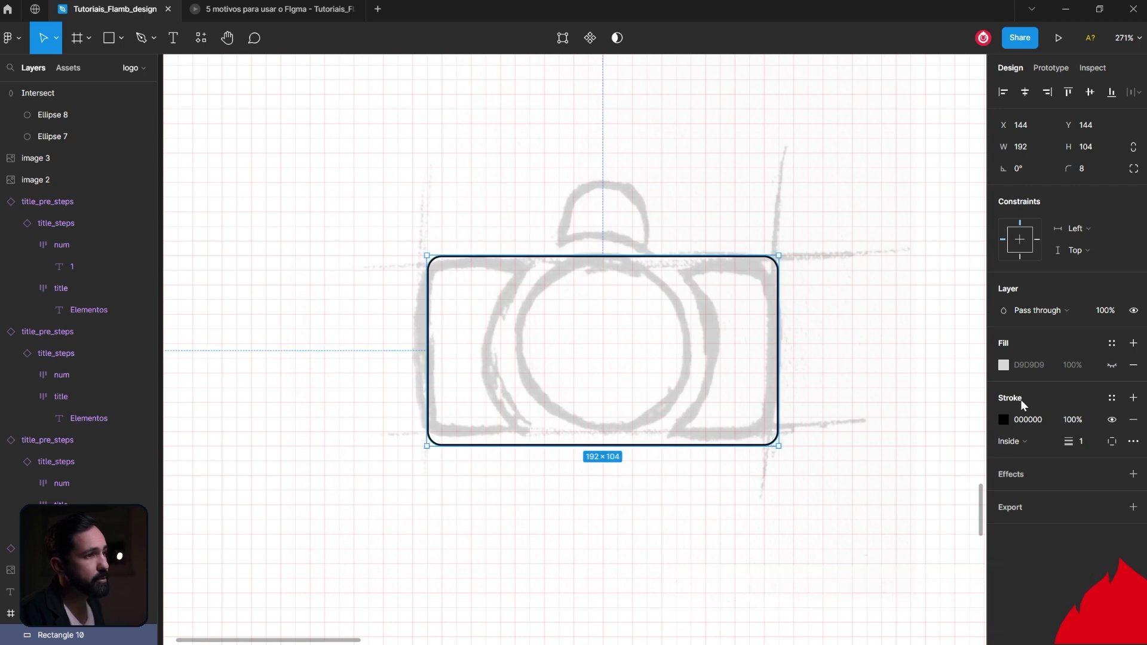
left_click(832, 494)
scroll(630, 414, "up", 1)
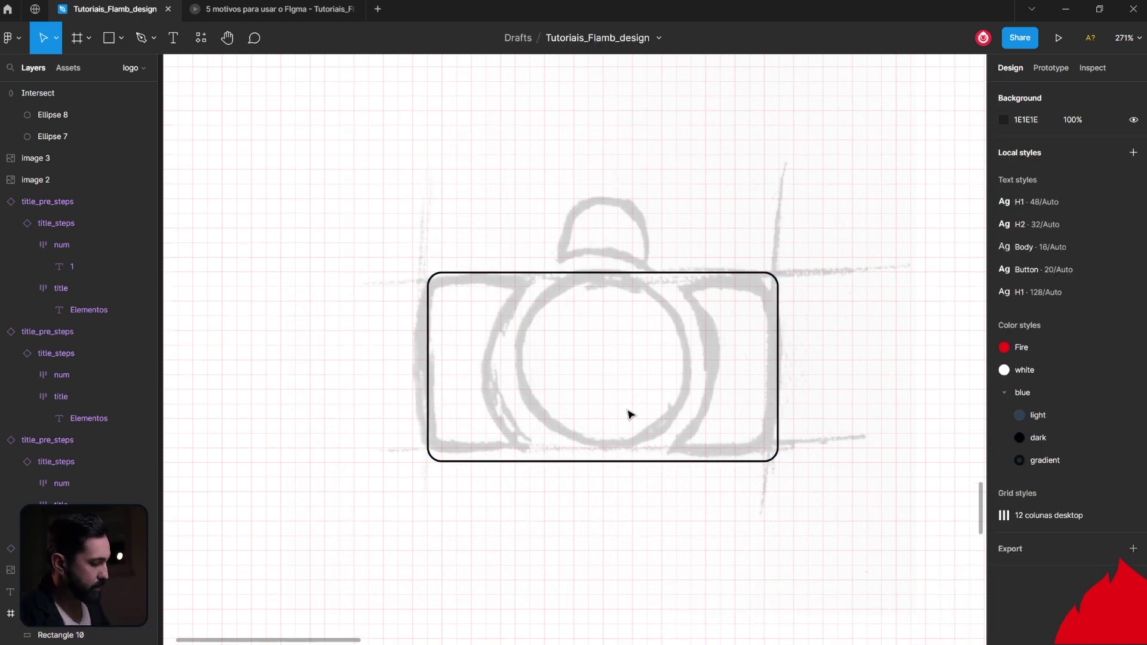
key("o")
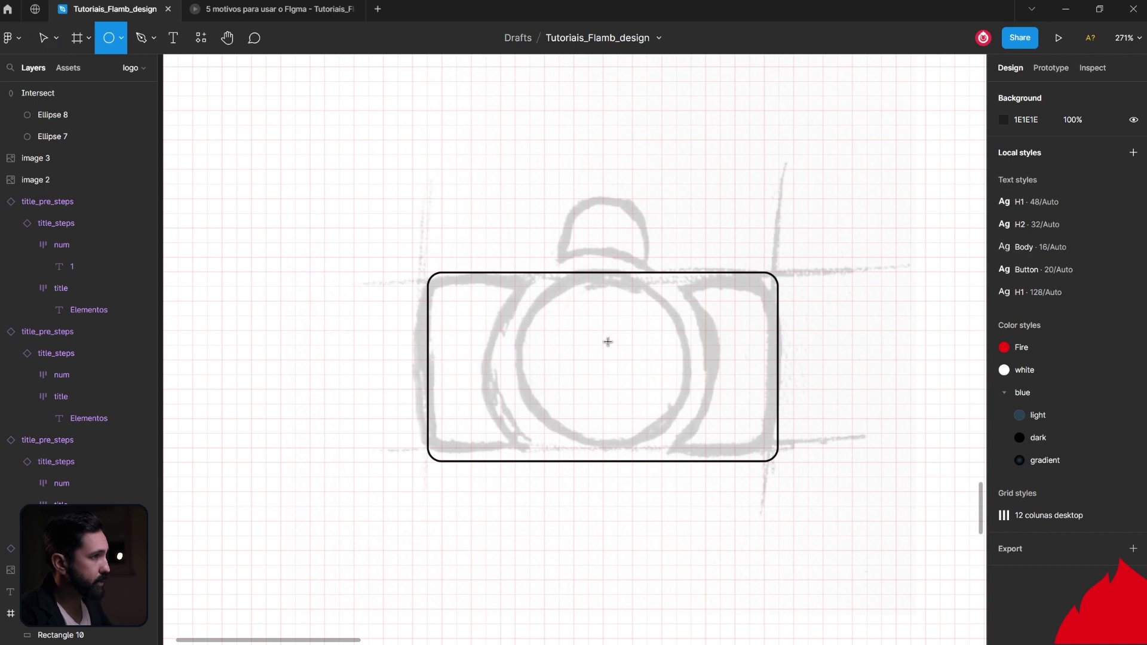
left_click_drag(606, 344, 660, 388)
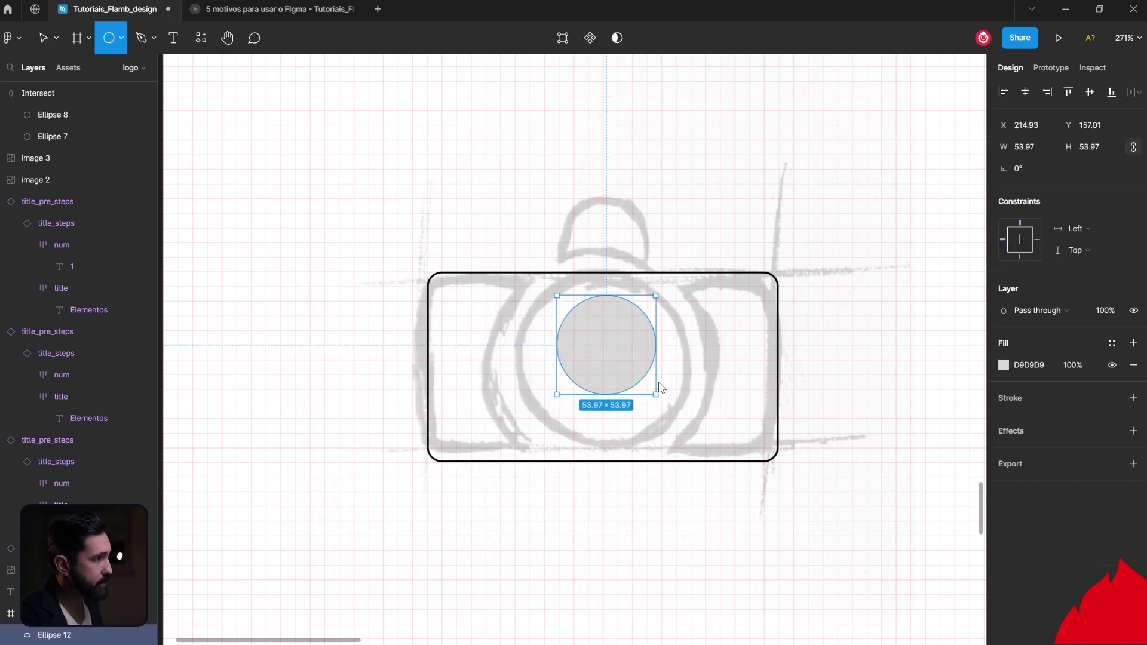
left_click_drag(660, 387, 651, 409)
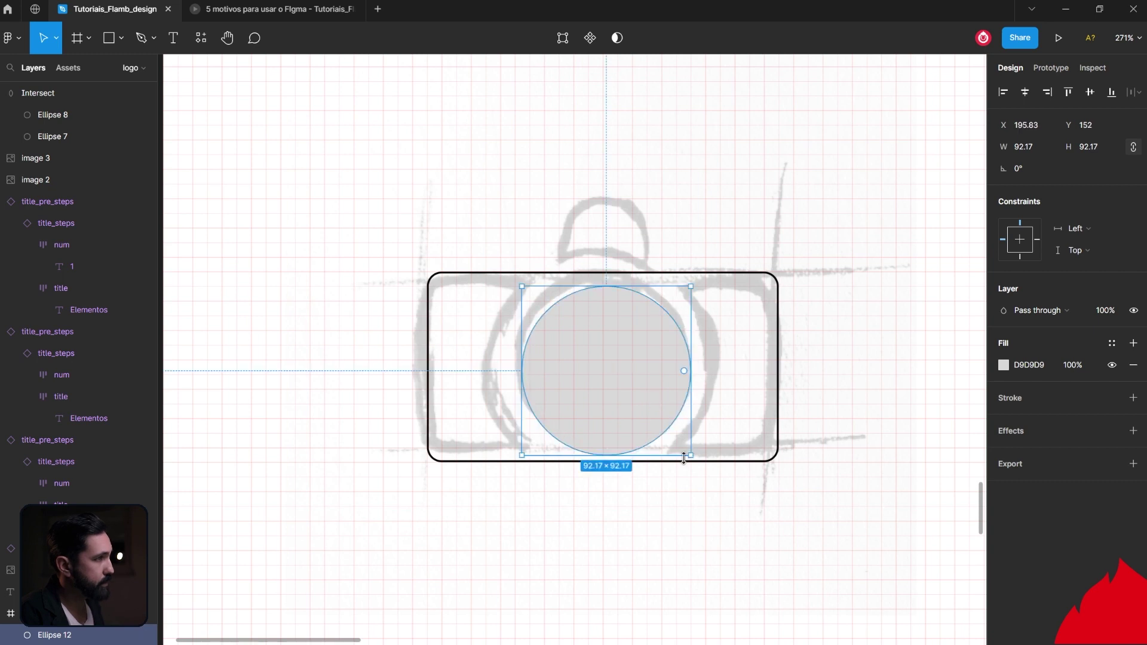
left_click_drag(684, 458, 682, 449)
left_click(653, 402)
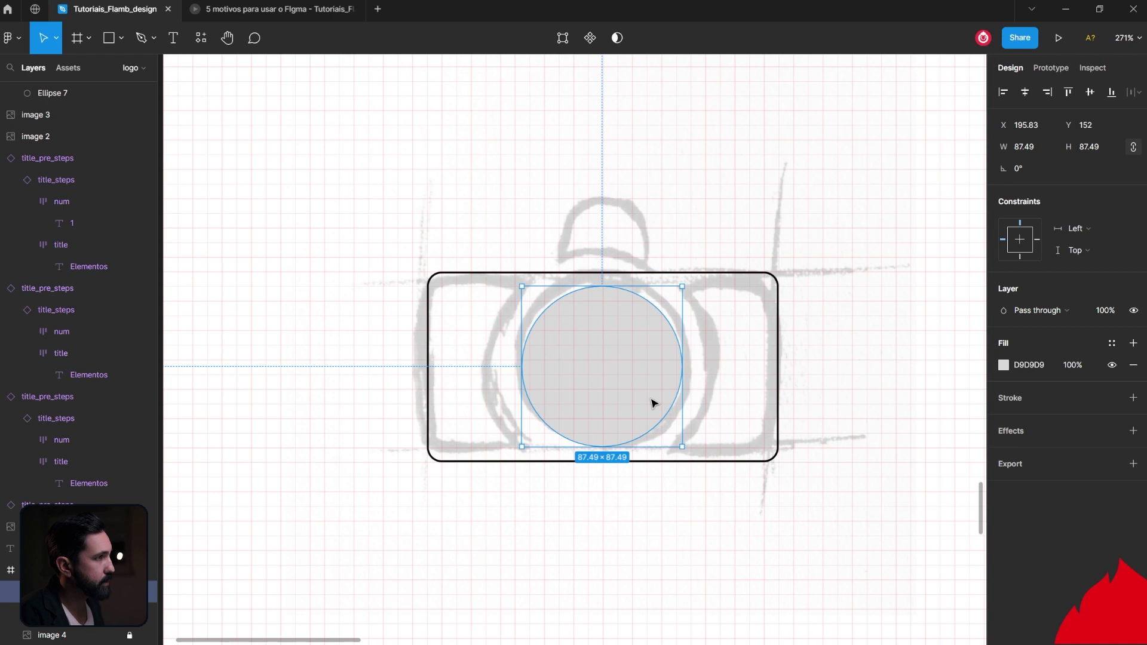
left_click_drag(651, 404, 655, 402)
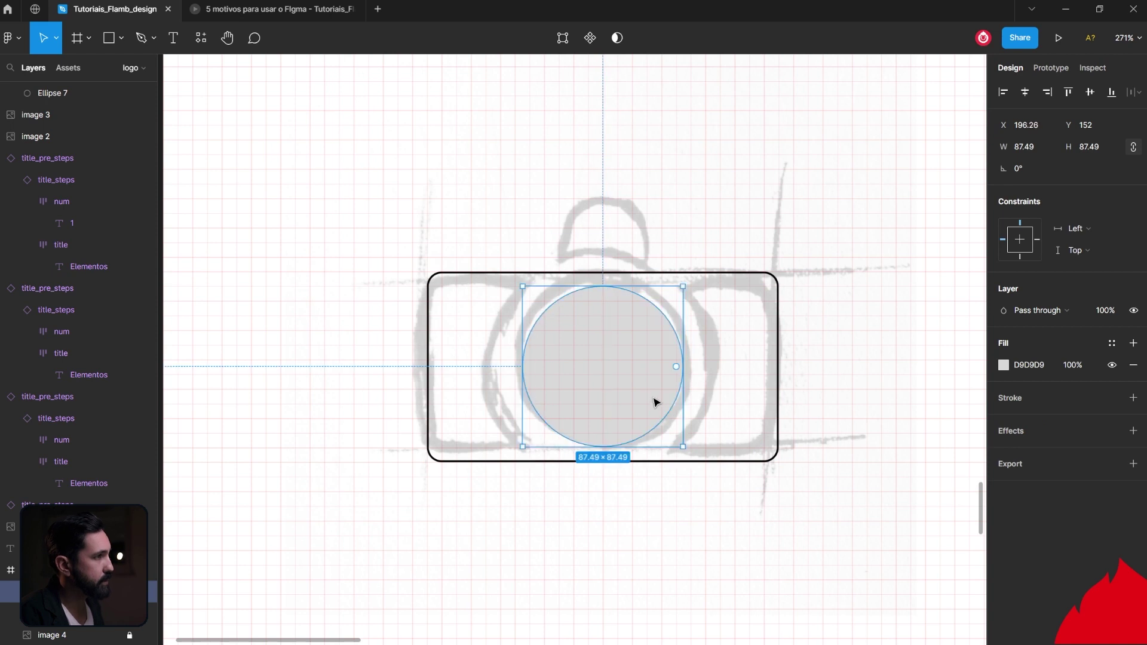
left_click(696, 520)
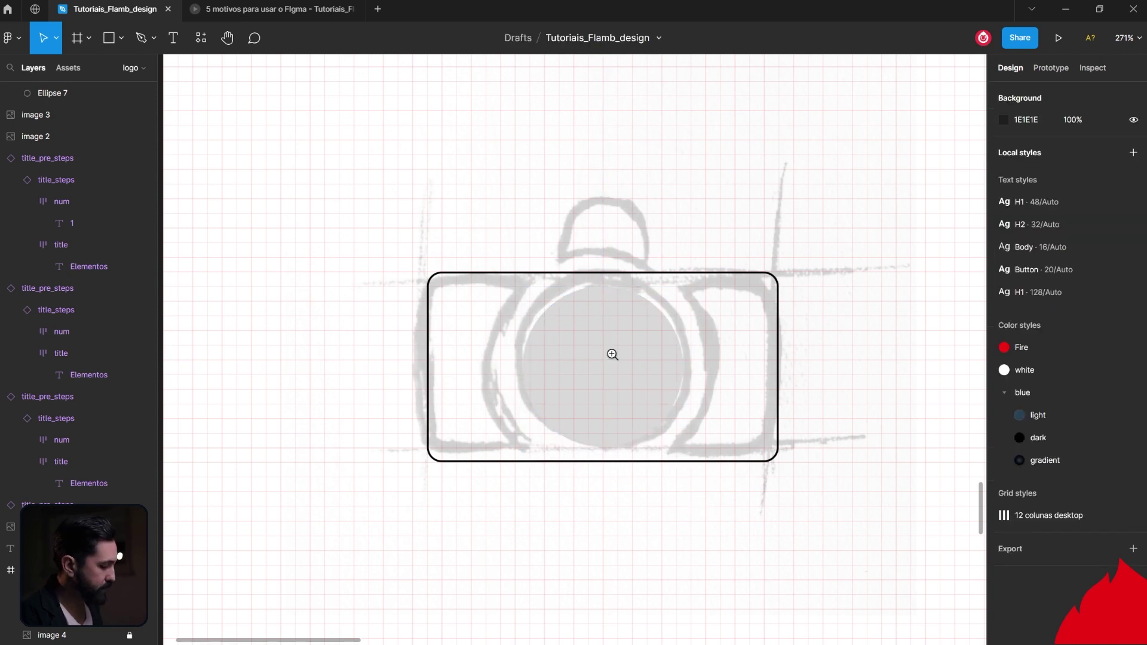
left_click(612, 353)
scroll(612, 352, "up", 5)
scroll(609, 348, "up", 3)
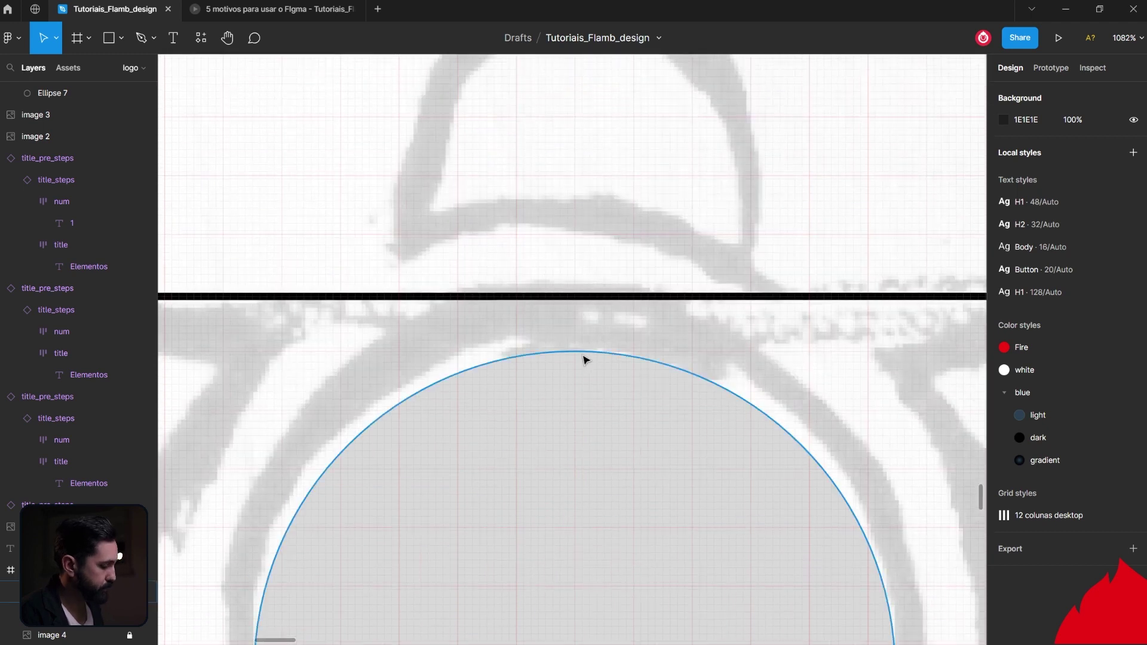
left_click(584, 358)
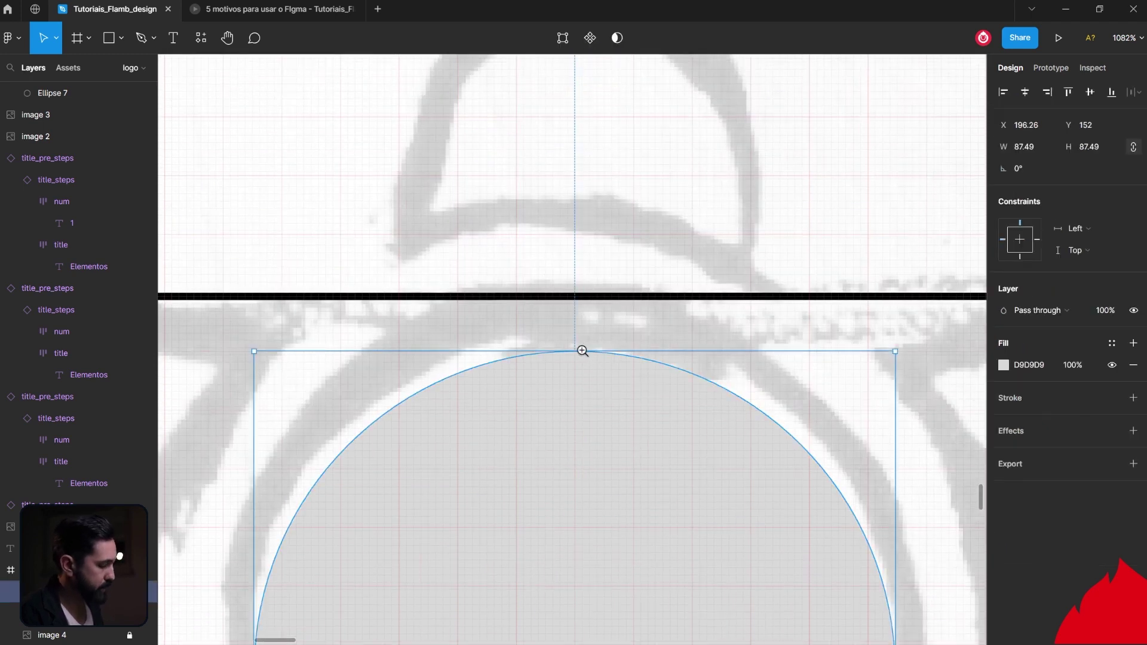
scroll(583, 351, "down", 2)
scroll(582, 351, "down", 4)
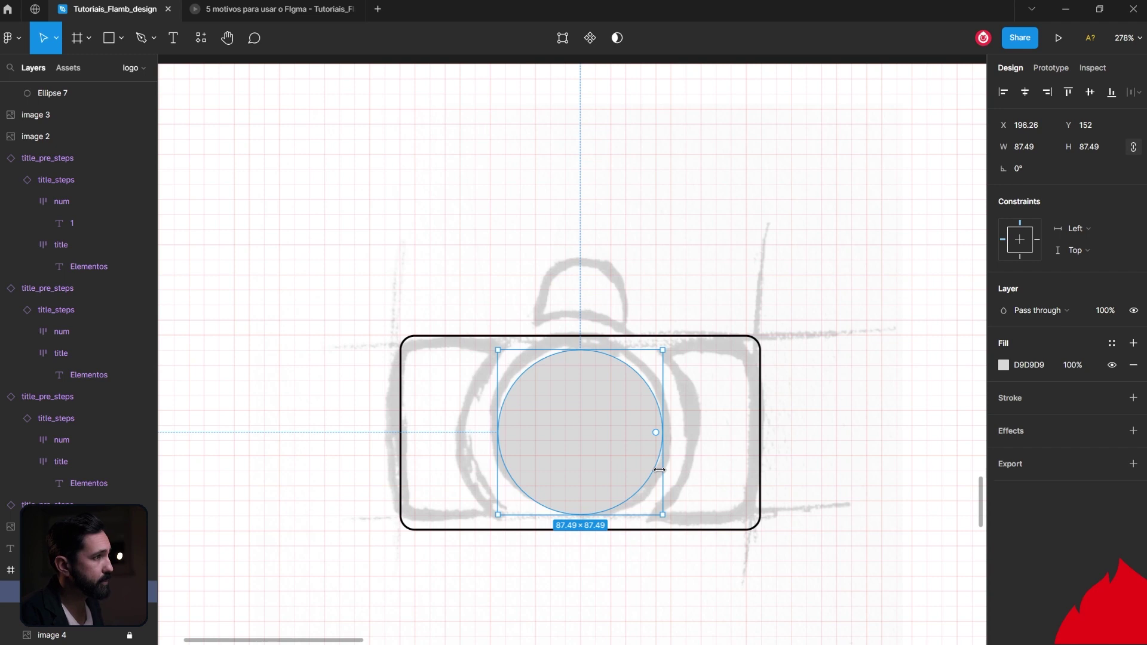
key("Escape")
Unhide the body rectangle's fill and colour the lens circle red FF2A2A.
left_click(627, 391)
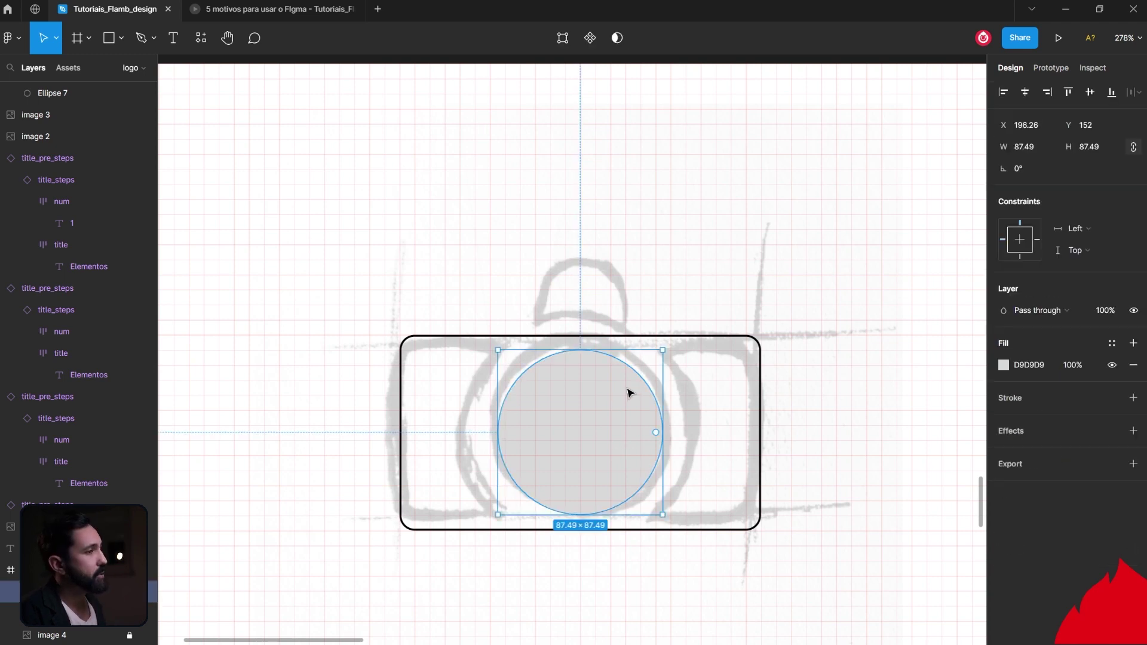
left_click(671, 341)
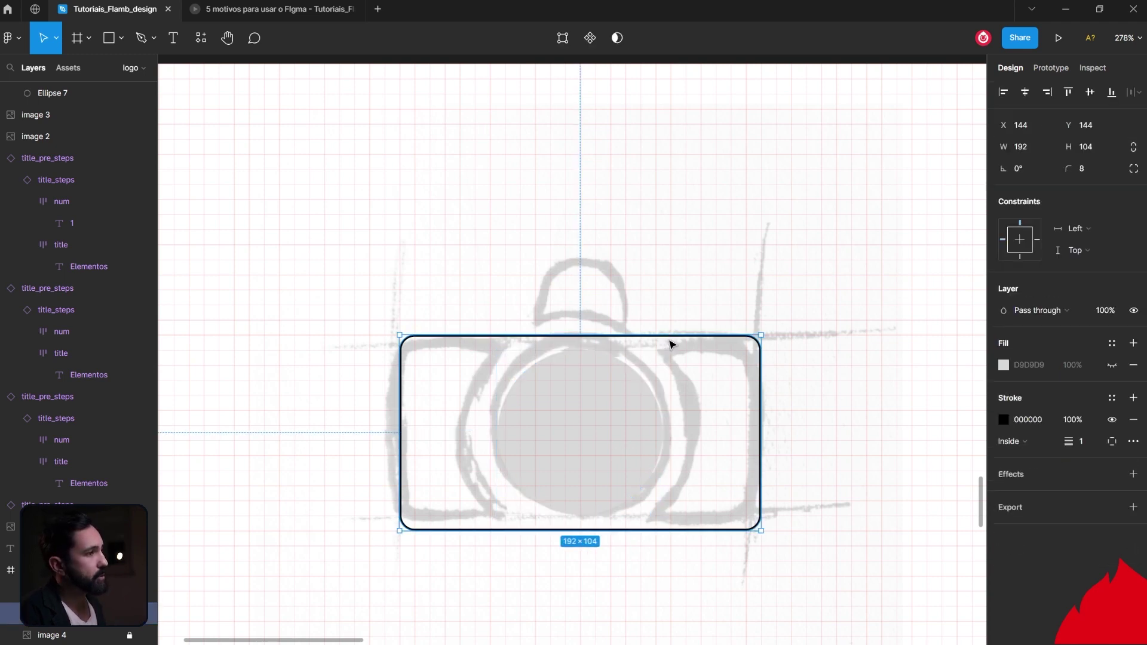
left_click(1111, 365)
left_click(620, 404)
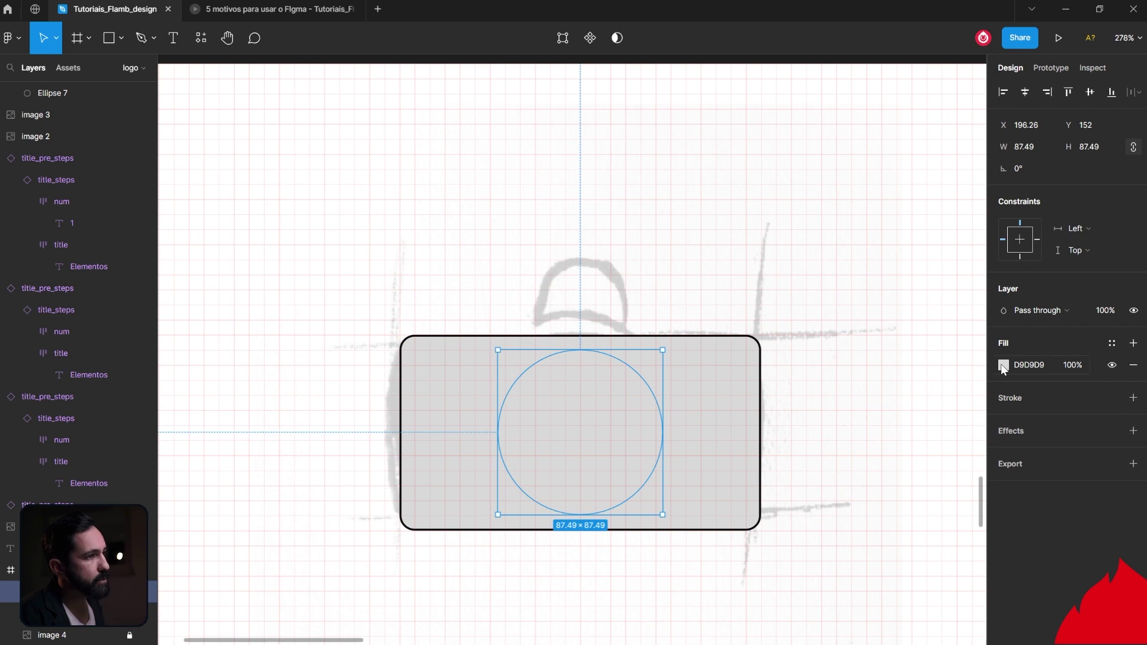
left_click(1004, 365)
left_click_drag(907, 356, 960, 287)
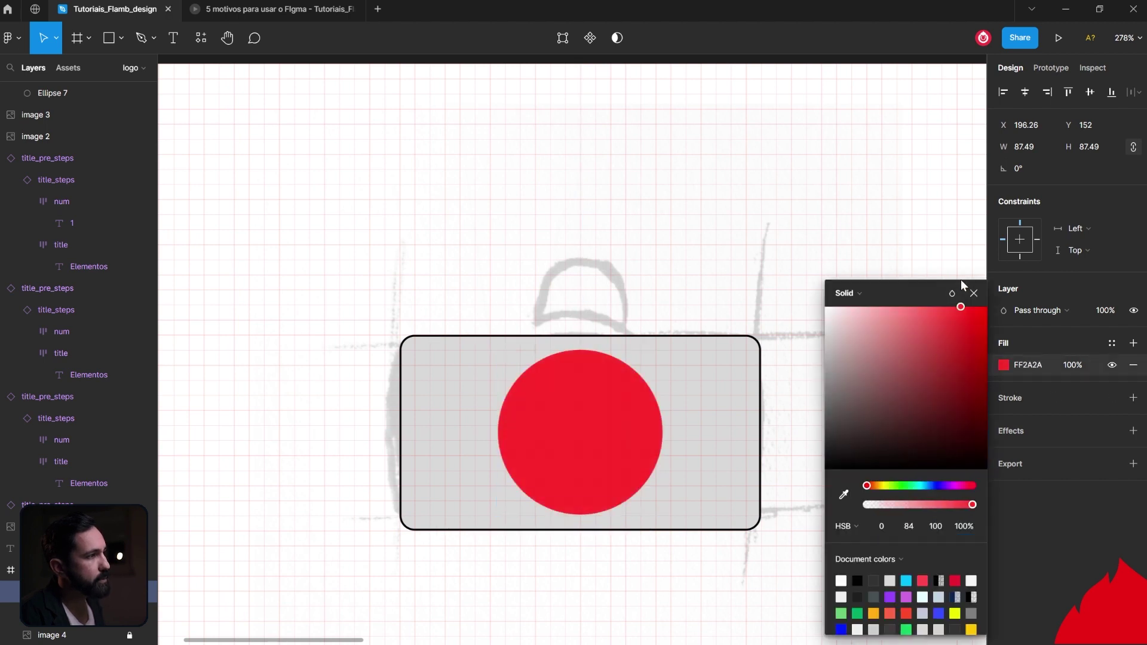
Remove the body rectangle's black stroke and fill it dark grey 373737.
left_click(705, 412)
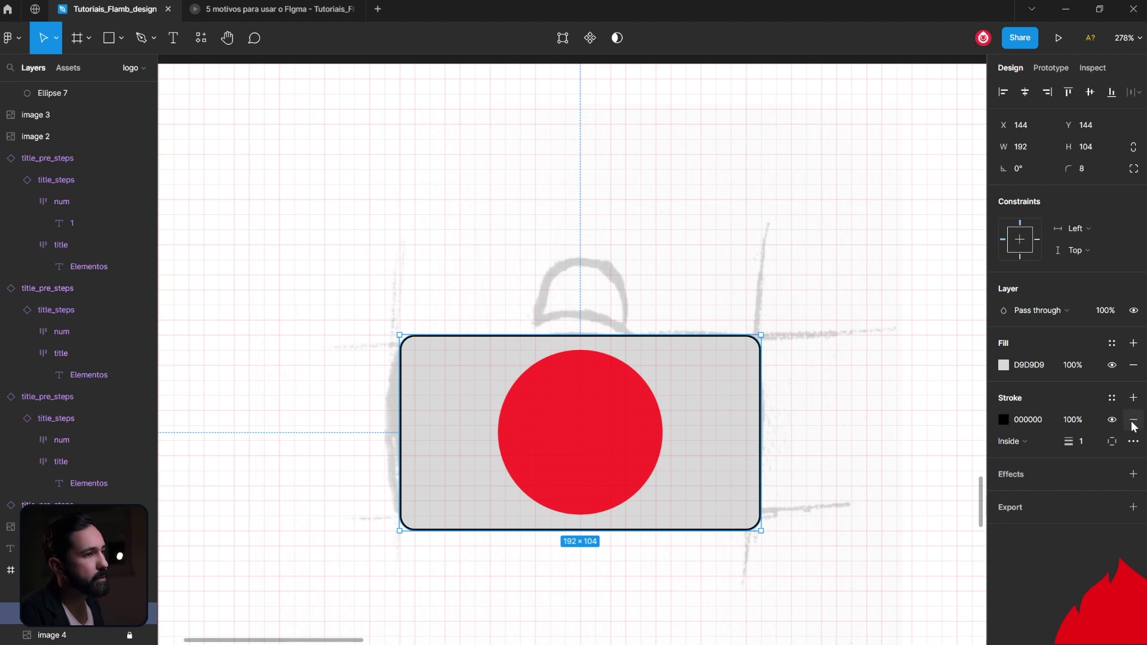
left_click(1134, 425)
left_click(1003, 365)
left_click_drag(913, 375, 768, 440)
left_click(614, 430)
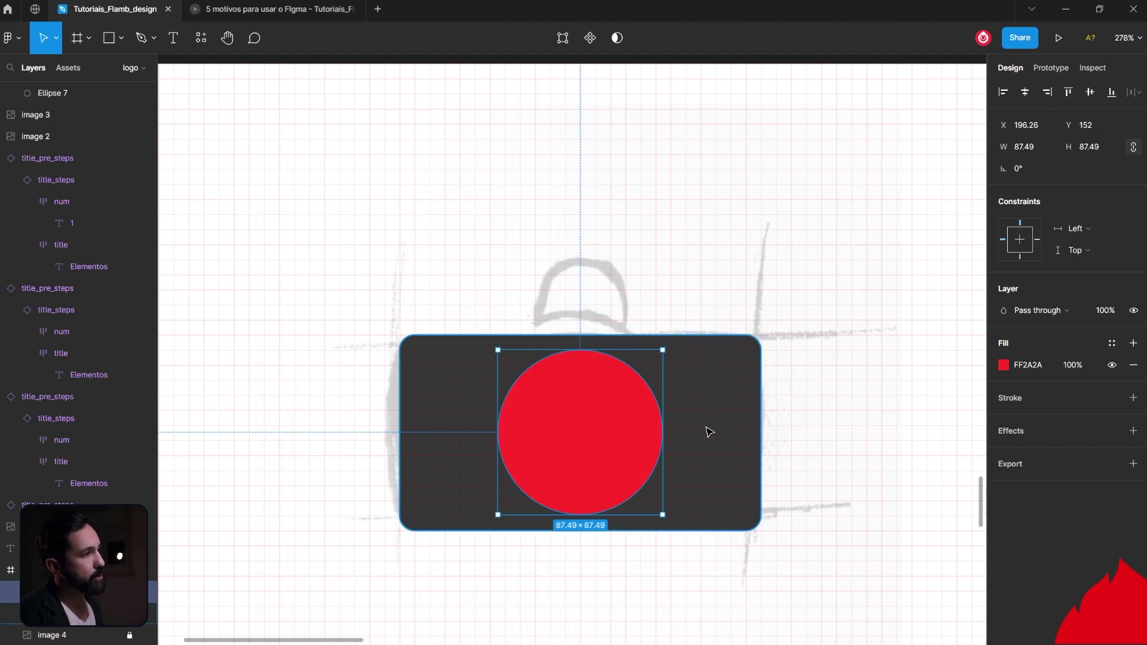
Make a 112×112 light grey copy of the lens circle and reorder its layer.
left_click(633, 310)
left_click(622, 410)
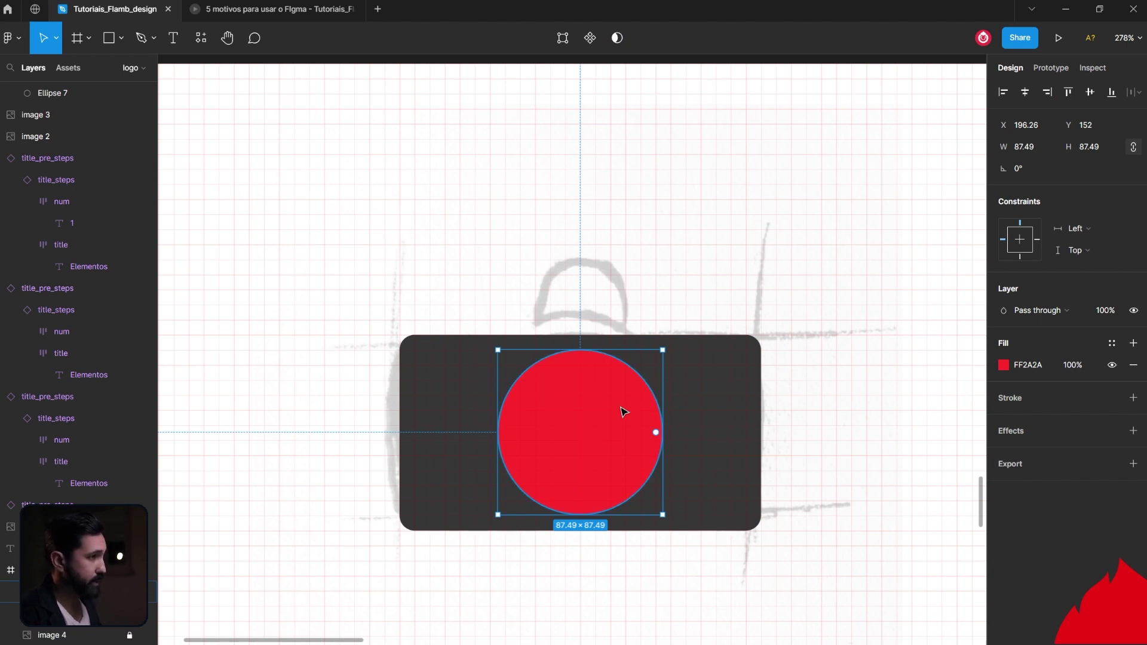
left_click_drag(664, 514, 686, 538)
left_click(1003, 365)
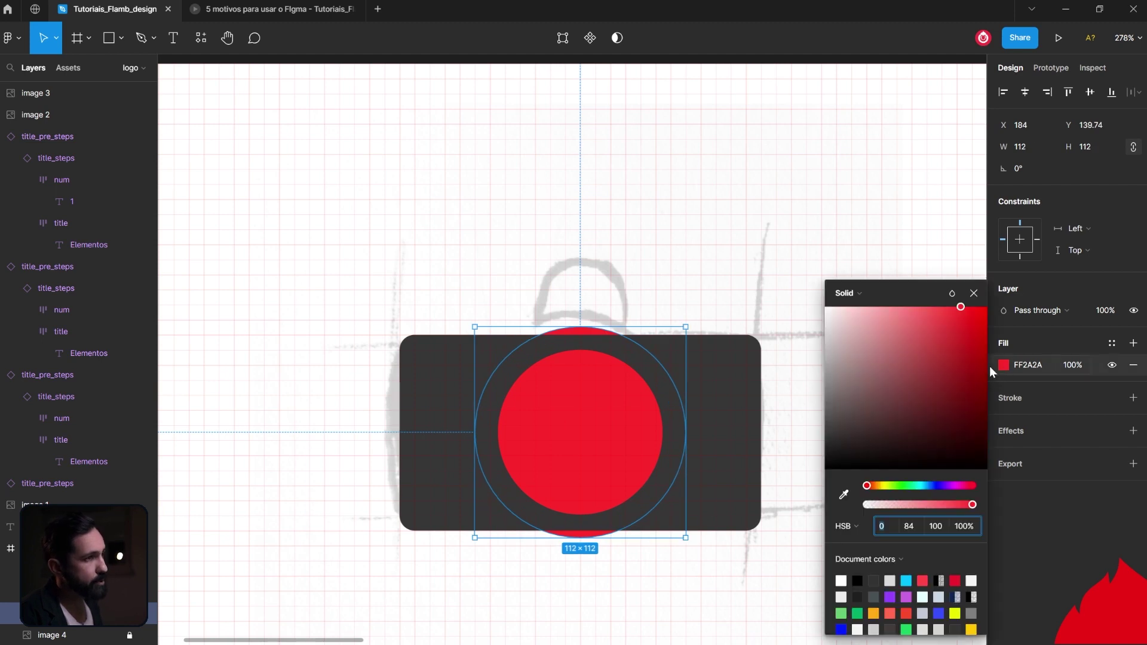
left_click_drag(860, 361, 800, 353)
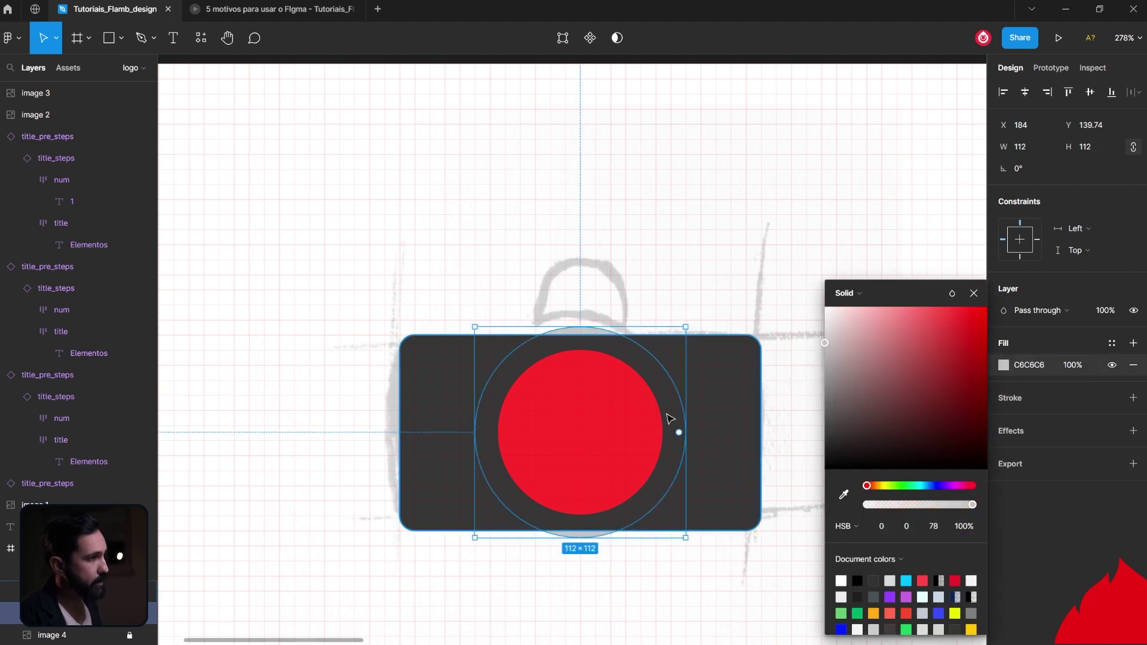
left_click(677, 424)
key("ctrl+]")
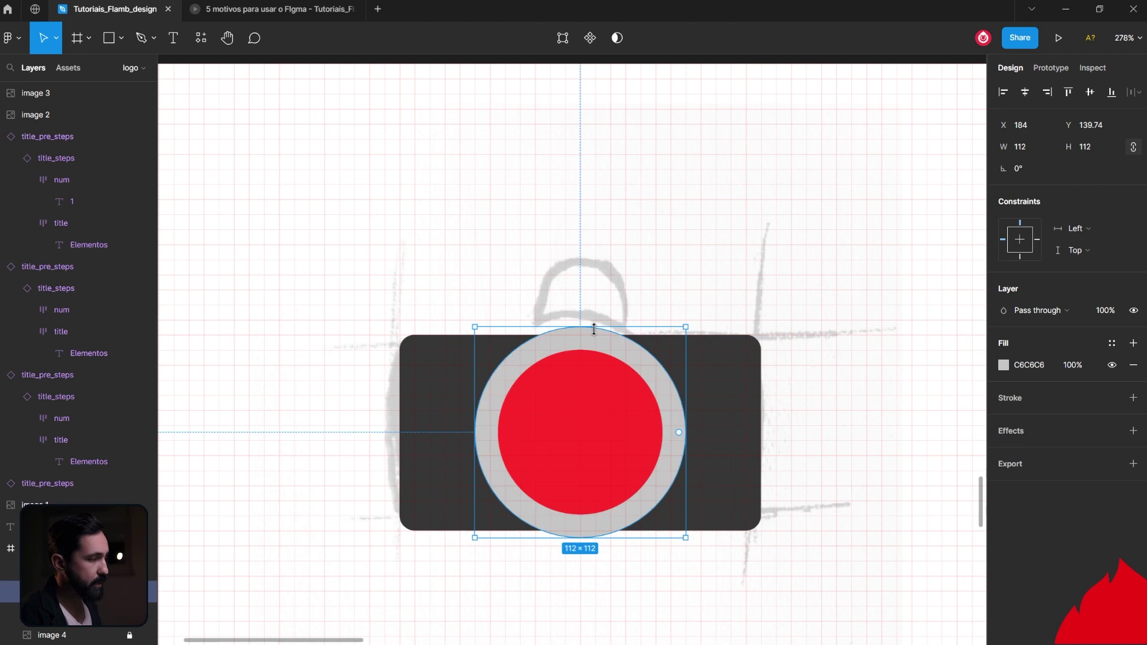
left_click(819, 430)
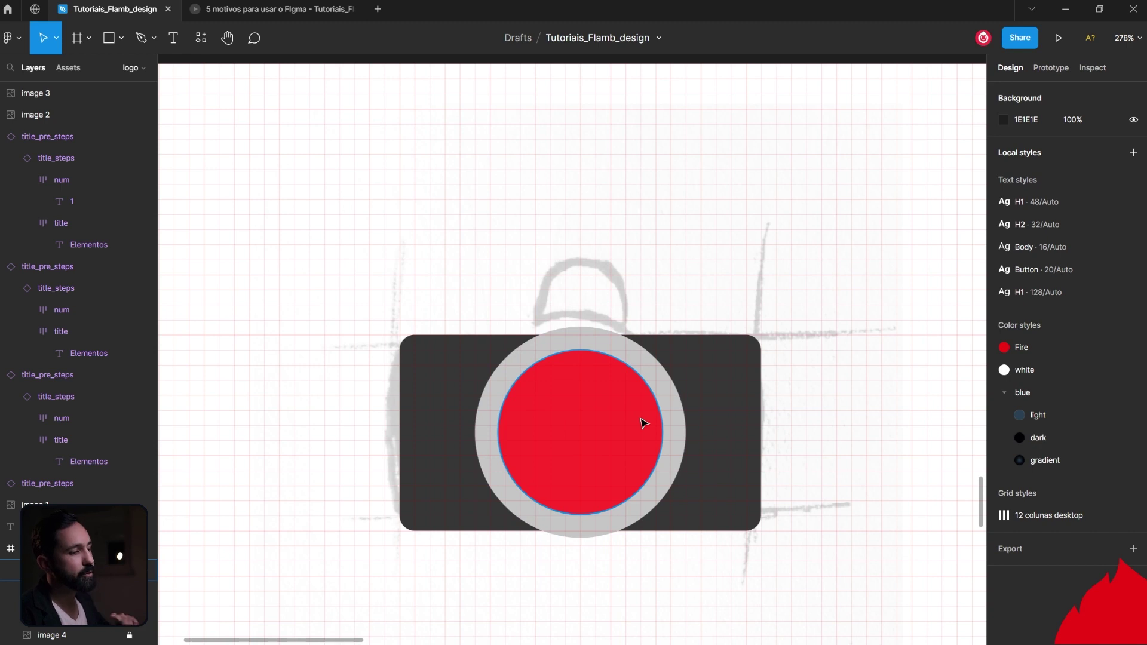
Fill the larger 112×112 ring circle white.
left_click(732, 413)
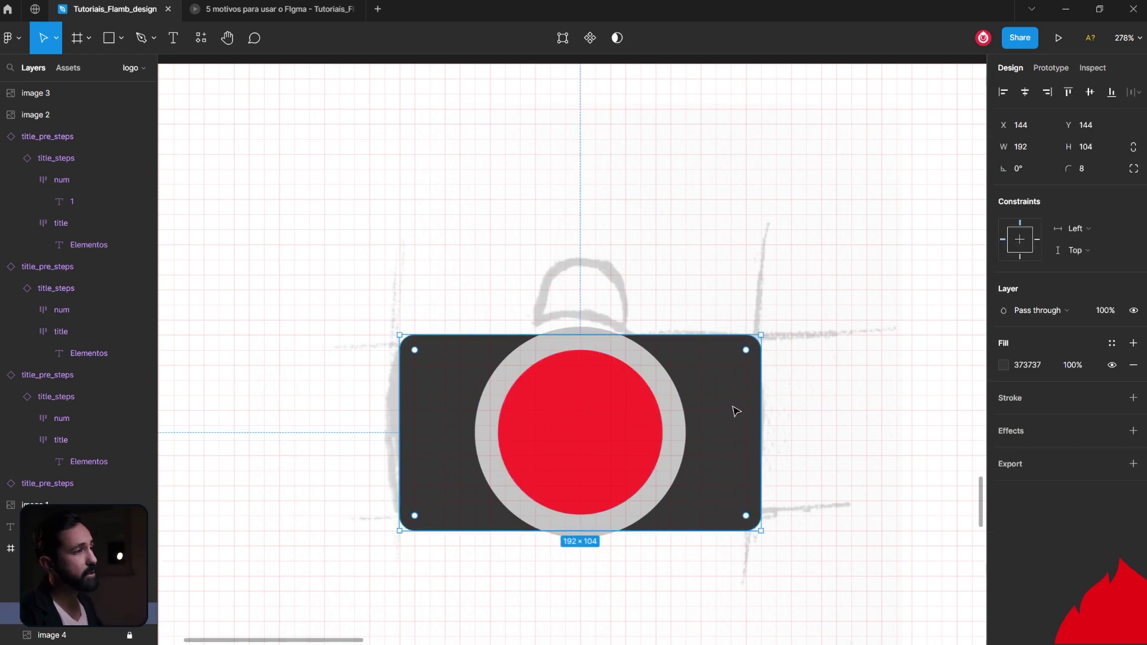
left_click(590, 421)
left_click(734, 414)
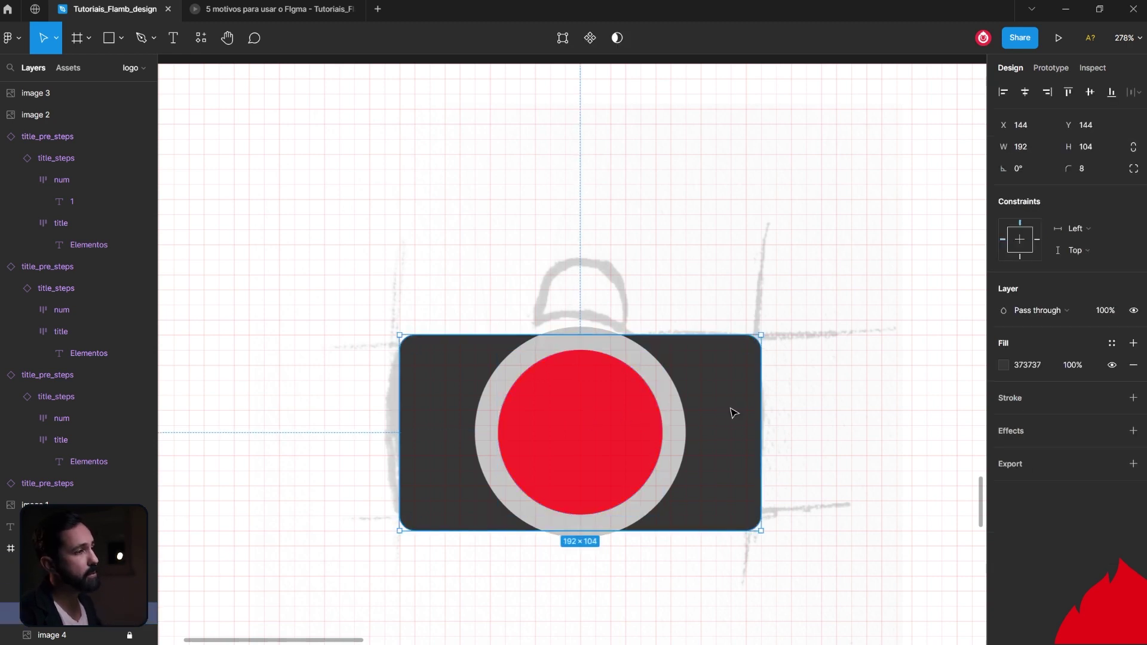
left_click(650, 372)
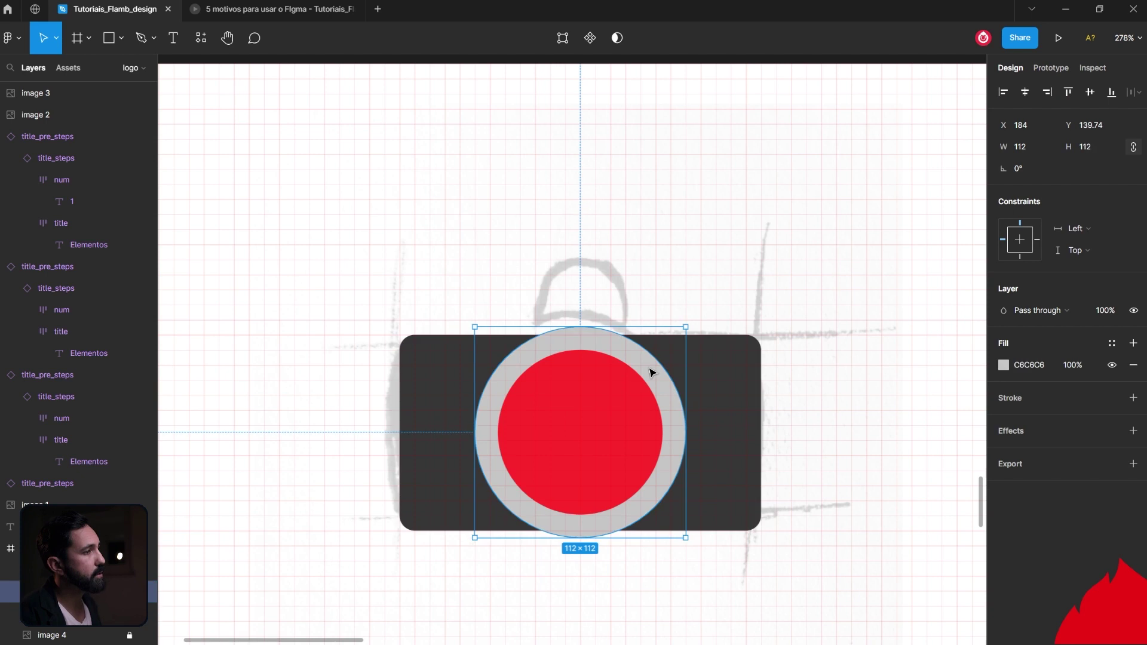
left_click(1005, 364)
left_click_drag(854, 335, 760, 268)
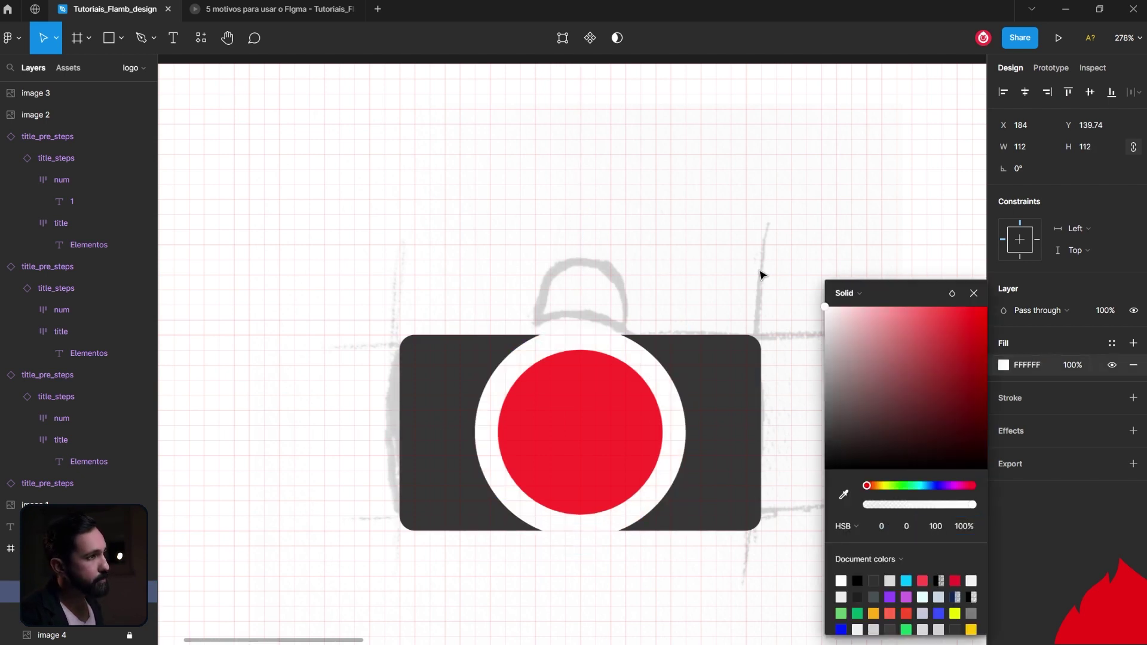
left_click(588, 194)
scroll(715, 336, "down", 1)
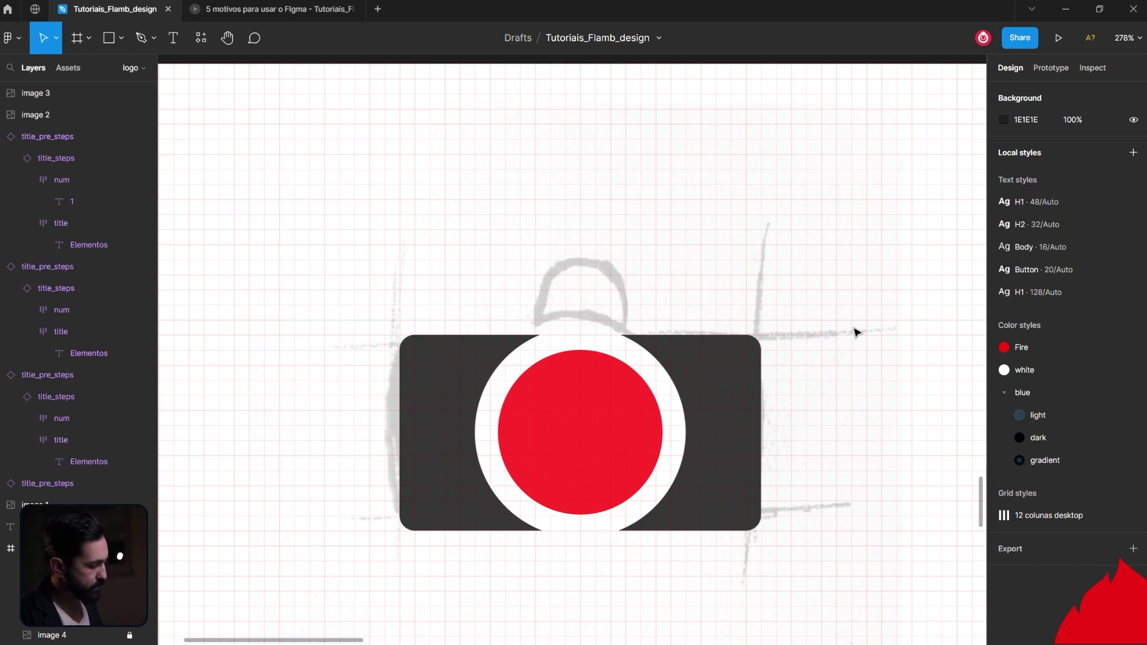
Hide layout grids and rulers, and eyedrop the body's 373737 grey onto the lens circle.
key("ctrl+shift+4")
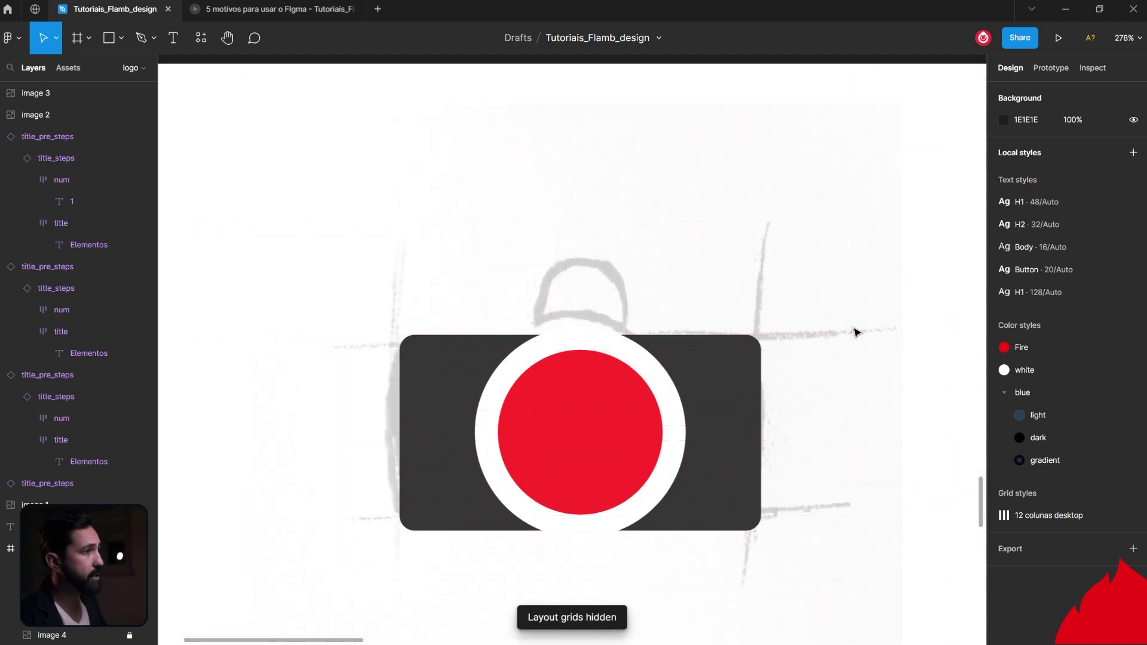
key("ctrl+shift+4")
key("ctrl+shift+4")
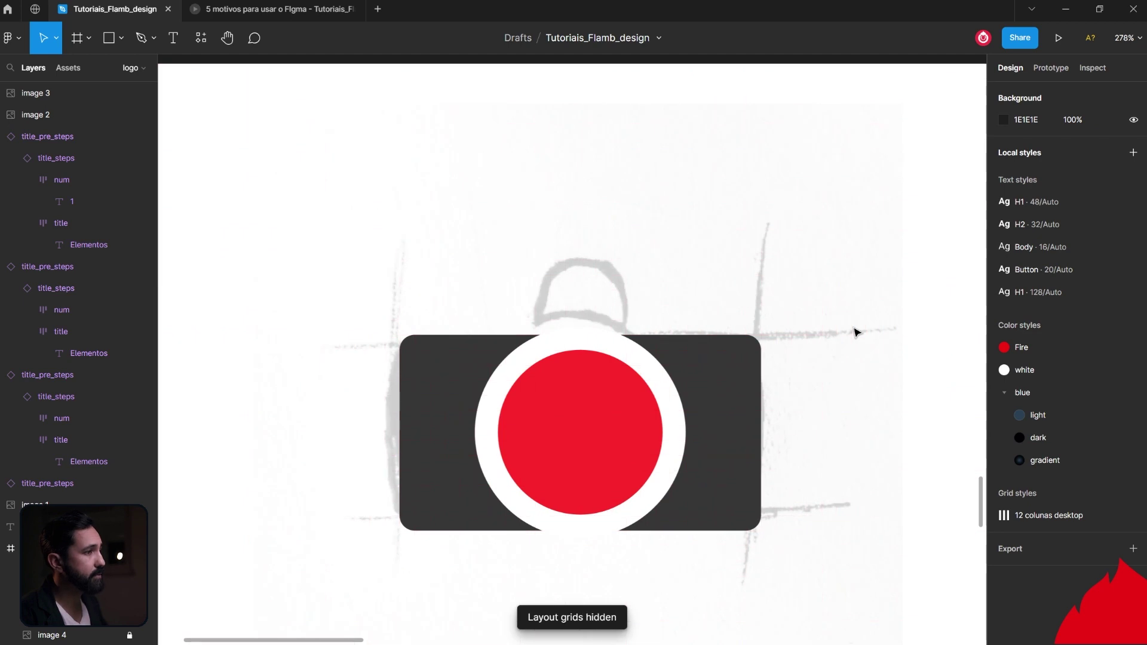
left_click(601, 463)
key("i")
left_click(717, 391)
left_click(832, 416)
key("shift+r")
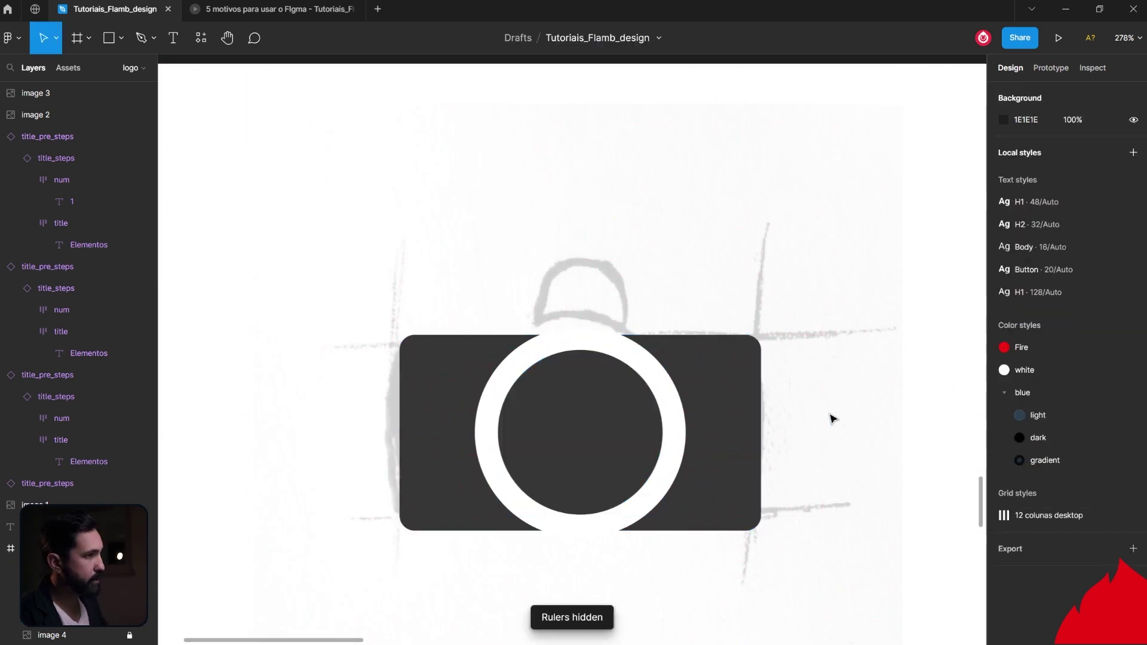
key("ctrl+shift+4")
key("ctrl+shift+4")
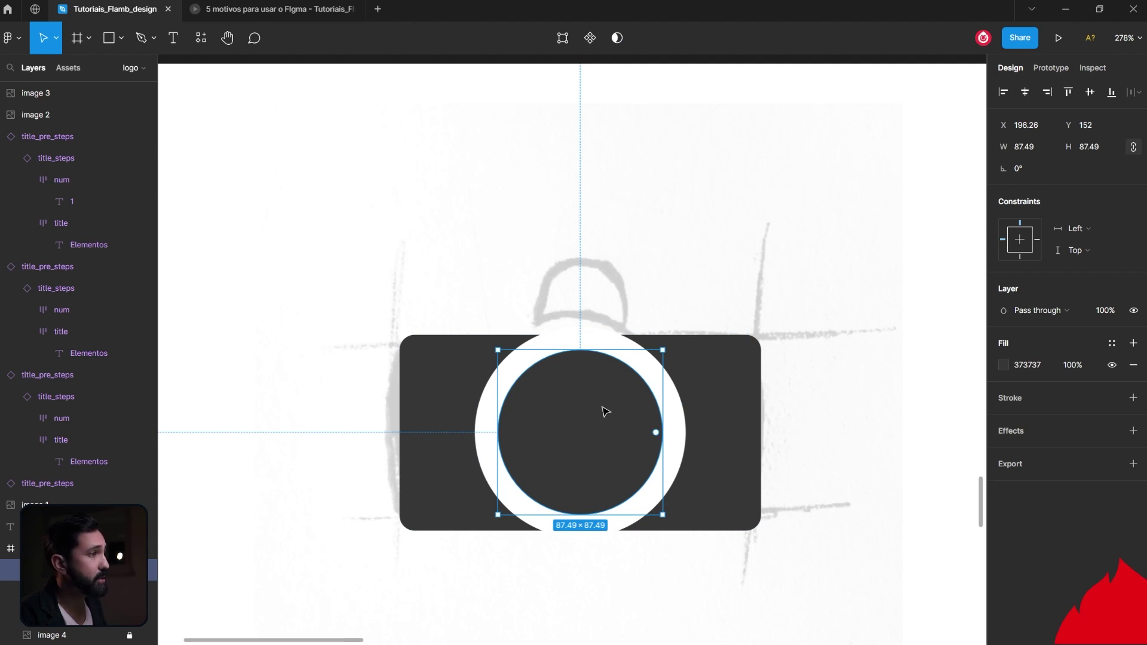
left_click(657, 282)
left_click(720, 351)
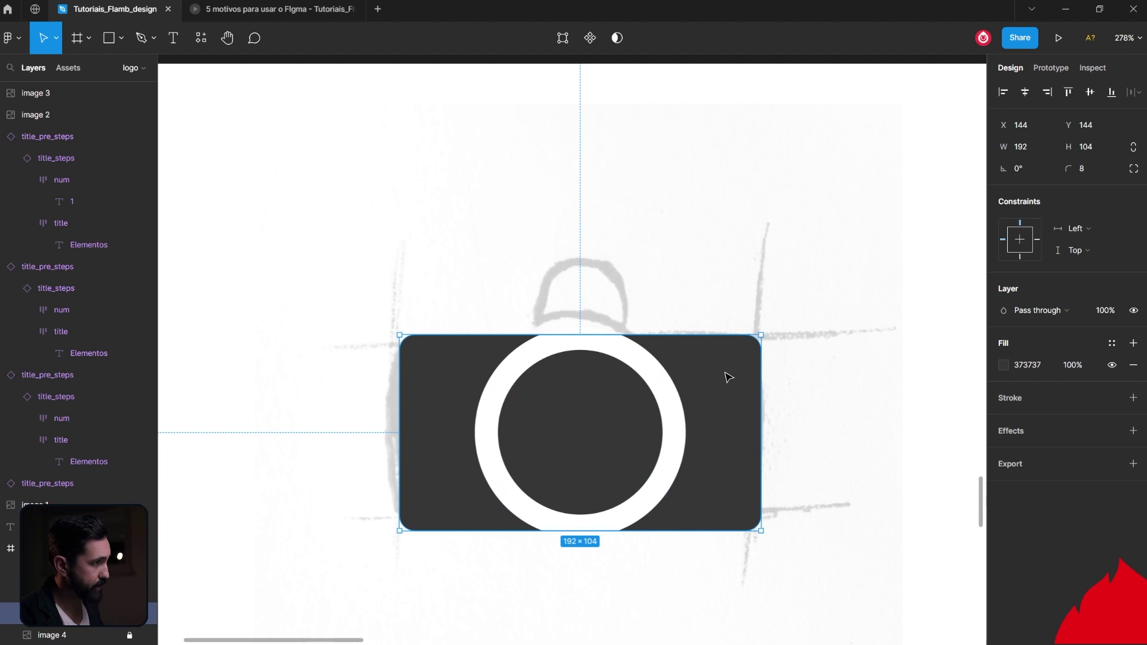
left_click_drag(729, 377, 733, 174, "alt")
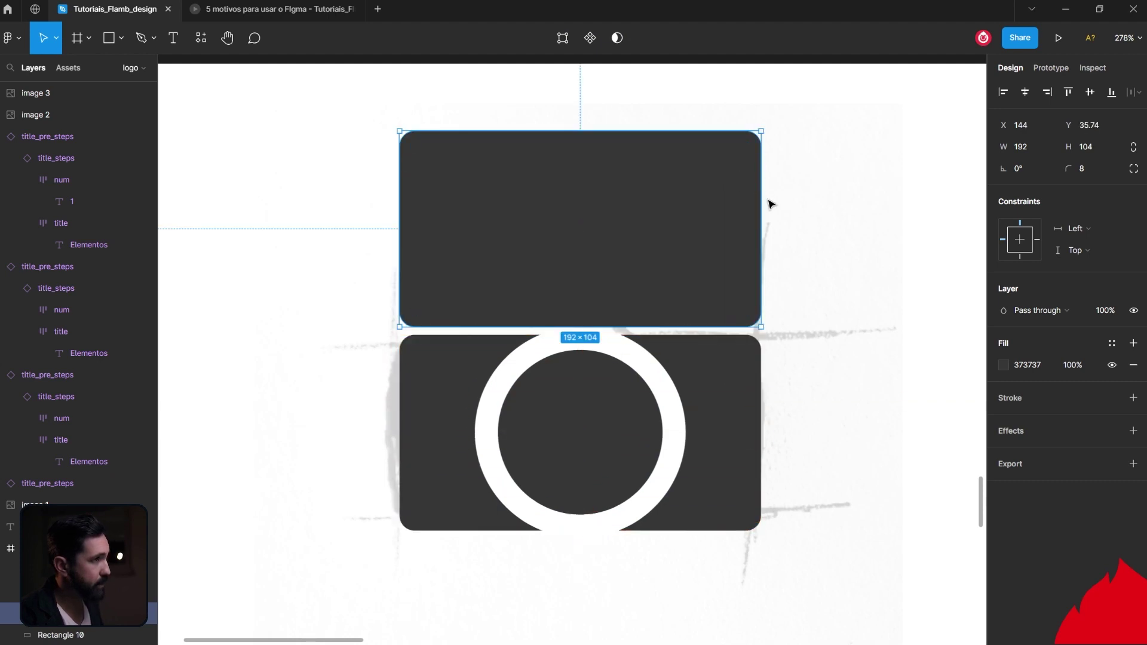
mouse_move(580, 228)
left_click_drag(762, 228, 640, 228)
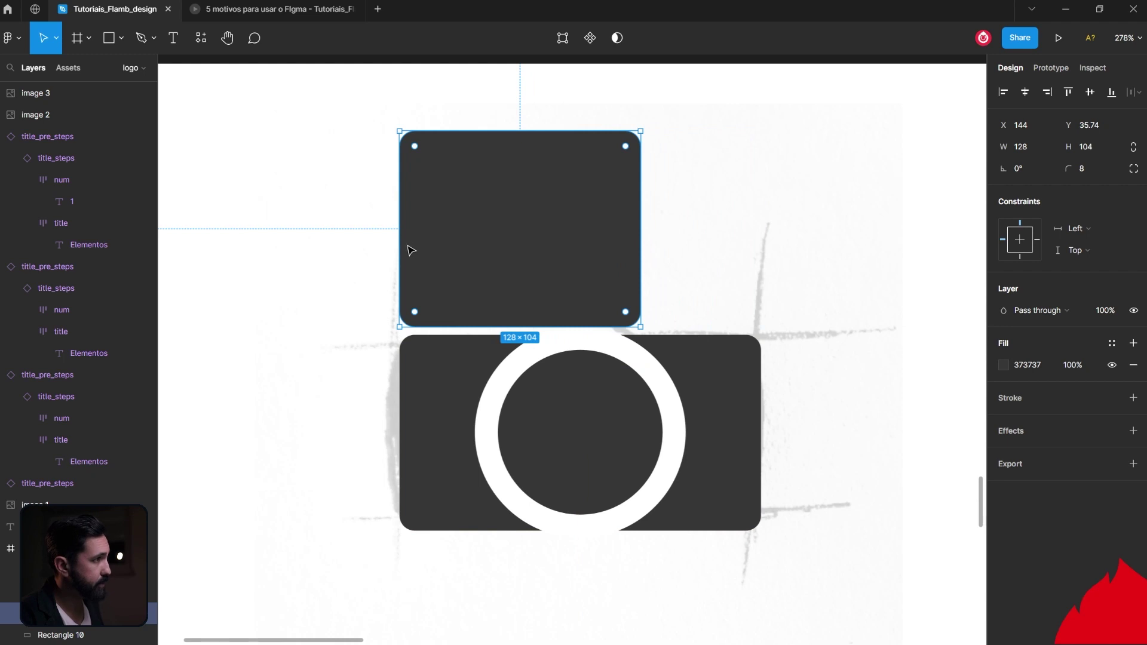
left_click_drag(400, 244, 516, 244)
mouse_move(582, 156)
left_mouse_down()
mouse_move(587, 296)
mouse_move(590, 288)
left_mouse_up()
key("ctrl+shift+4")
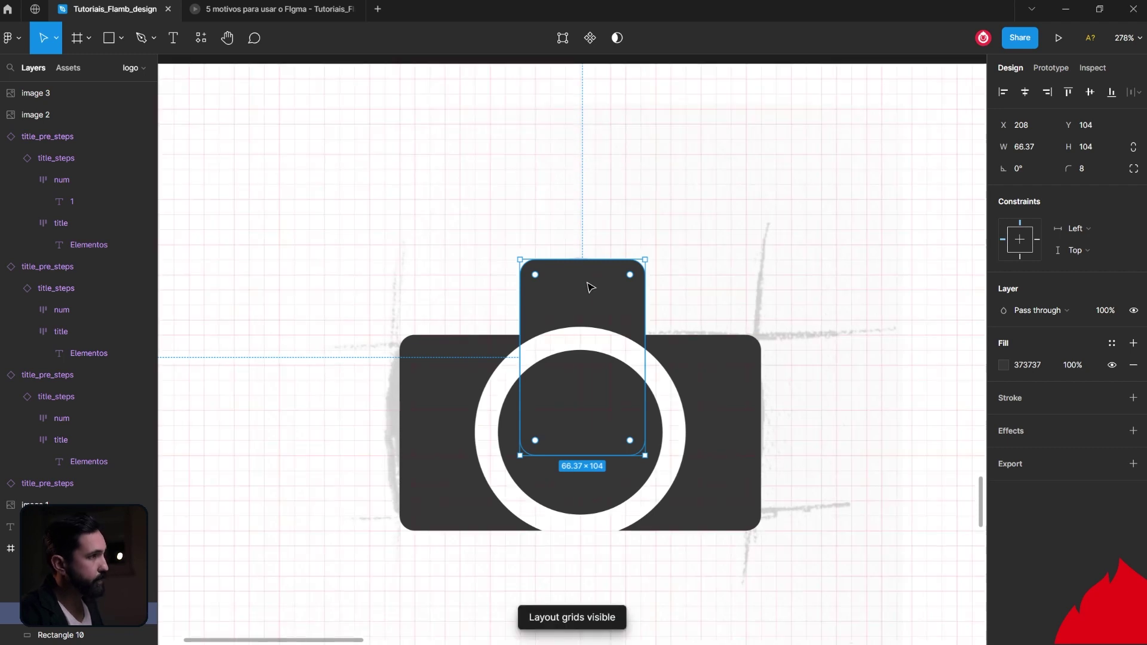
left_click(586, 281)
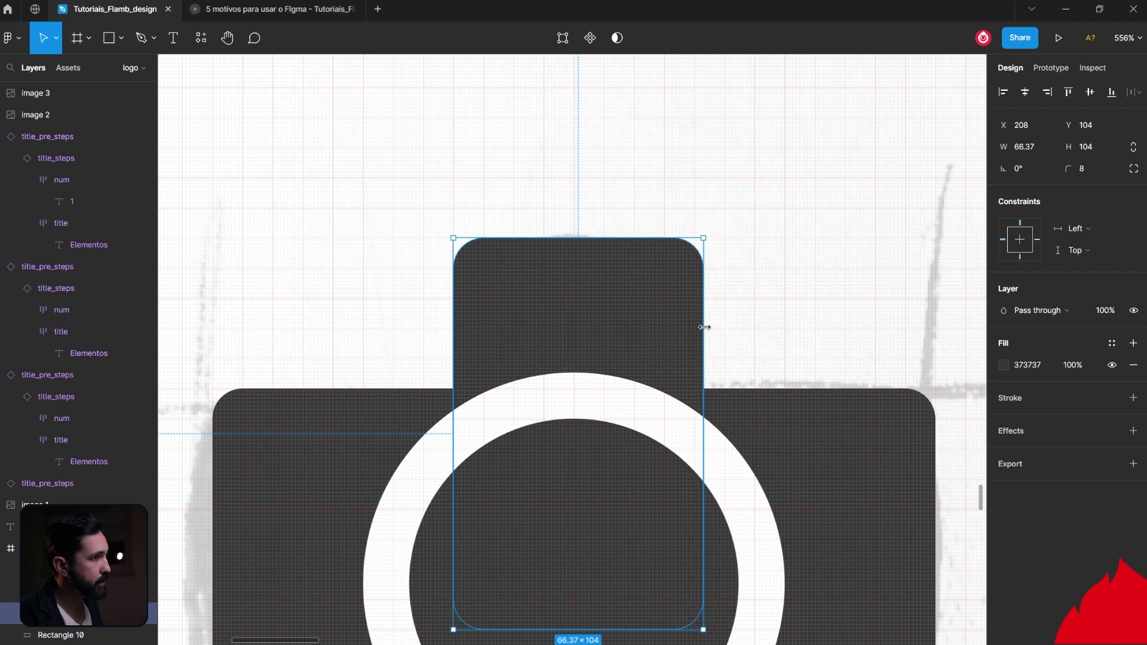
left_click_drag(704, 327, 694, 327)
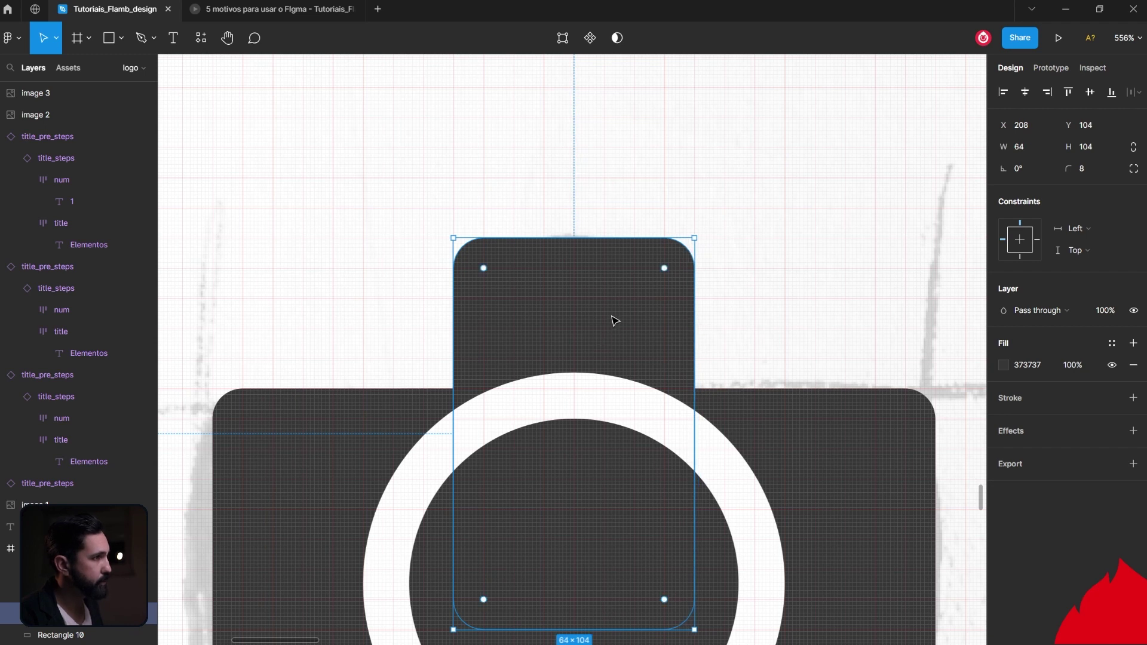
key("Escape")
key("shift+0")
key("ctrl+plus")
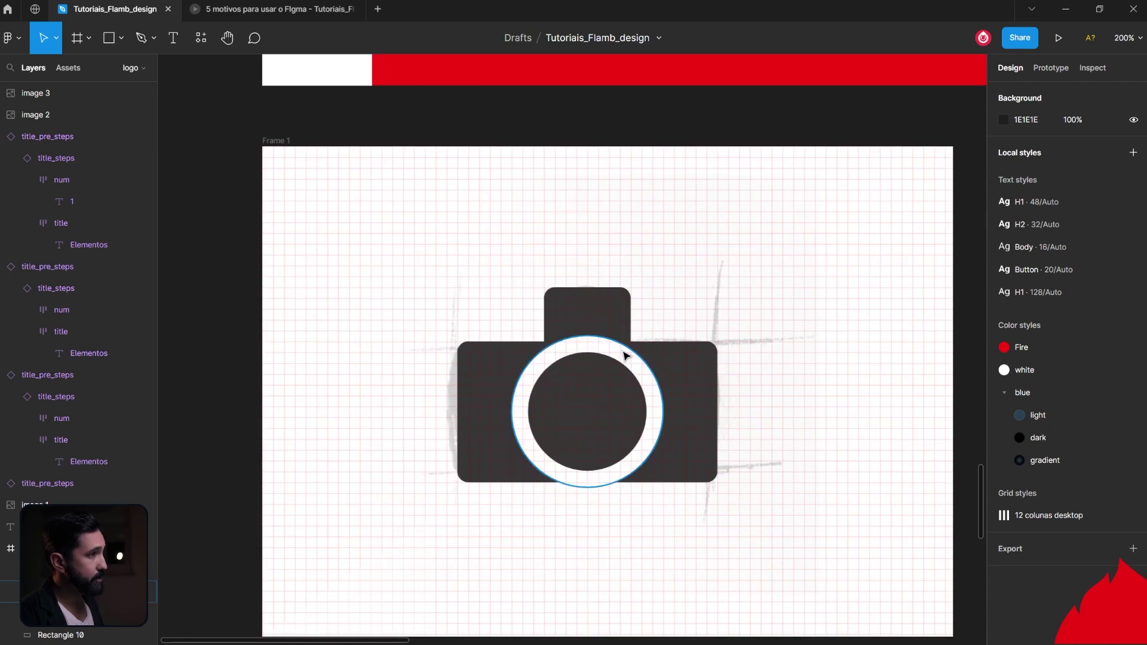
left_click(638, 374)
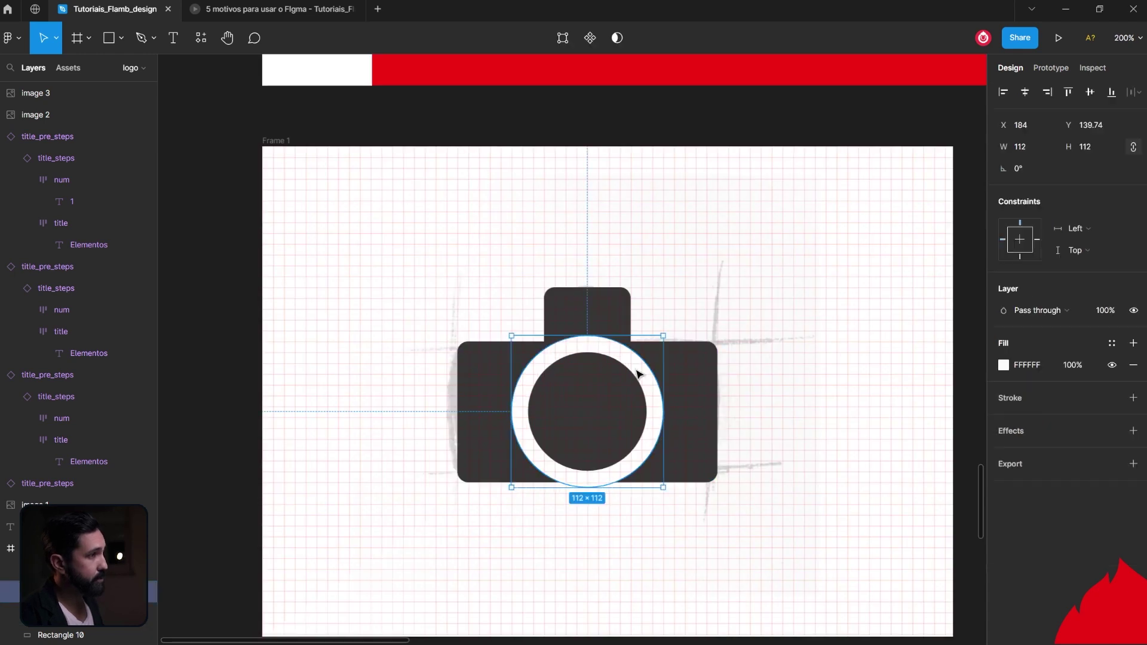
left_click(691, 377)
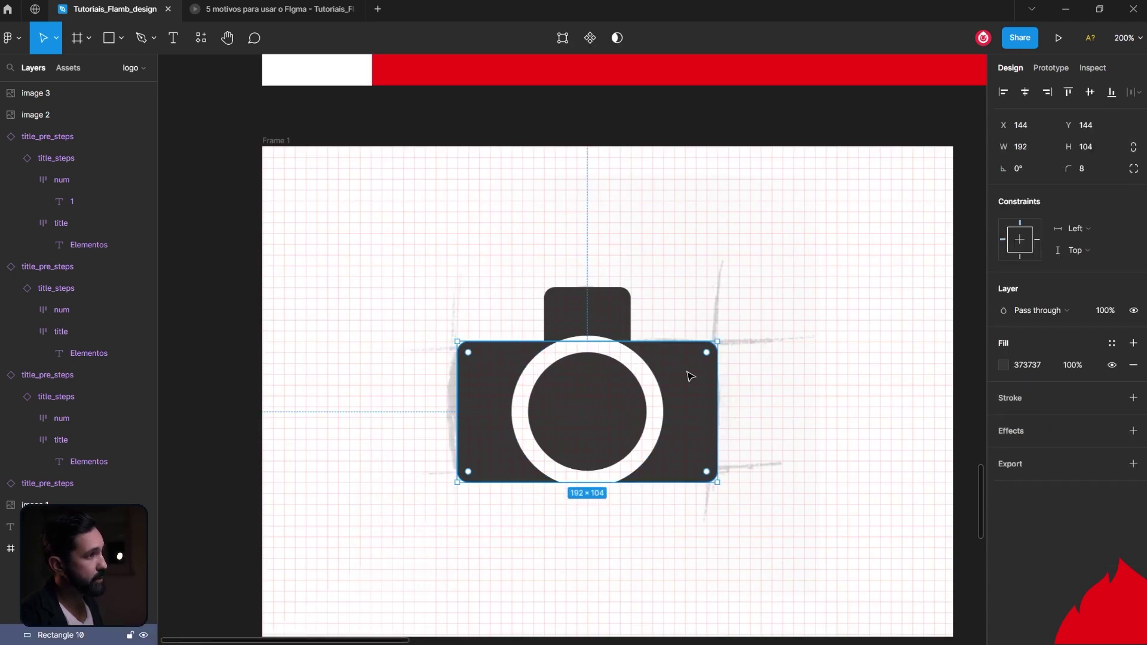
left_click(615, 418)
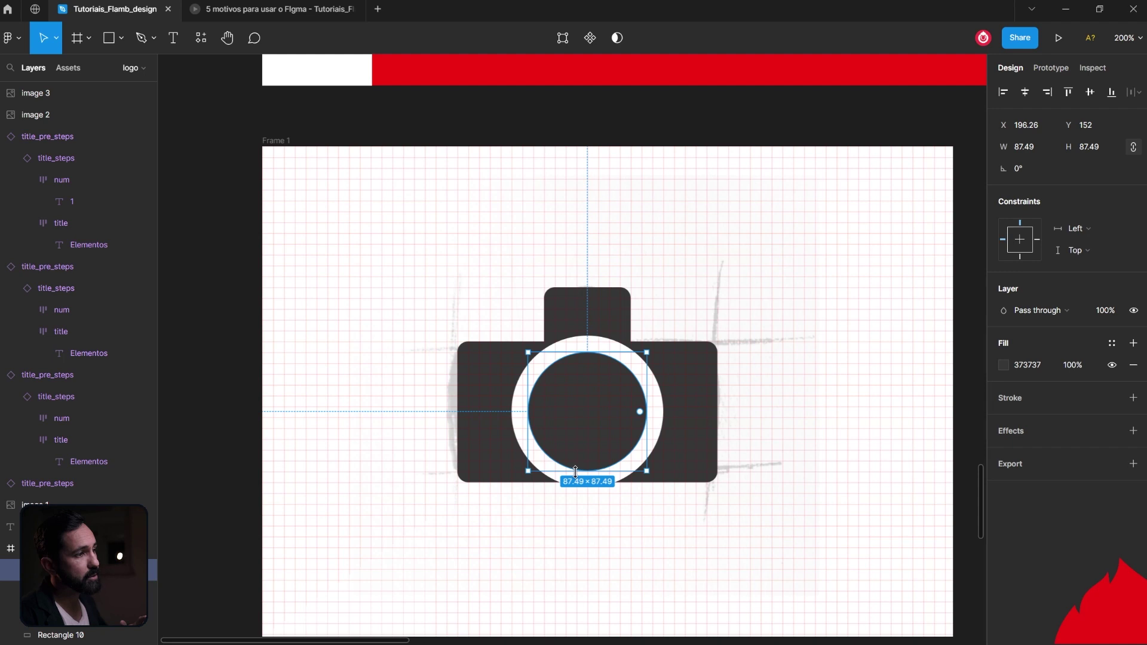
left_click(656, 400)
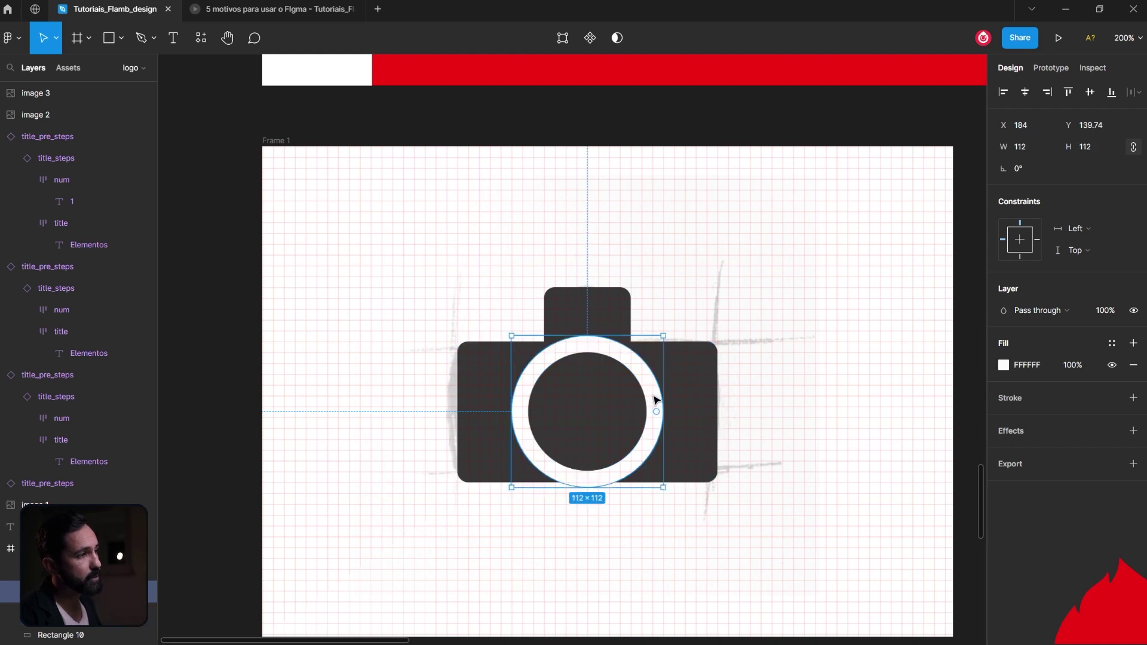
left_click(670, 307)
left_click(623, 320)
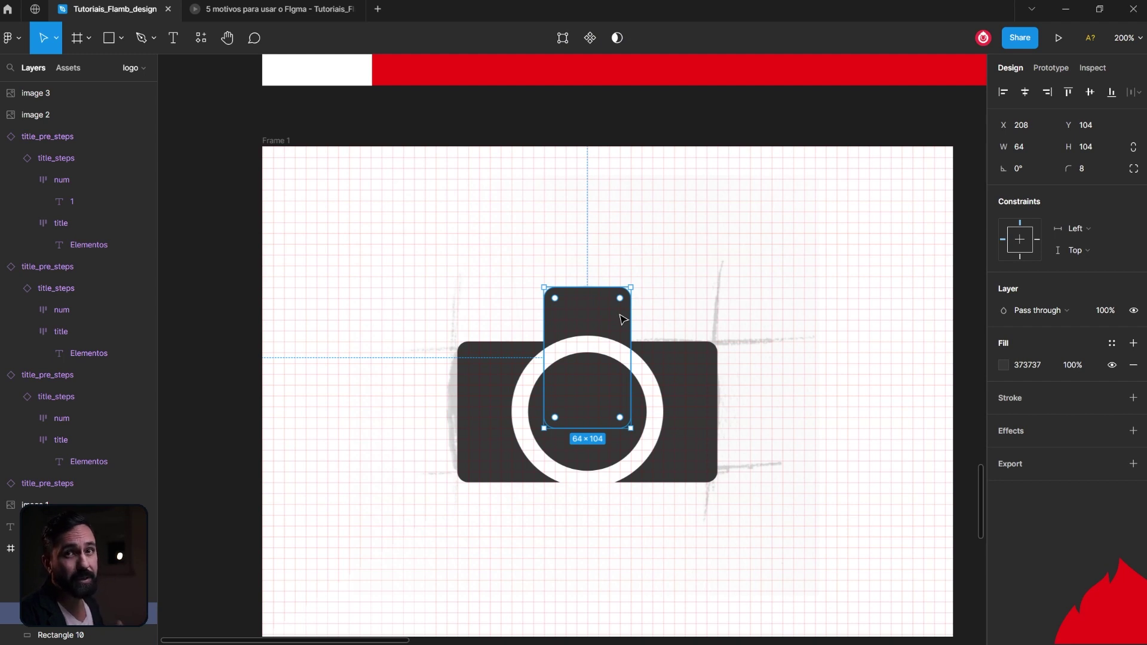
left_click(609, 261)
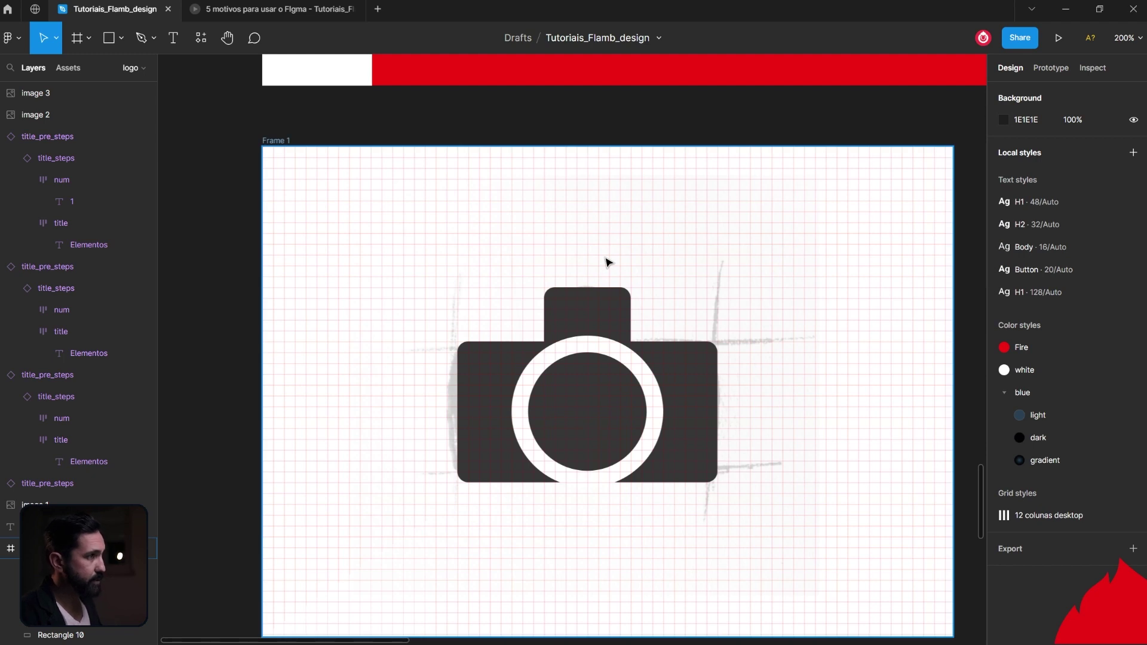
left_click(625, 299)
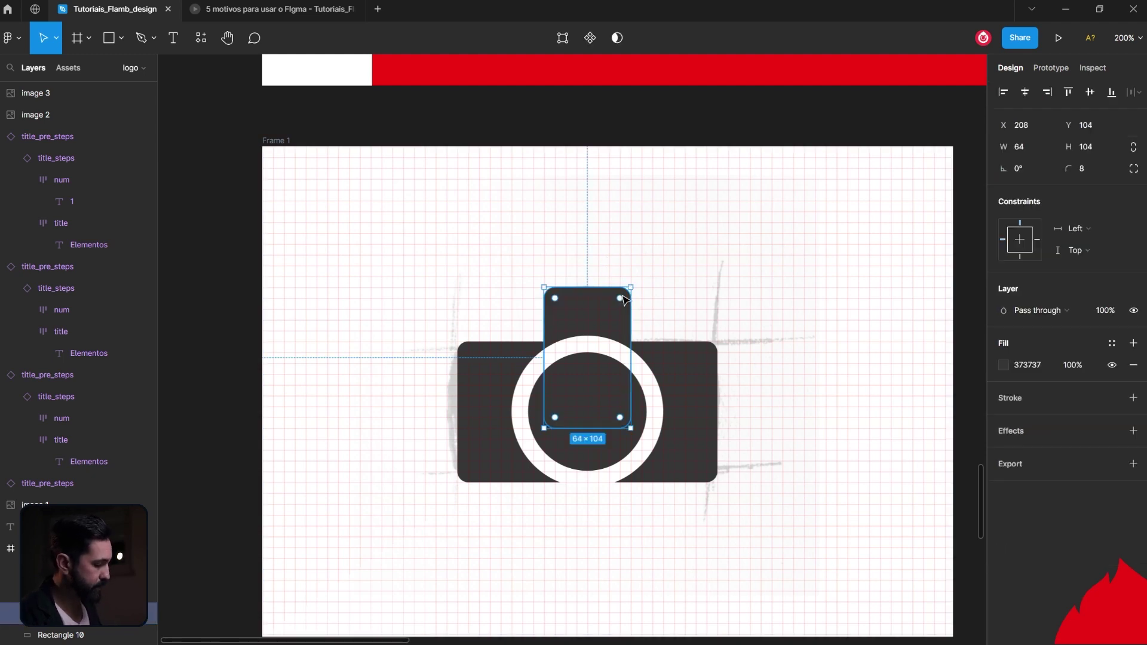
mouse_move(588, 427)
left_mouse_down()
mouse_move(593, 320)
mouse_move(588, 367)
left_mouse_up()
Square off the top piece's two bottom corners while its top corners stay rounded.
scroll(616, 319, "up", 5)
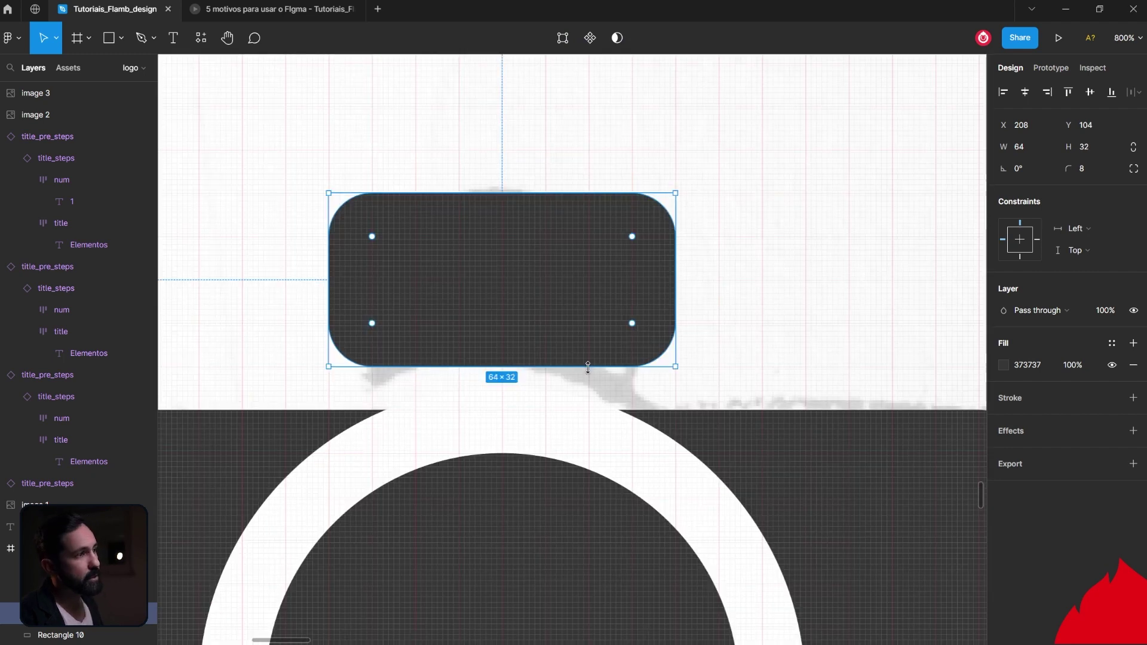
left_click(274, 343)
double_click(445, 309)
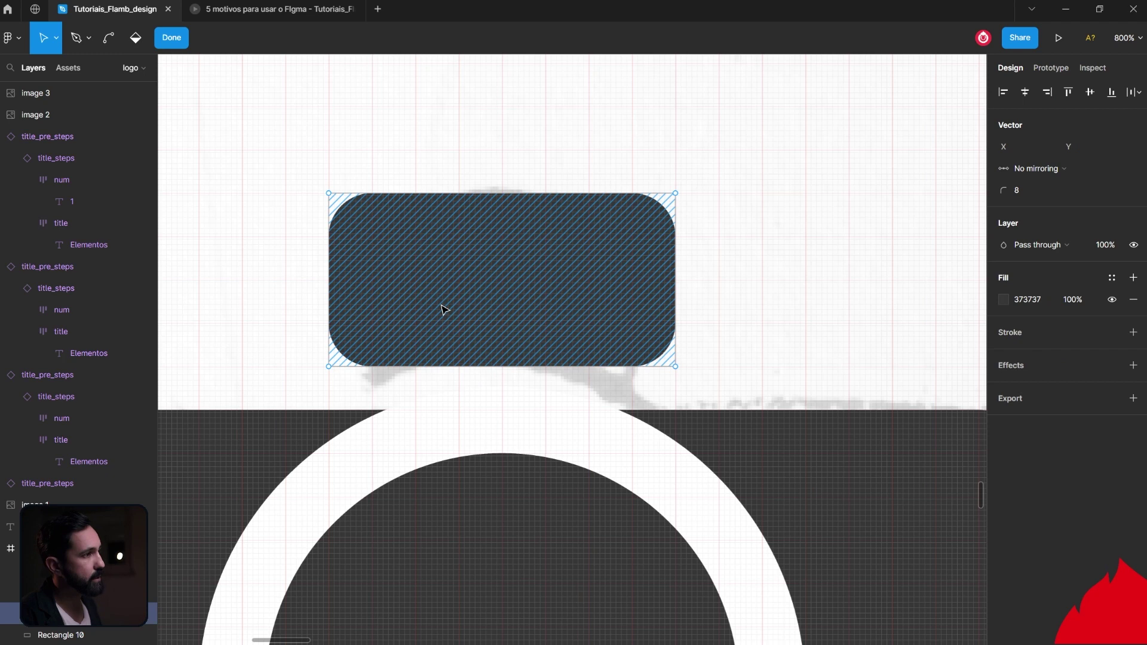
left_click_drag(233, 330, 744, 382)
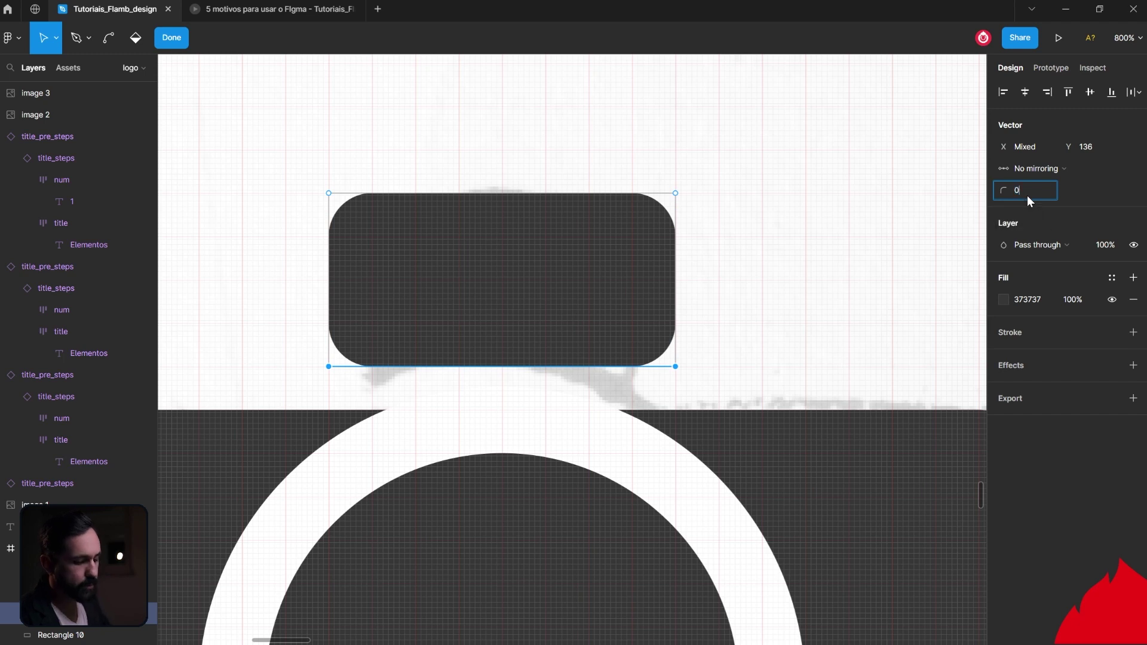
key("Return")
left_click(864, 260)
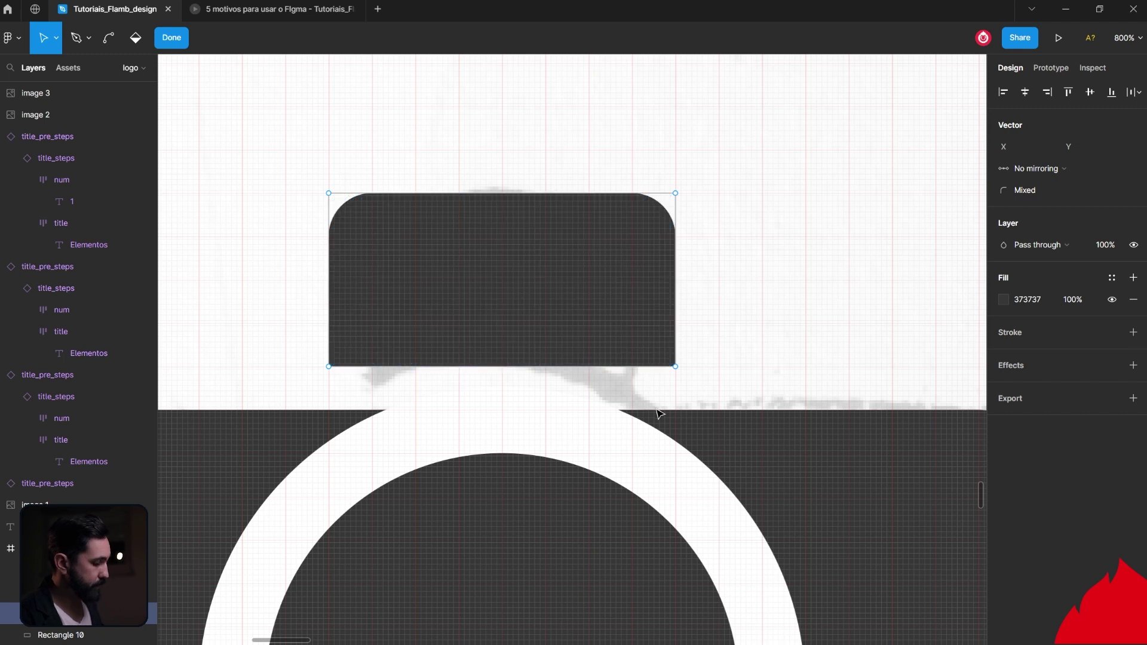
Zoom out to the whole camera icon and hide the frame's layout grids.
key("minus")
key("minus")
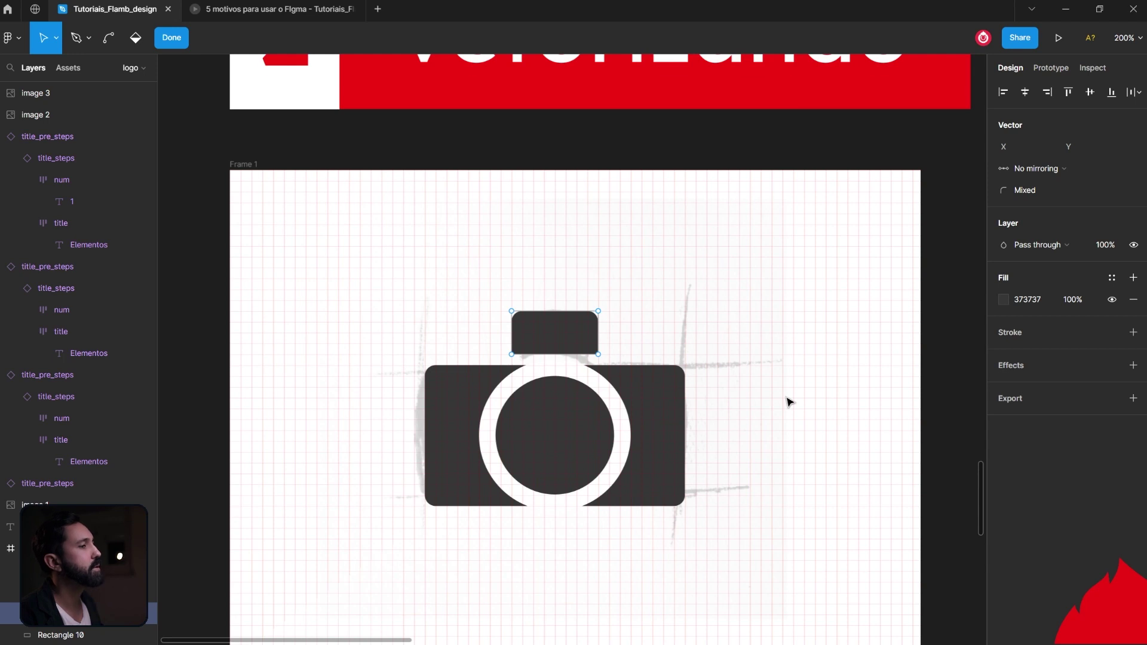
key("minus")
key("ctrl+shift+4")
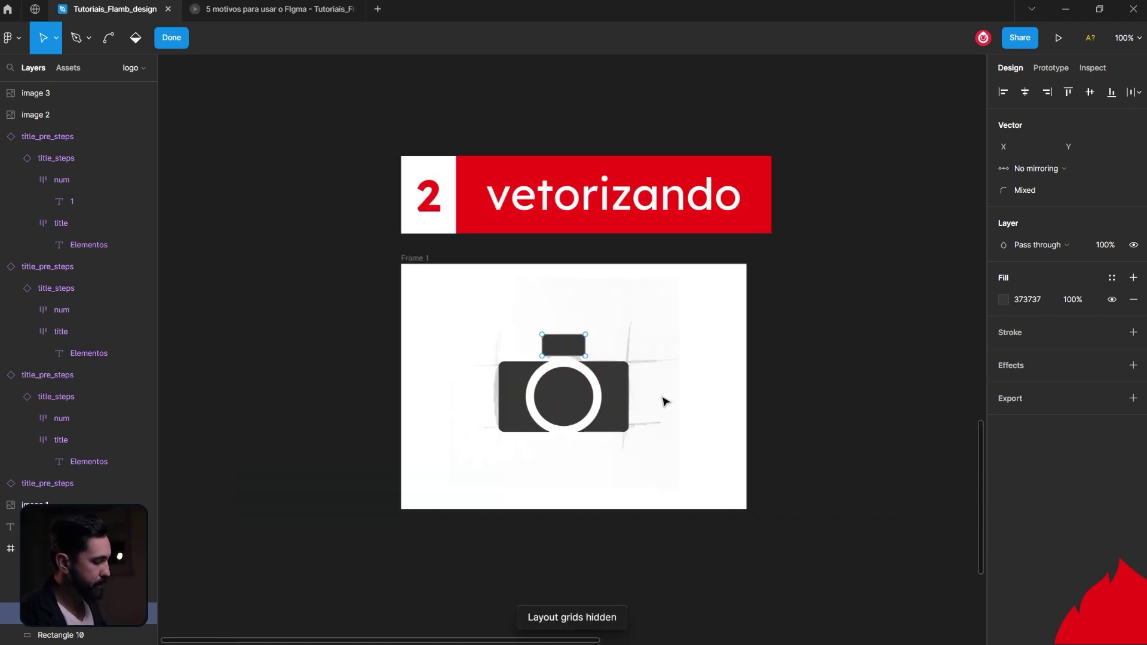
Exit point editing and Alt-drag Frame 1 to create Frame 2 beside it.
key("plus")
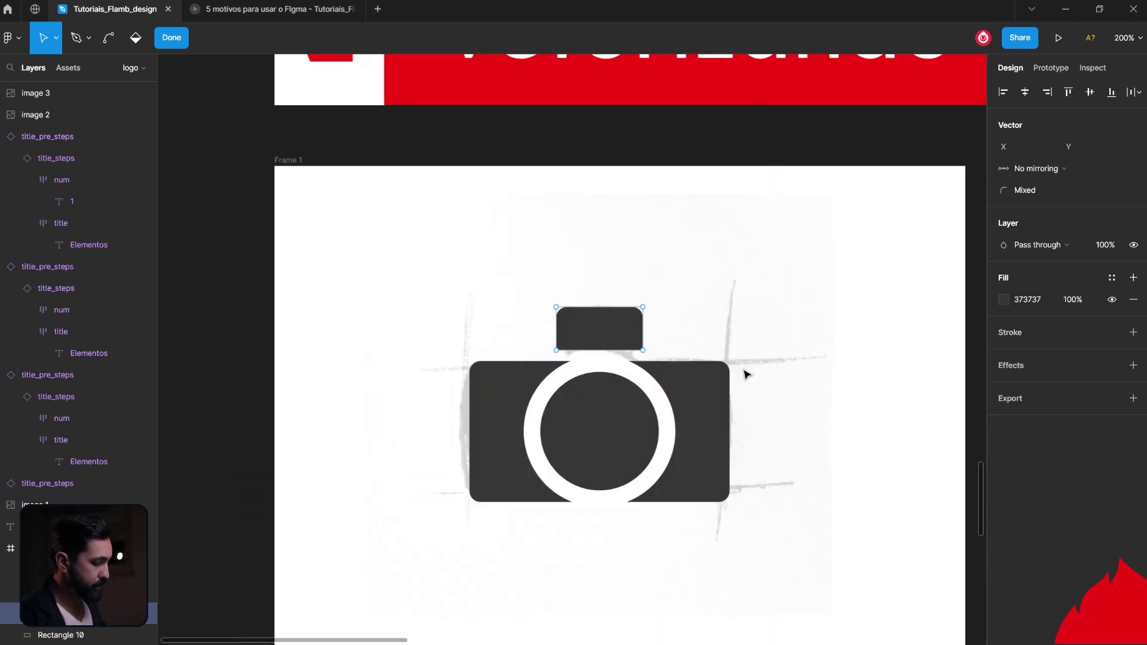
key("minus")
left_click_drag(701, 361, 556, 374)
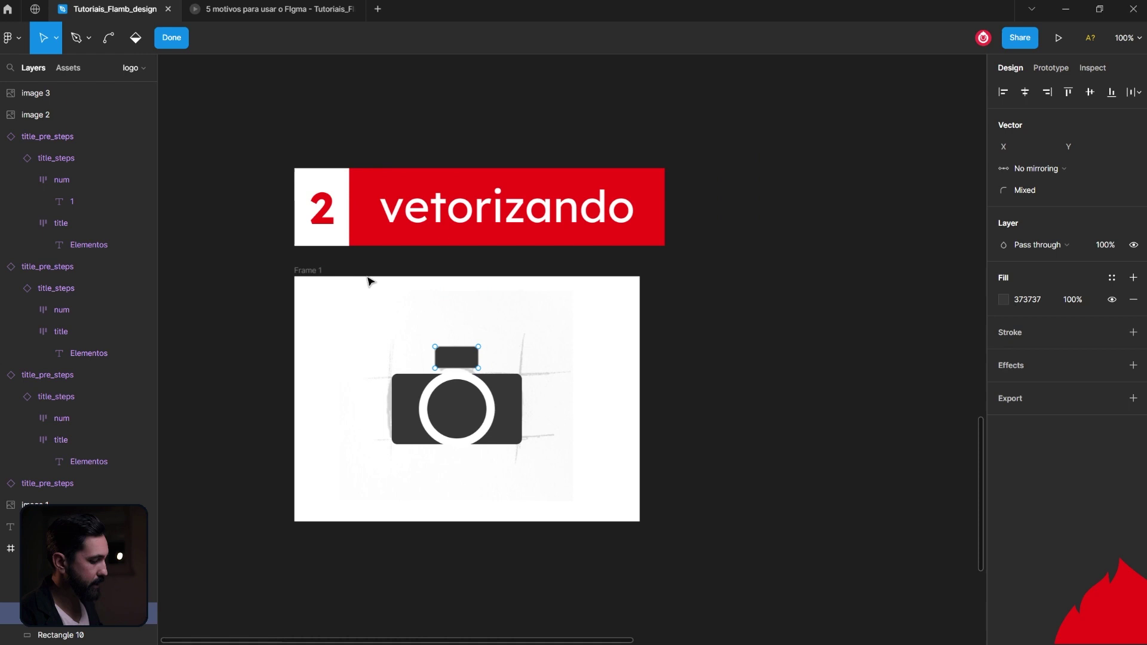
key("Escape")
left_click(318, 272)
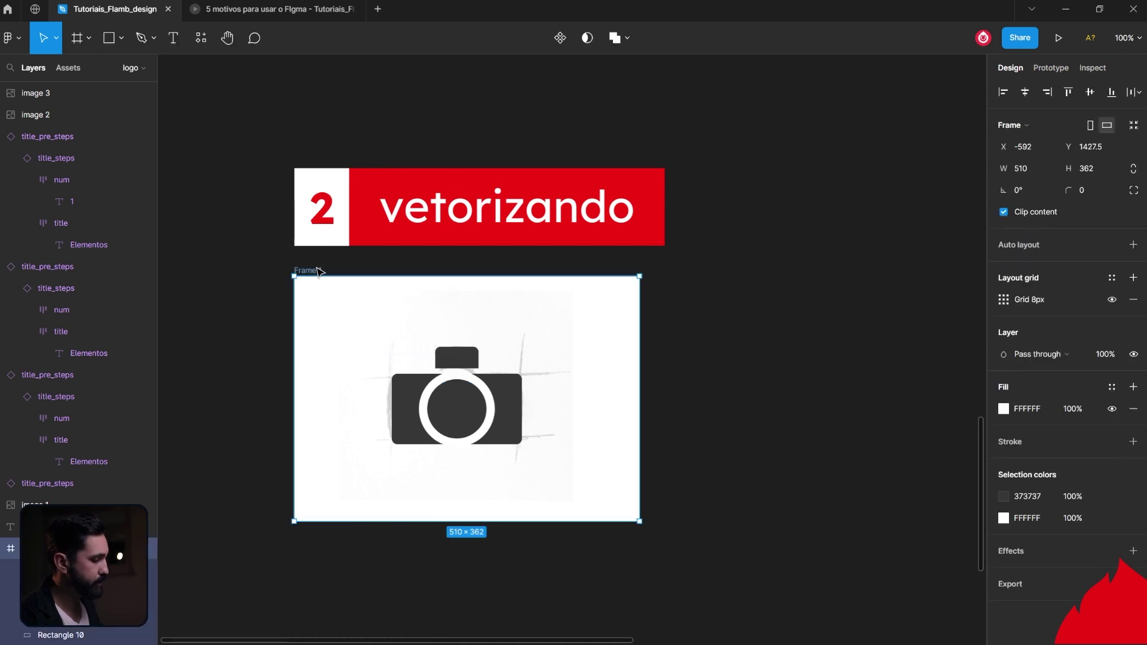
left_click_drag(318, 271, 718, 273, "alt")
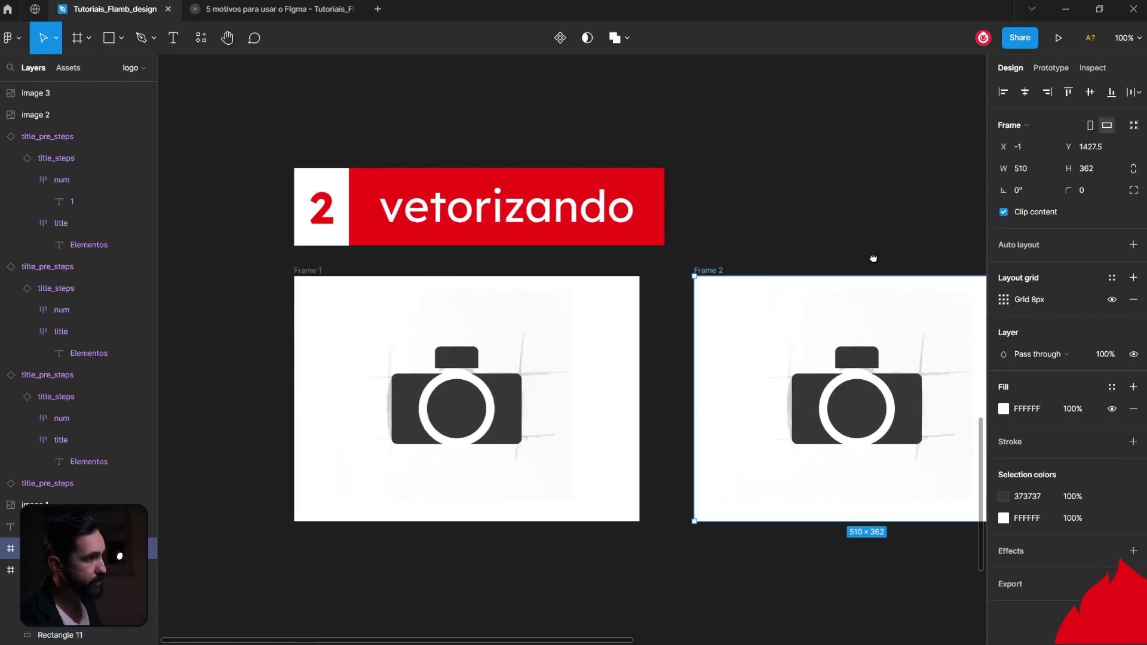
left_click_drag(873, 257, 604, 264)
left_click(618, 383)
scroll(617, 384, "up", 5)
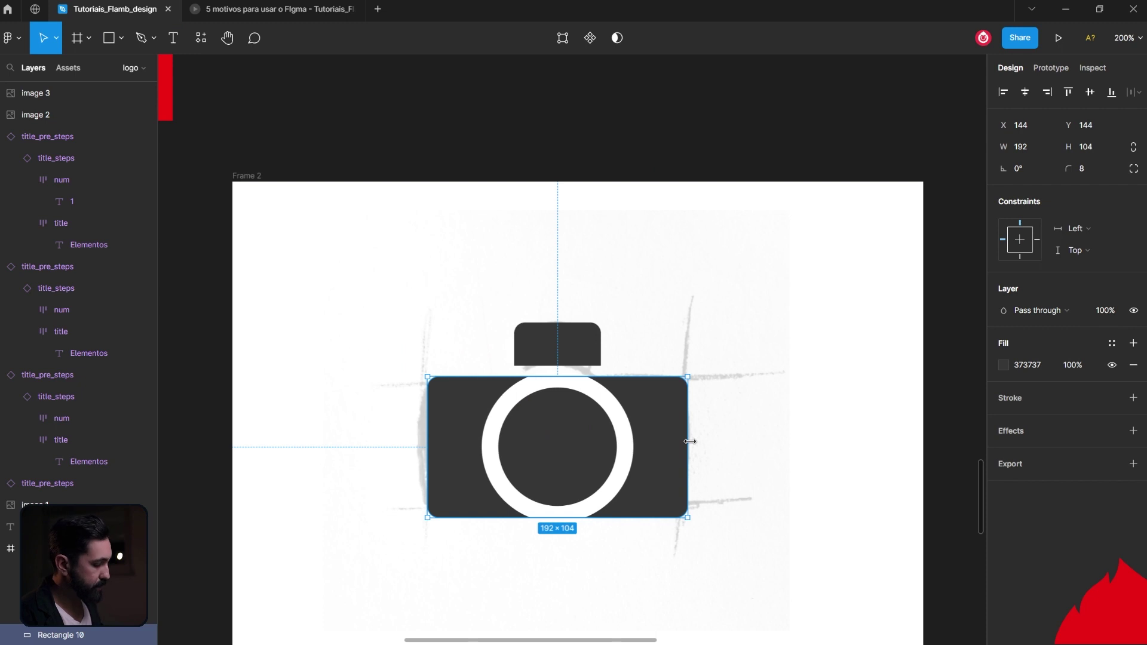
Narrow the camera body to 176 wide and shorten the top piece to 24 tall.
left_click_drag(685, 441, 679, 442, "alt")
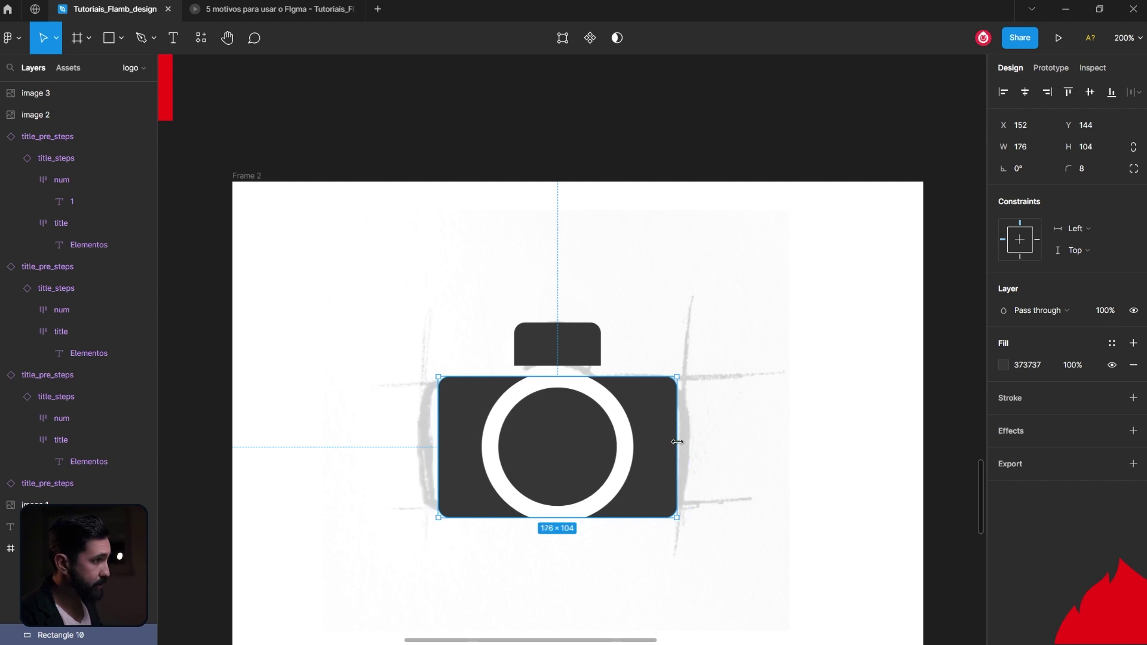
key("Escape")
left_click(597, 345)
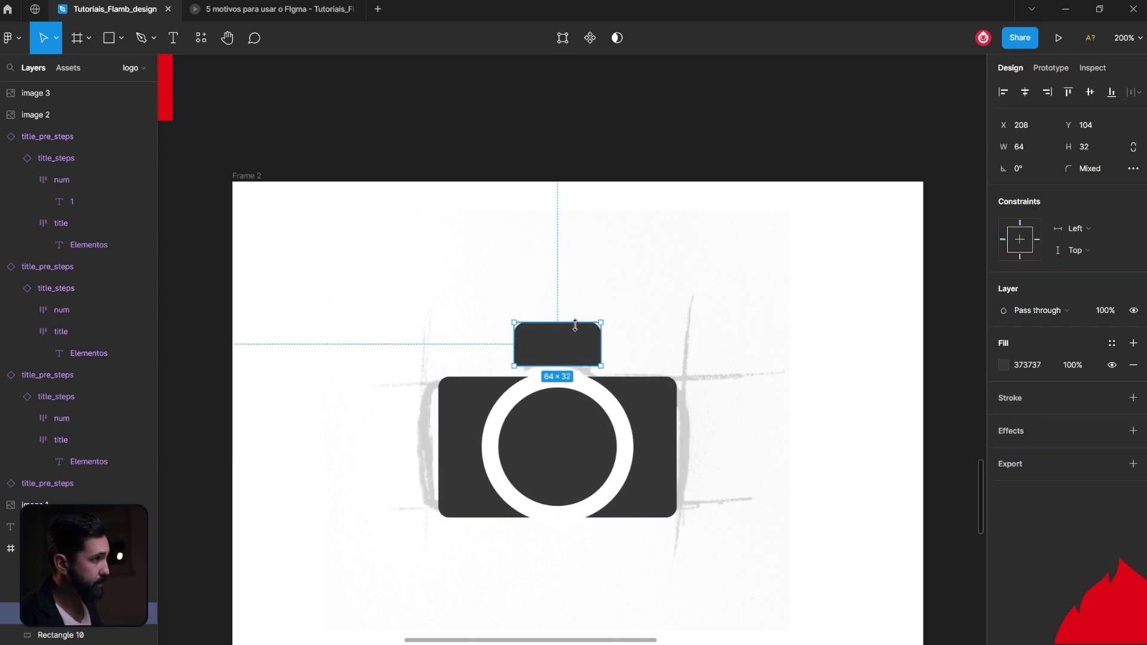
left_click_drag(575, 326, 575, 332)
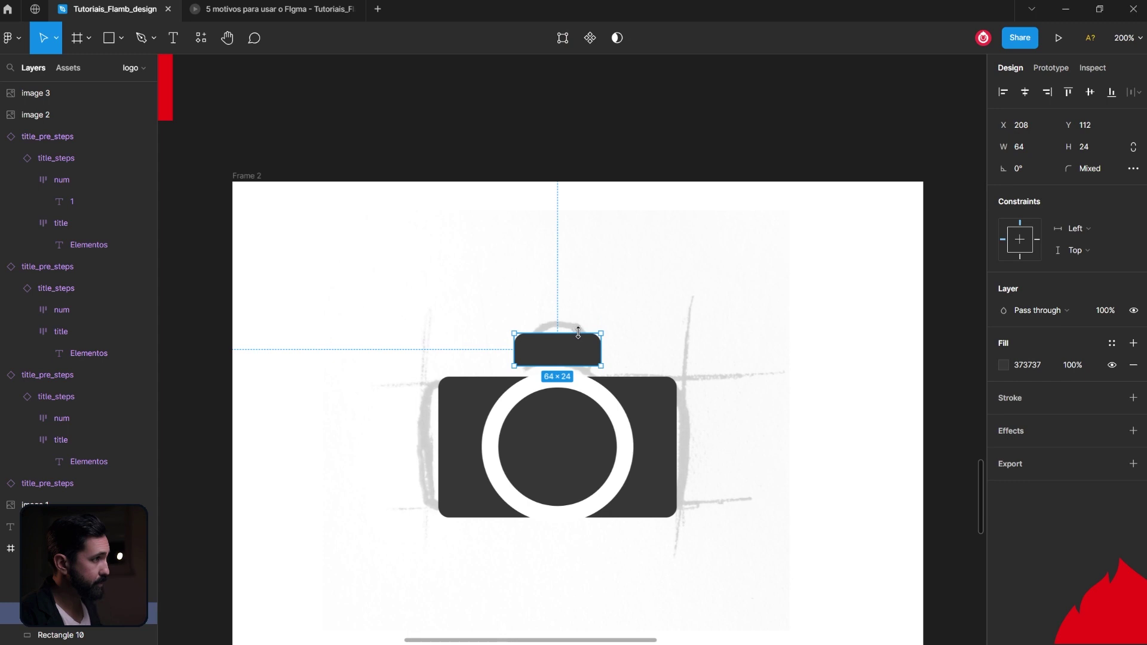
left_click(725, 325)
Enlarge the white lens ring to 118×118 and move both lens circles lower.
scroll(631, 415, "down", 1)
left_click(631, 415)
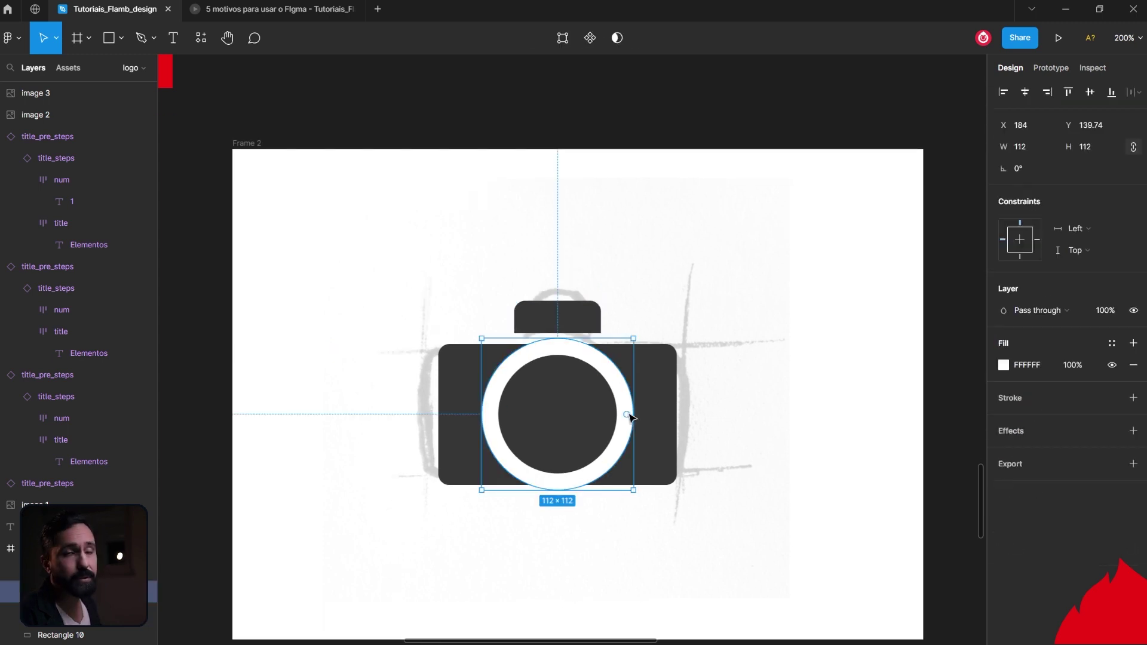
left_click_drag(633, 490, 637, 493)
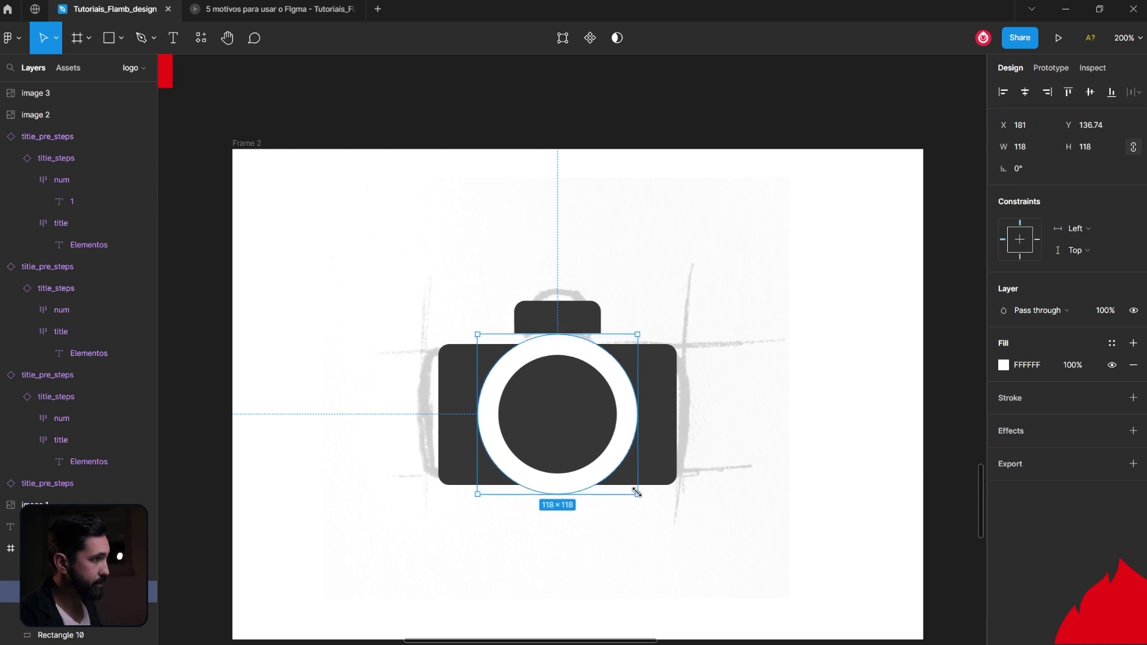
left_click(694, 517)
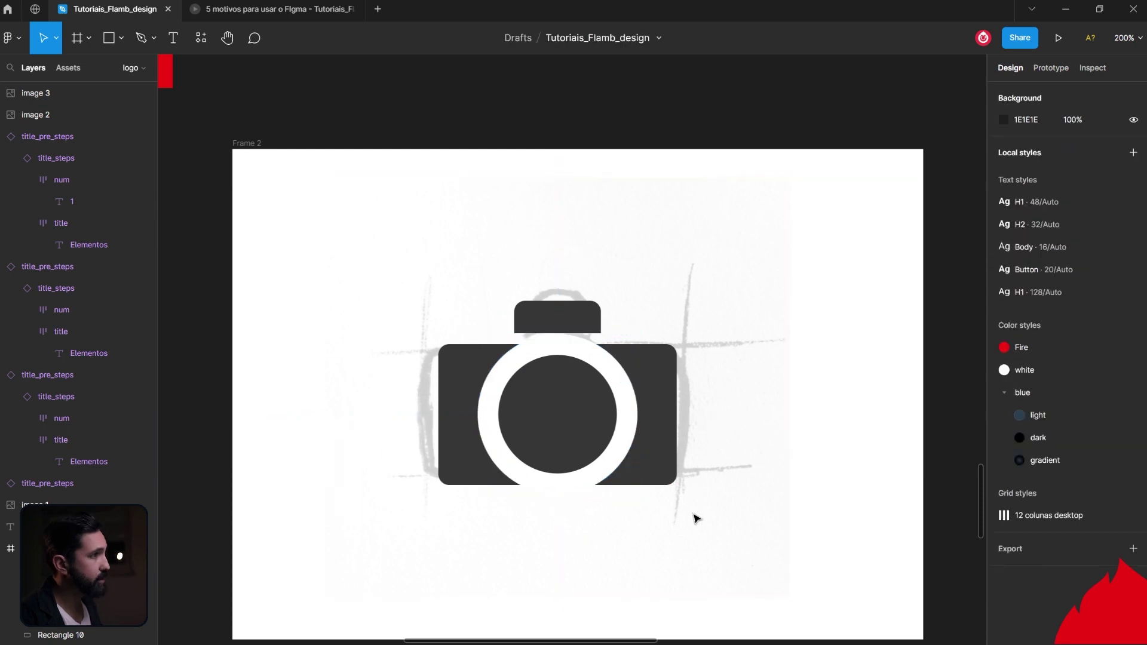
left_click(610, 435)
mouse_move(627, 435)
left_mouse_down()
mouse_move(632, 452)
mouse_move(632, 434)
left_mouse_up()
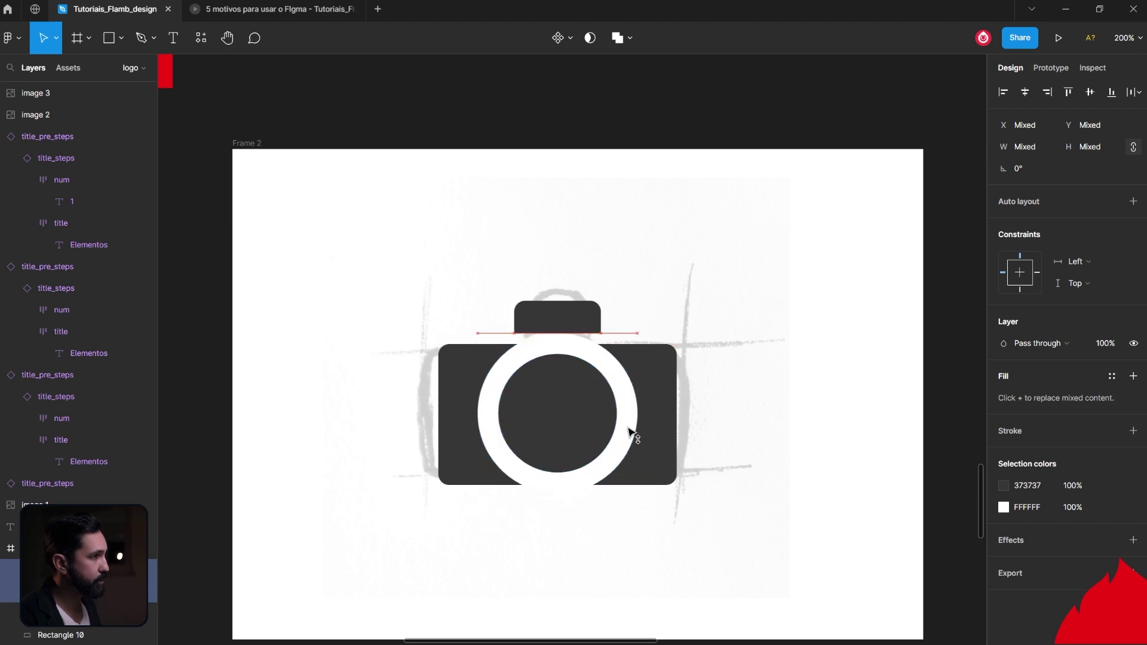
left_click(743, 466)
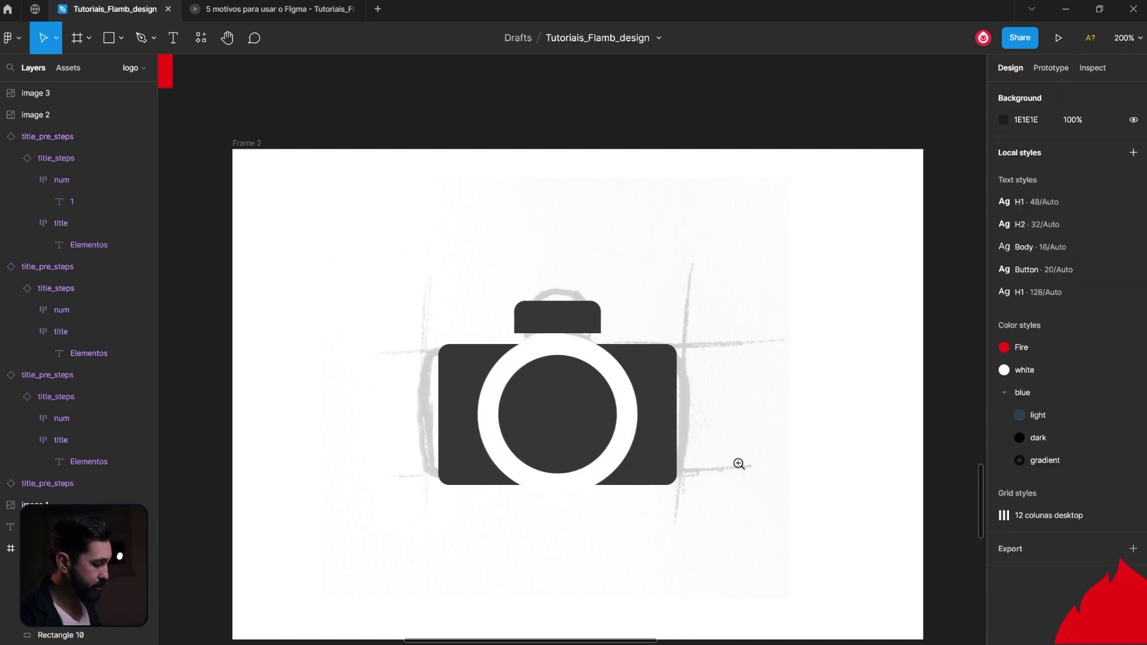
key("minus")
key("minus")
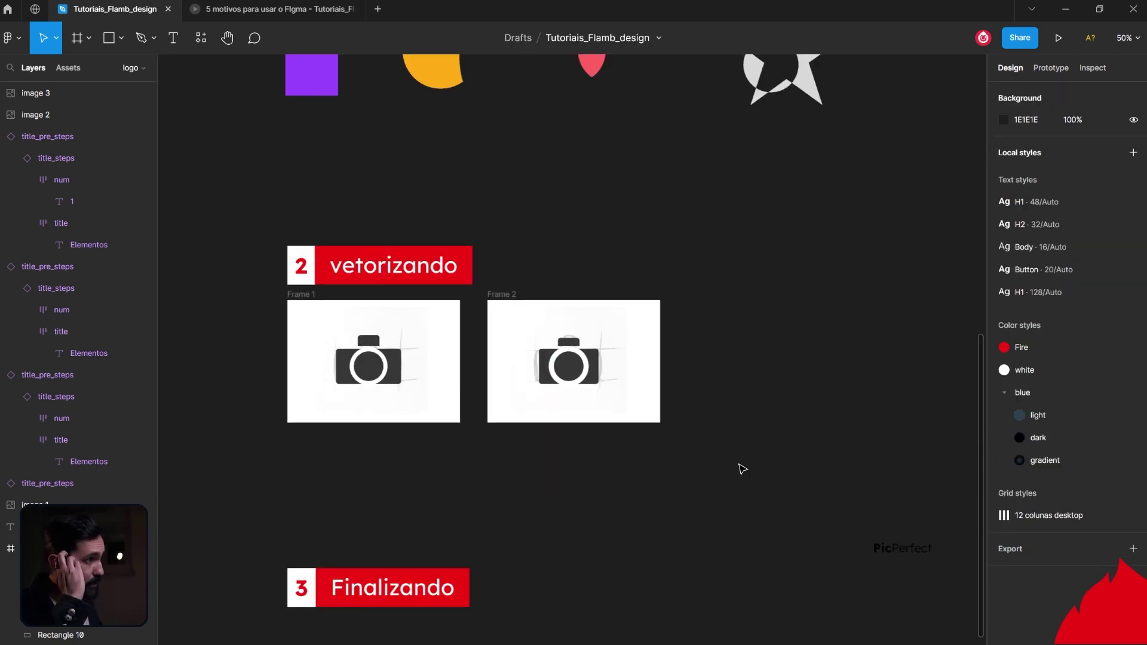
Duplicate the camera to Frame 2's lower right and scale the copy down proportionally.
scroll(743, 469, "up", 1)
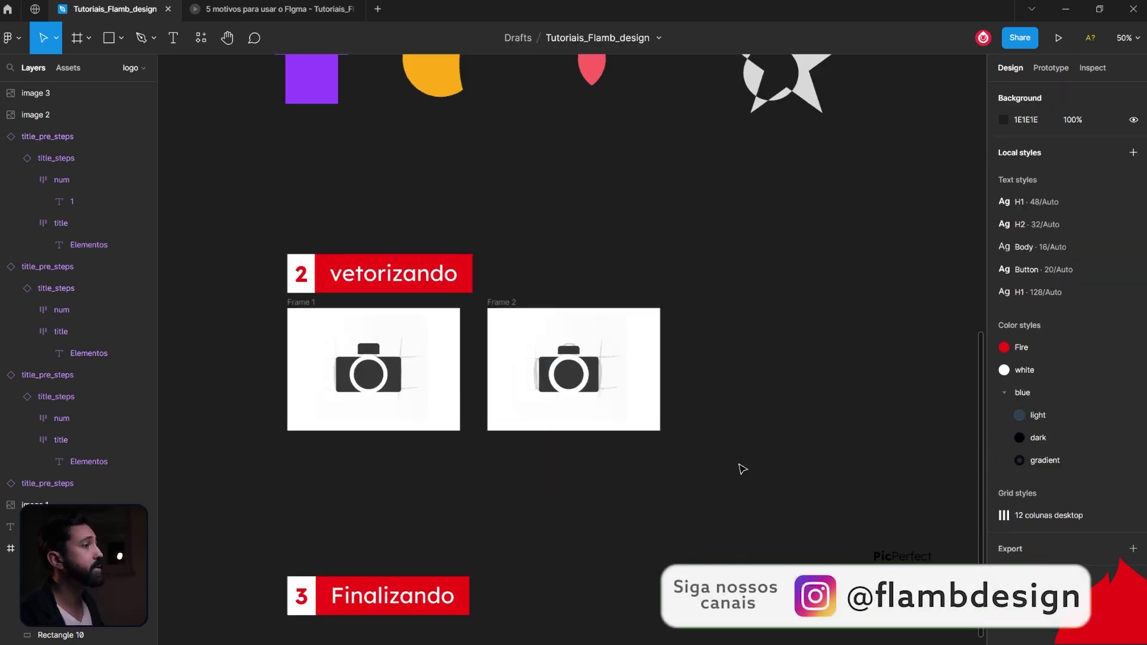
scroll(617, 436, "up", 2)
scroll(598, 412, "up", 2)
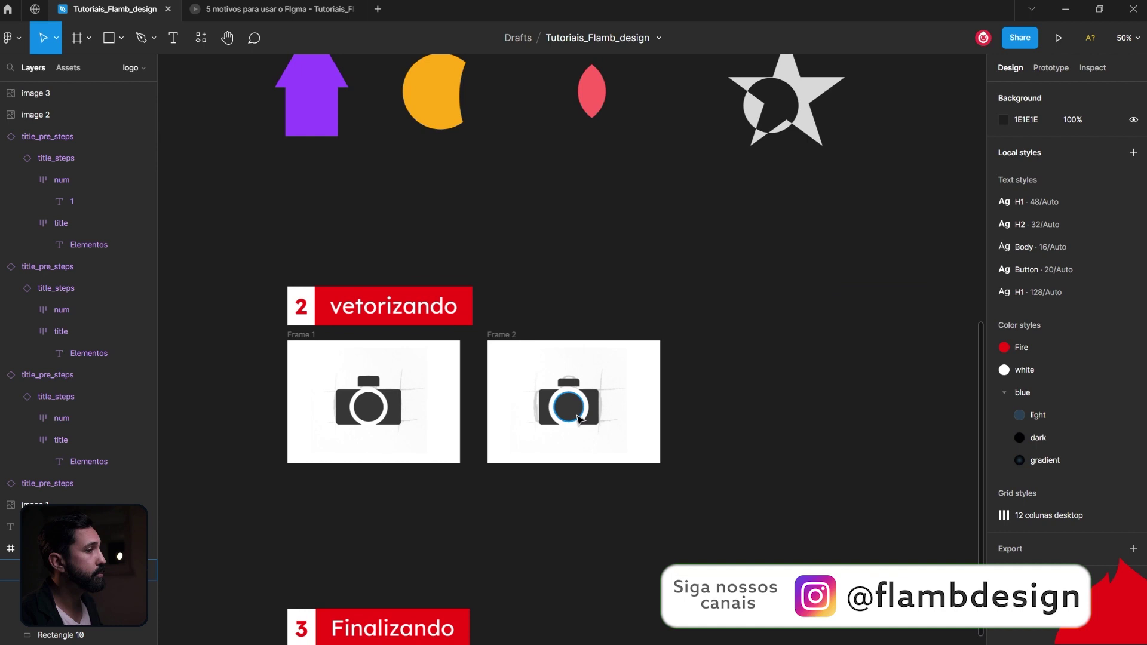
left_click(561, 362)
left_click_drag(493, 392, 647, 494)
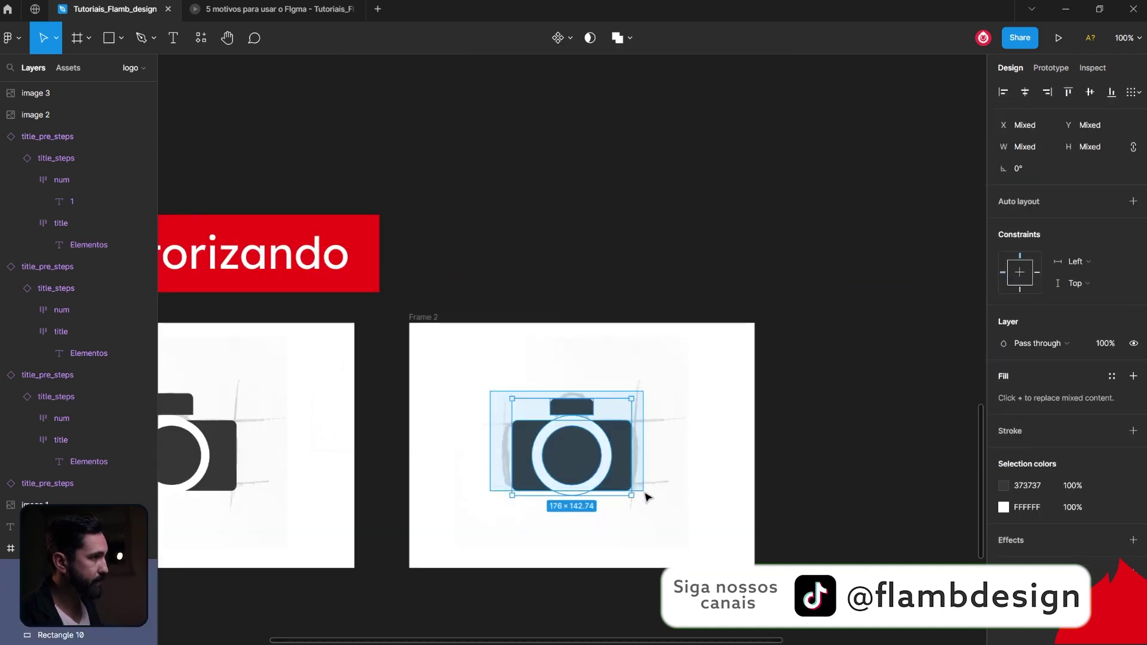
left_click_drag(575, 458, 700, 516)
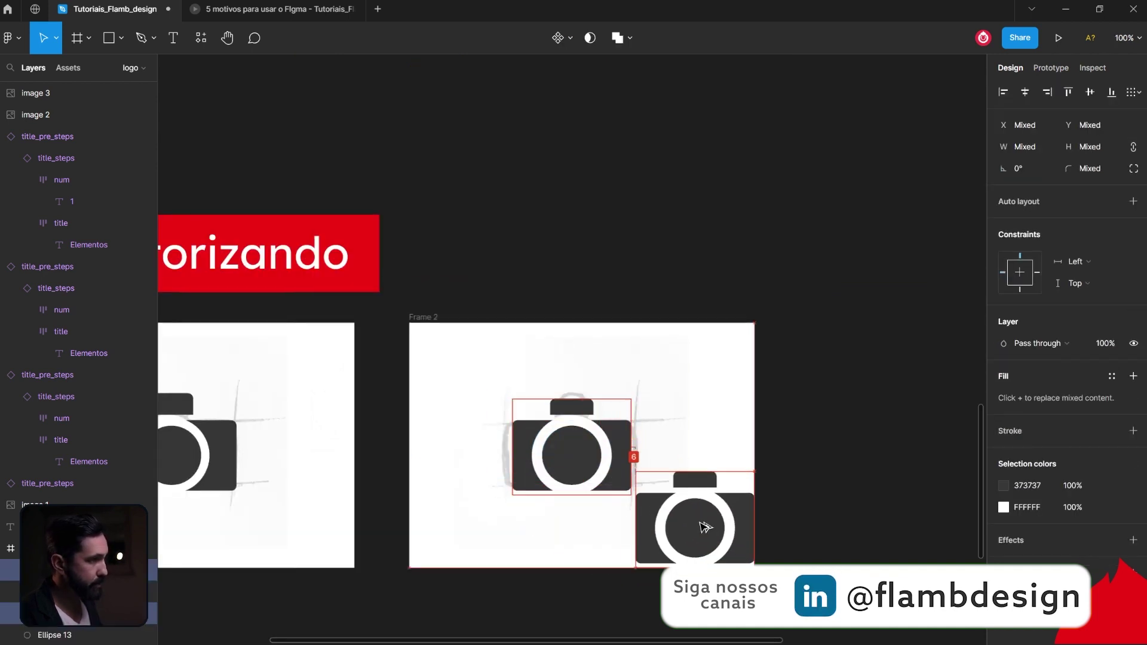
left_click_drag(753, 562, 710, 524)
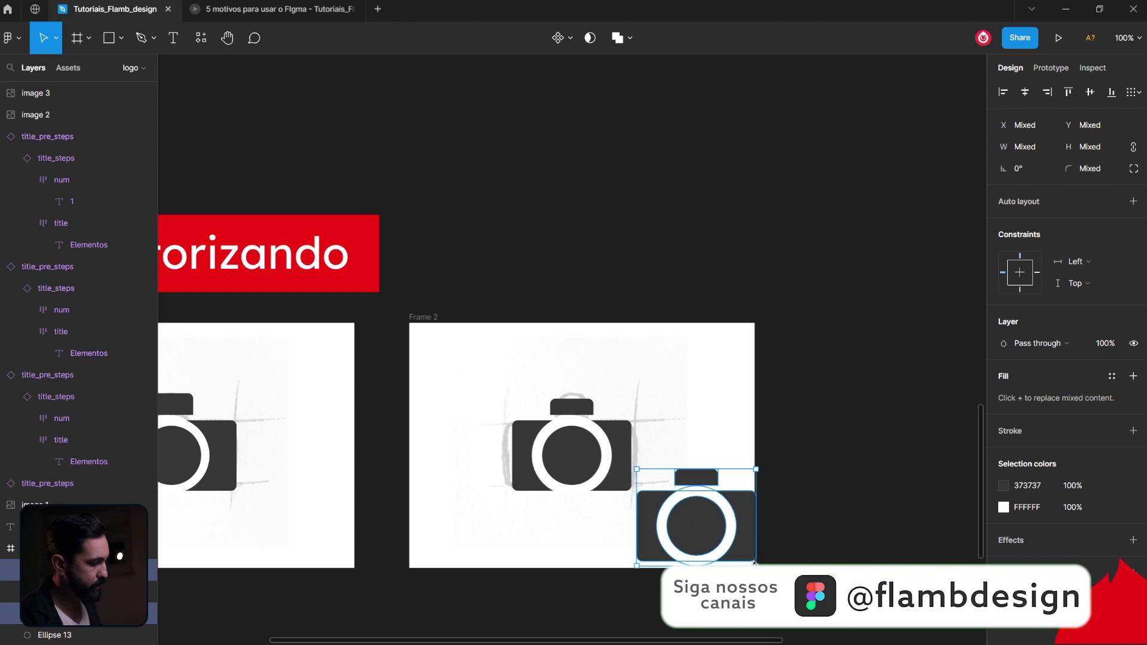
key("ctrl+z")
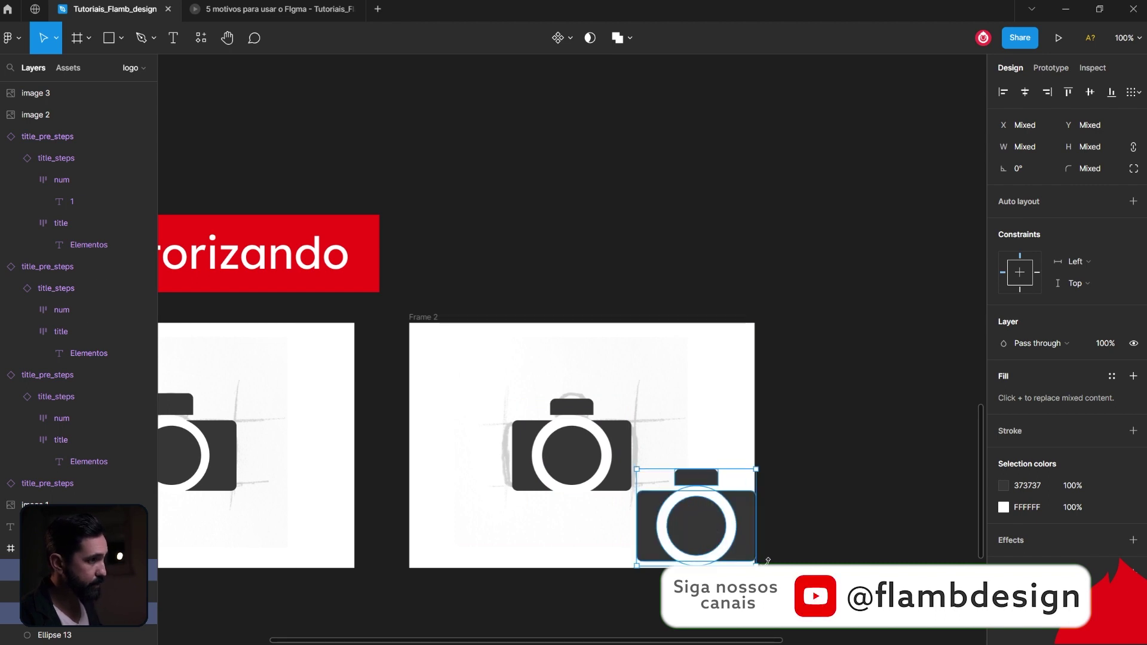
key("k")
mouse_move(755, 563)
left_mouse_down()
mouse_move(678, 499)
mouse_move(699, 533)
left_mouse_up()
left_click(787, 582)
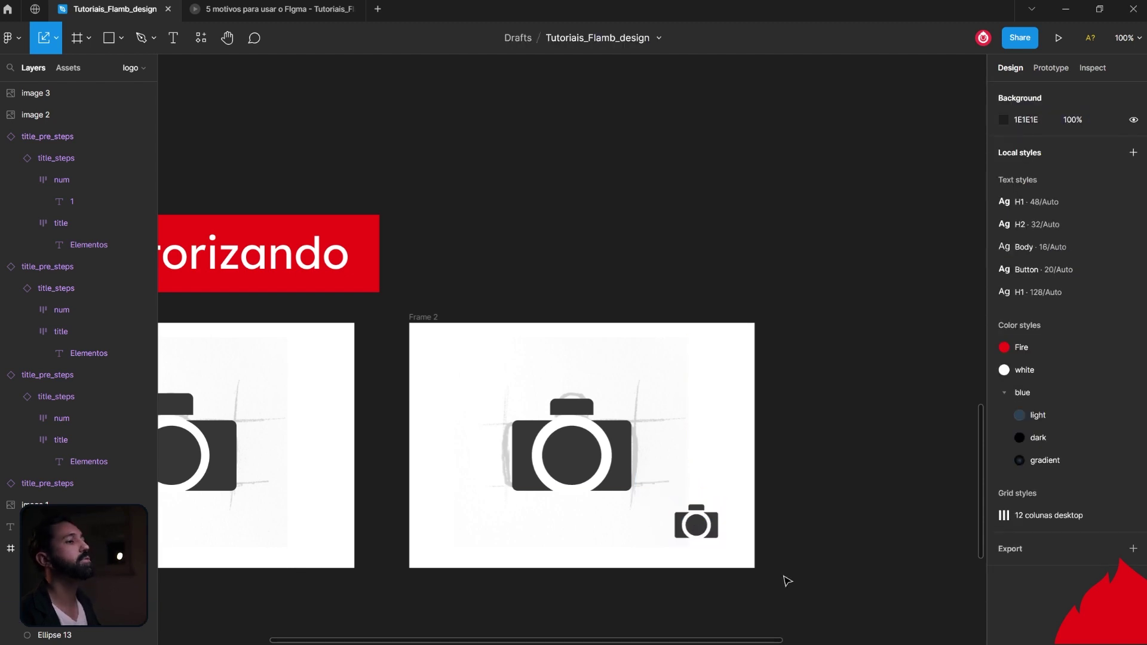
Shrink the small copy's lens ring to 38×38 and select all its parts.
scroll(658, 540, "up", 3)
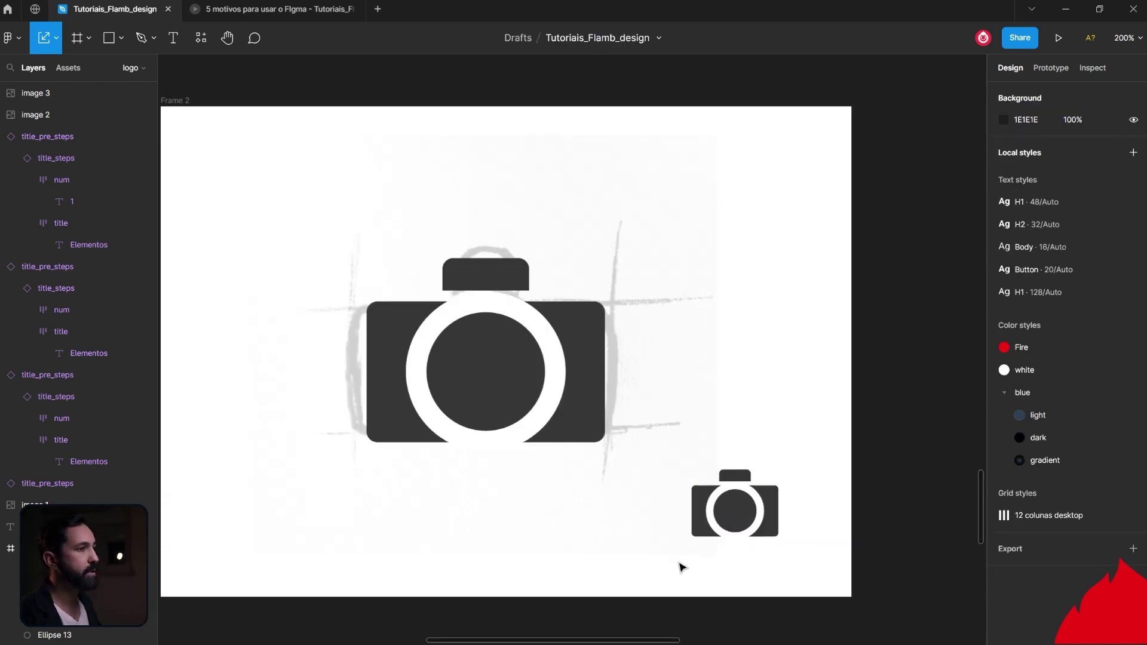
scroll(684, 558, "up", 1)
left_click(762, 530)
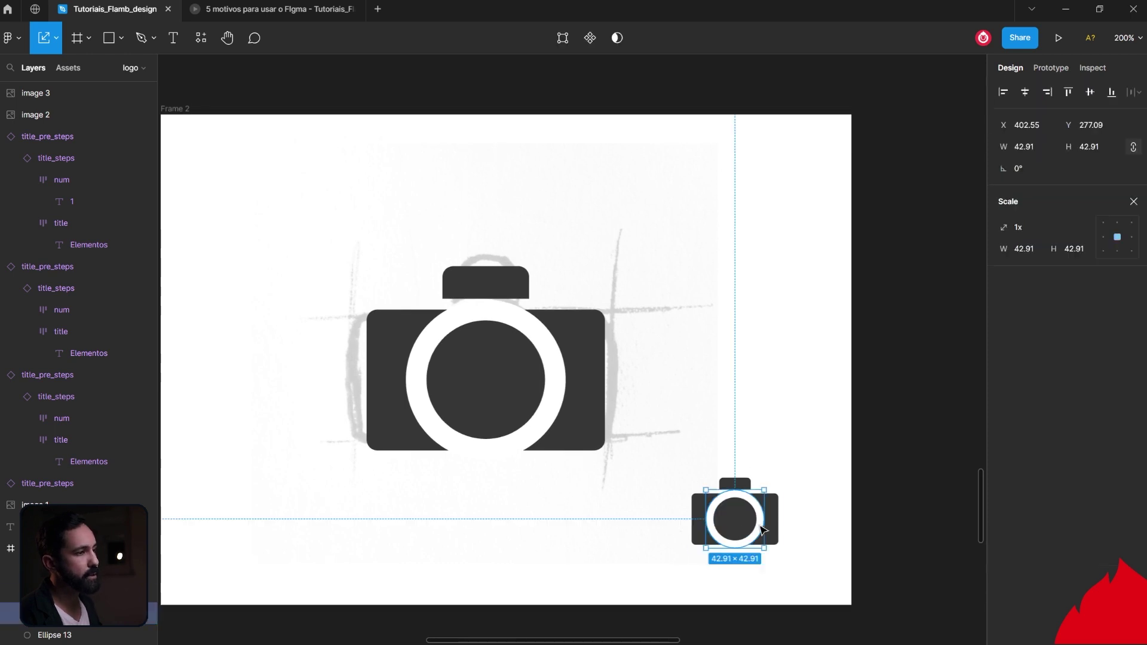
left_click_drag(765, 551, 758, 544)
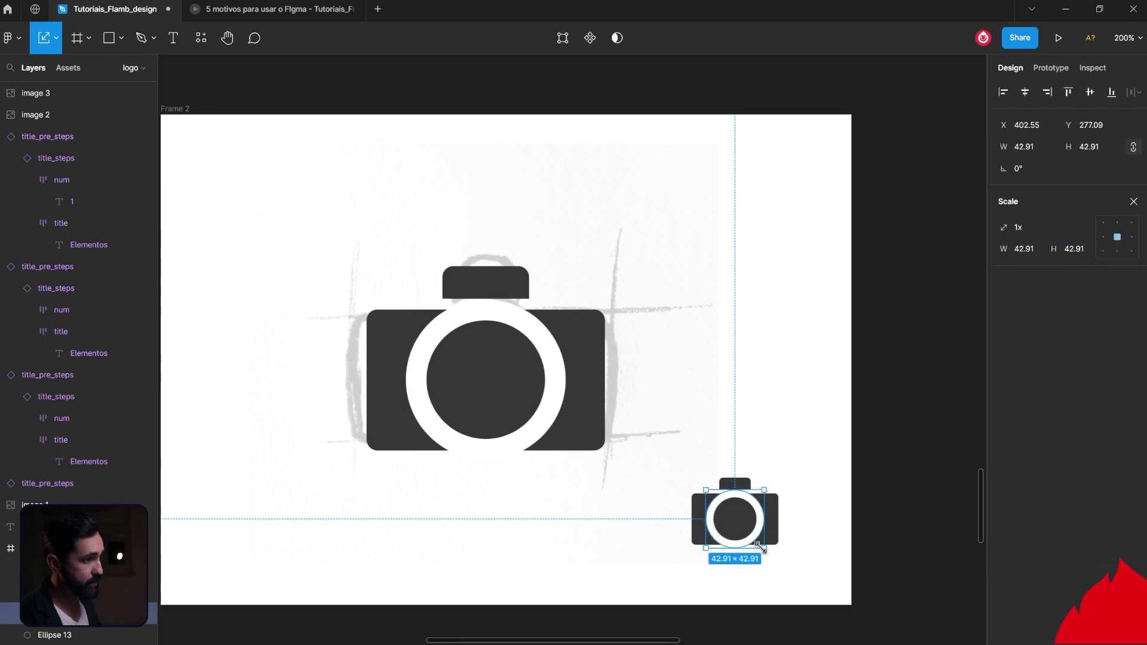
left_click(788, 512)
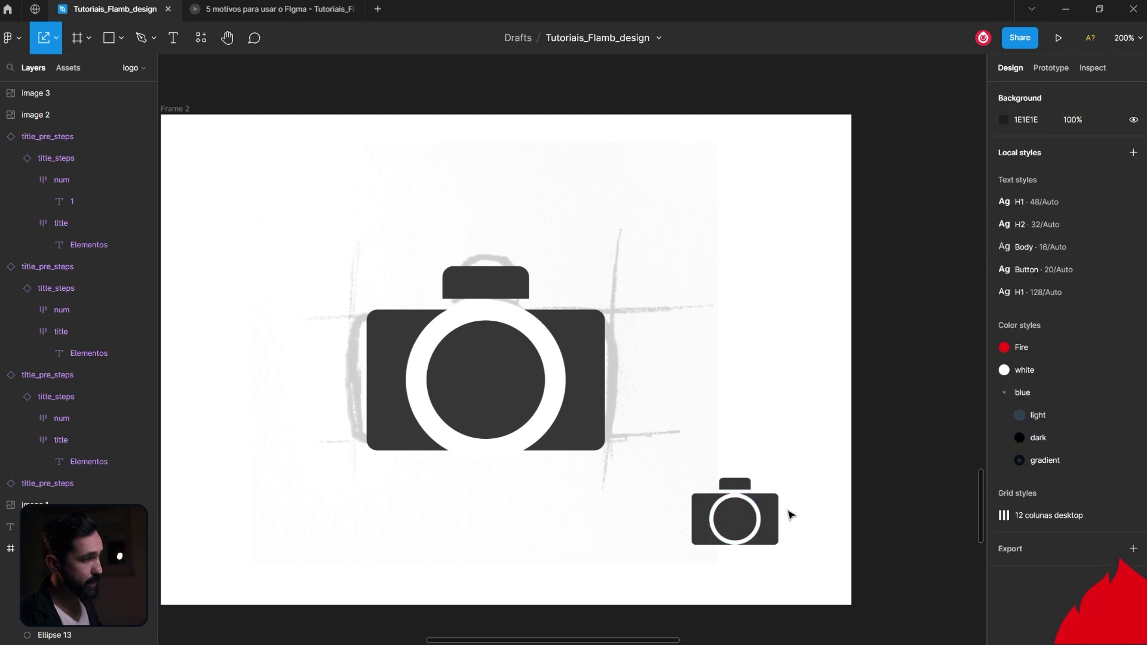
mouse_move(711, 448)
left_mouse_down()
mouse_move(777, 544)
mouse_move(723, 495)
left_mouse_up()
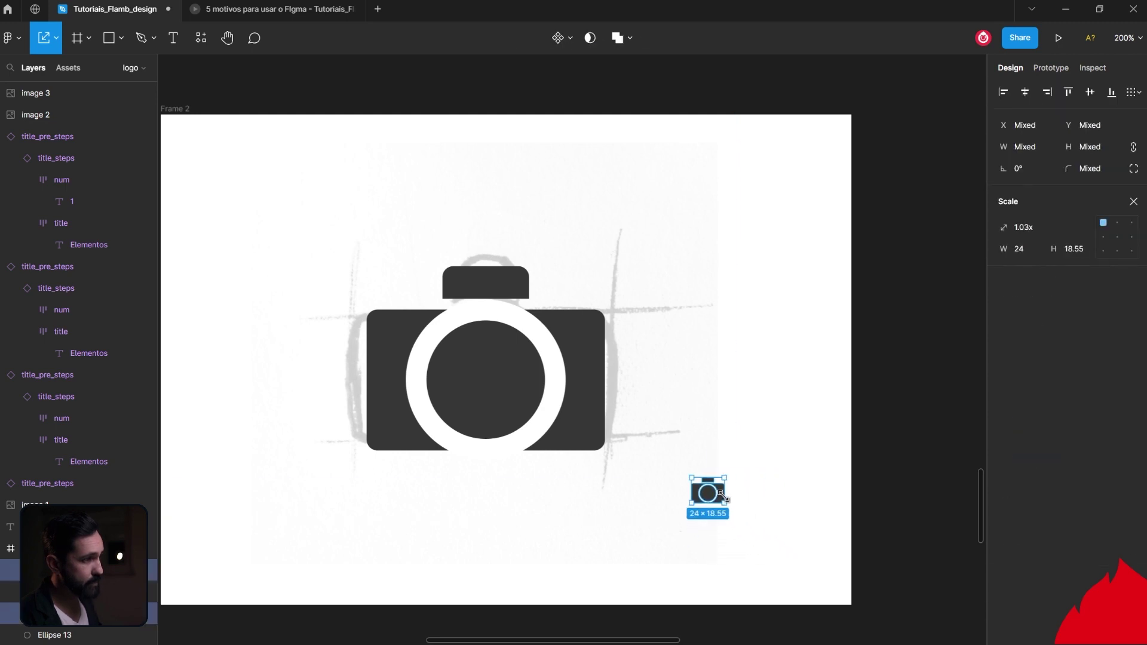
left_click(789, 531)
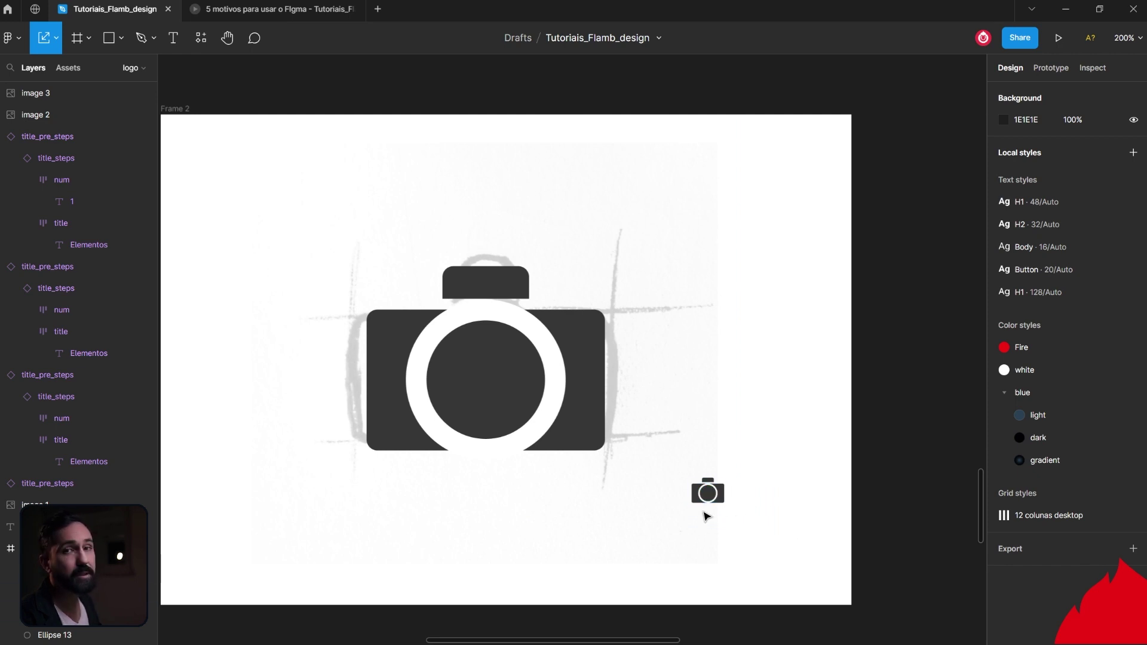
Judge the tiny icon, then delete it and reselect Frame 2.
scroll(705, 520, "up", 1)
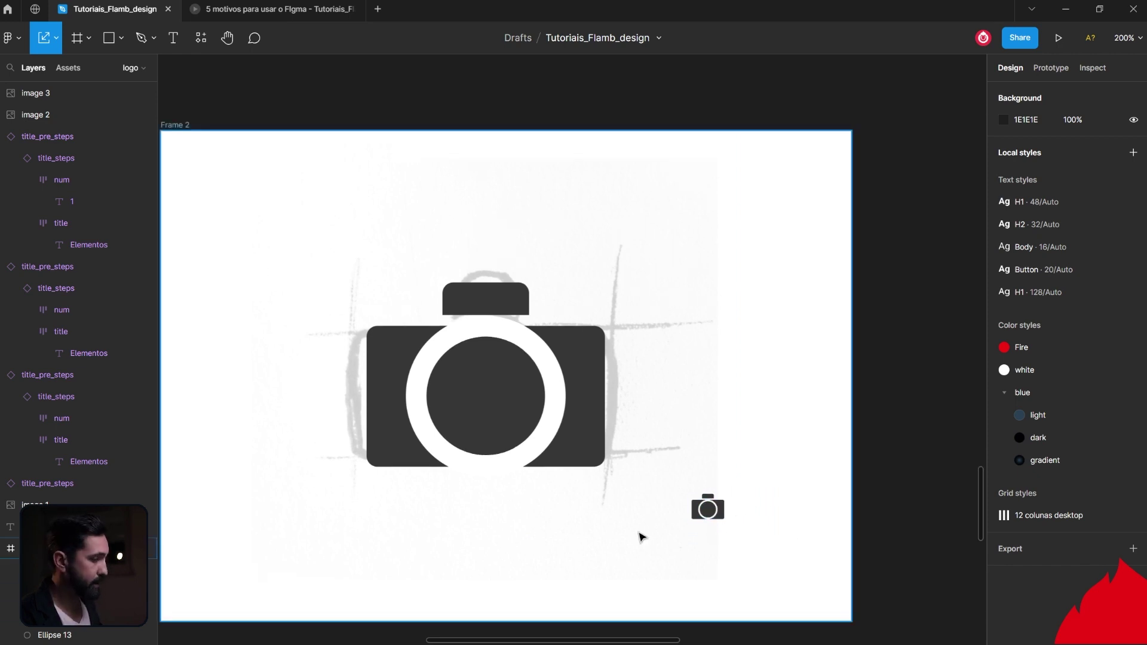
scroll(639, 538, "up", 1)
scroll(640, 538, "down", 5)
scroll(568, 536, "up", 1)
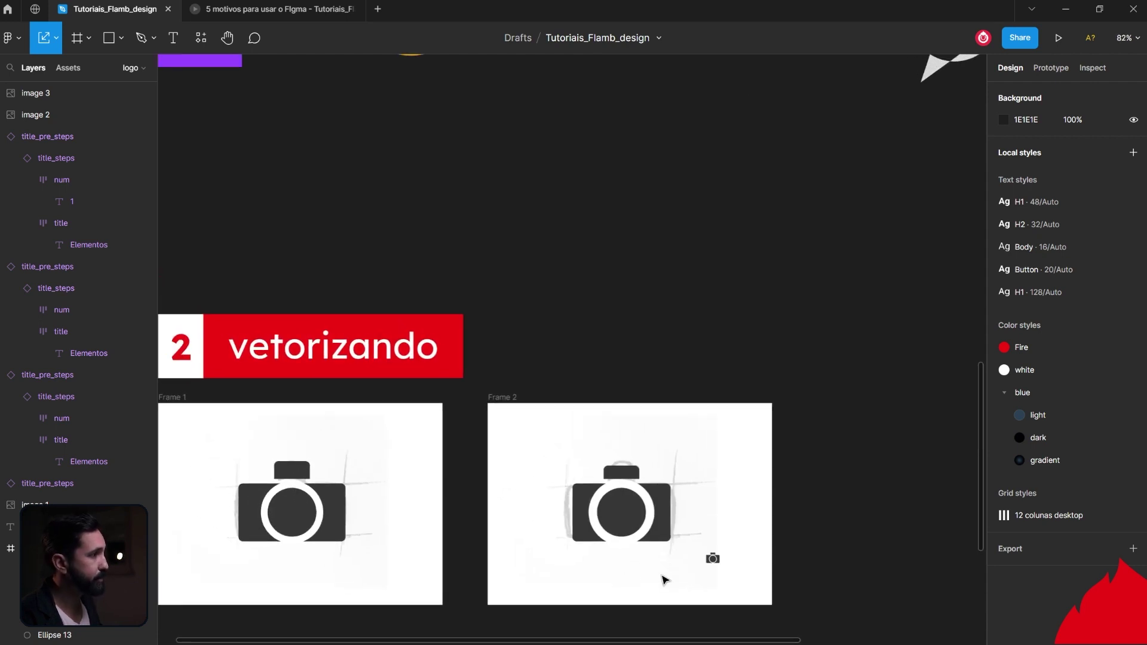
scroll(663, 580, "left", 4)
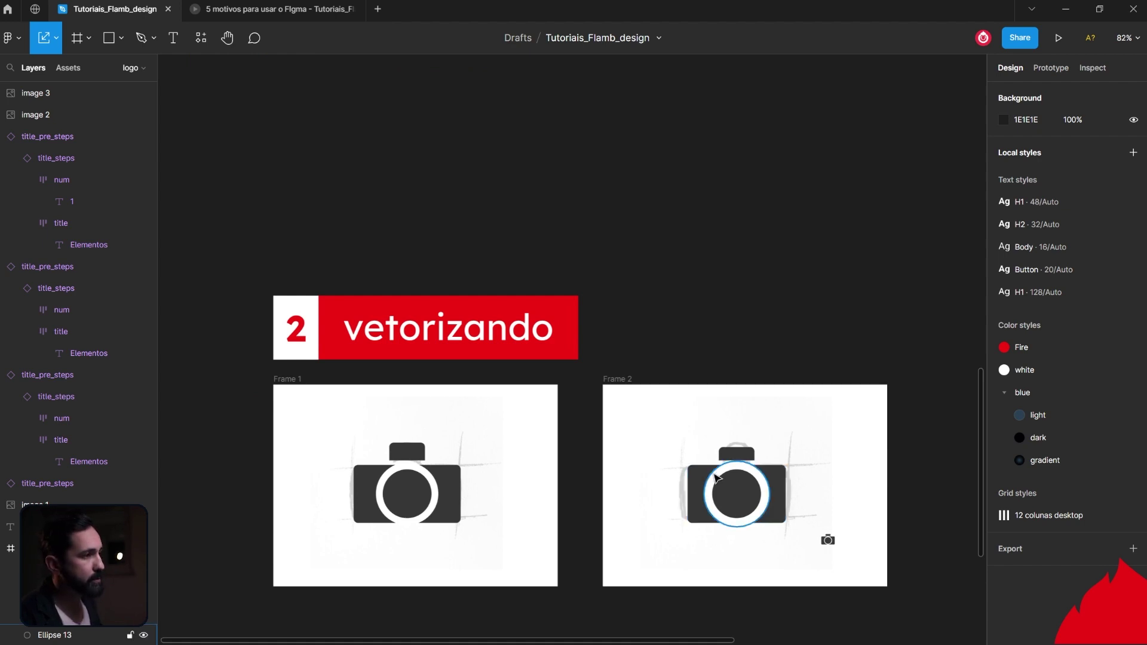
left_click(828, 539)
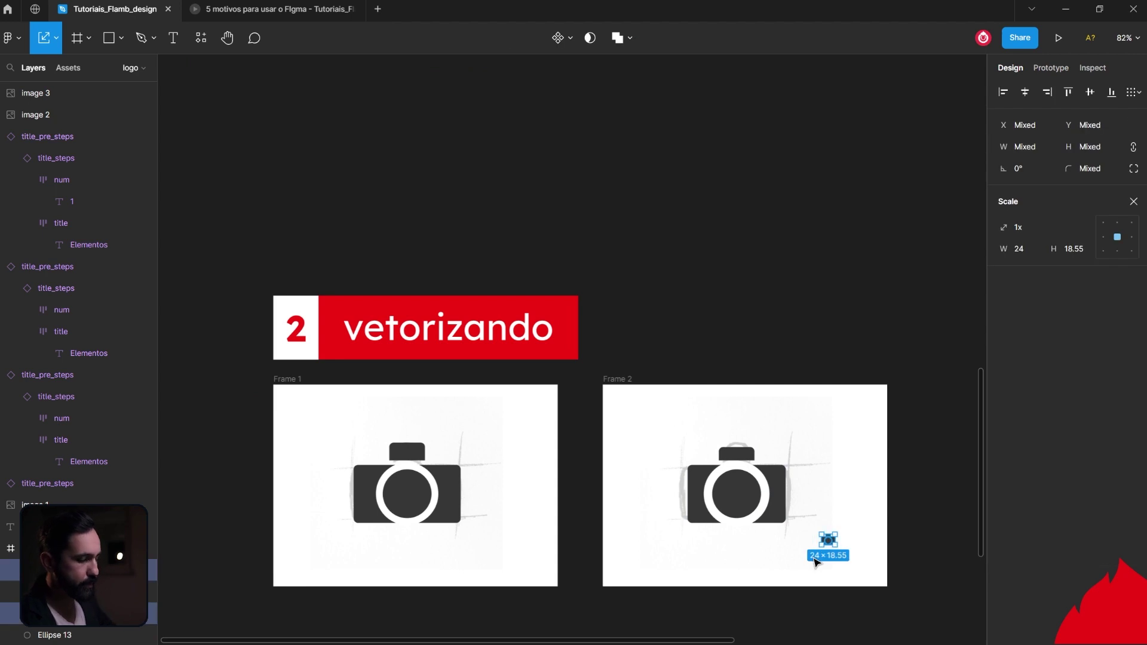
key("Delete")
scroll(800, 537, "up", 5)
left_click(354, 226)
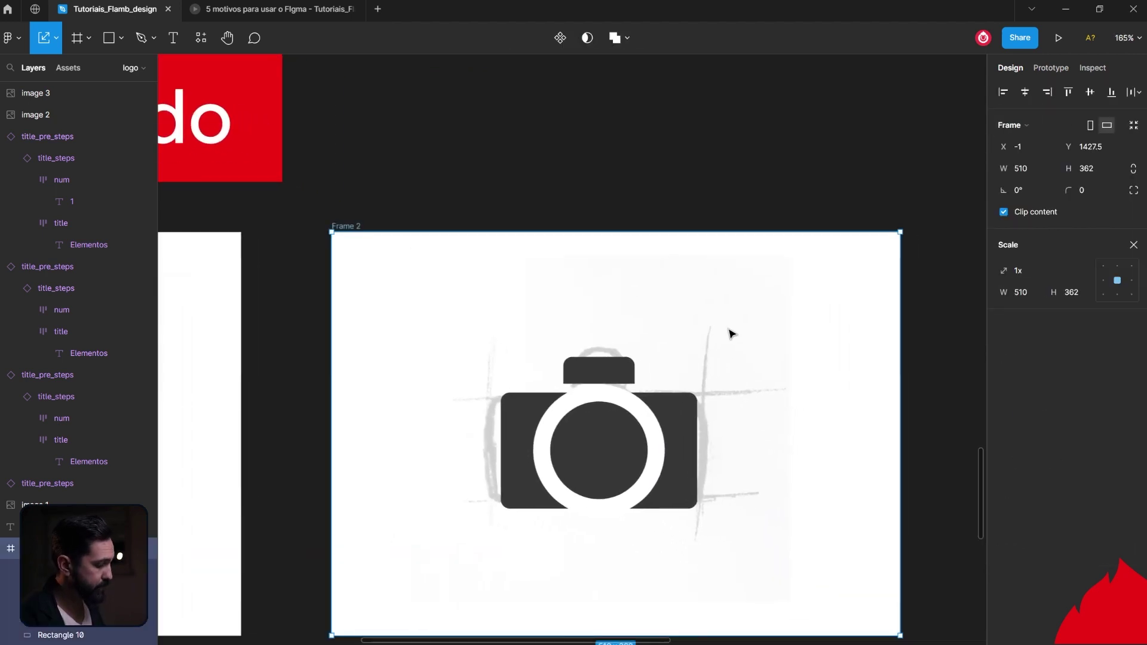
Show the layout grid and scale the white lens ring up to 119.5×119.5.
key("ctrl+shift+4")
scroll(597, 412, "up", 3)
left_click(638, 372)
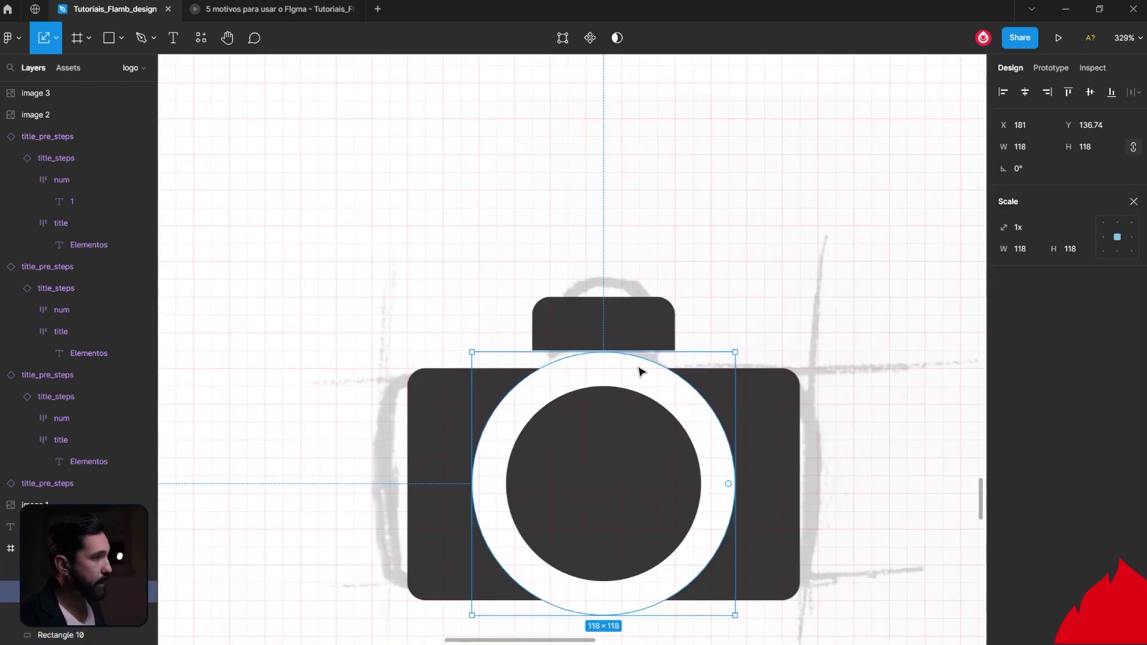
scroll(609, 374, "up", 3)
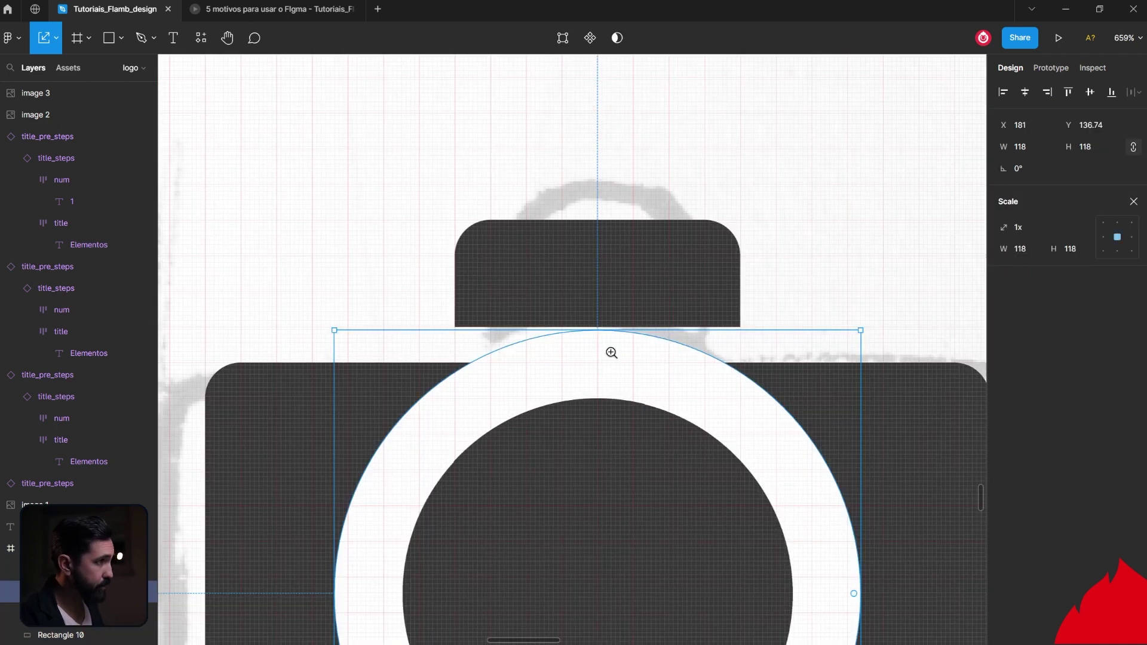
key("v")
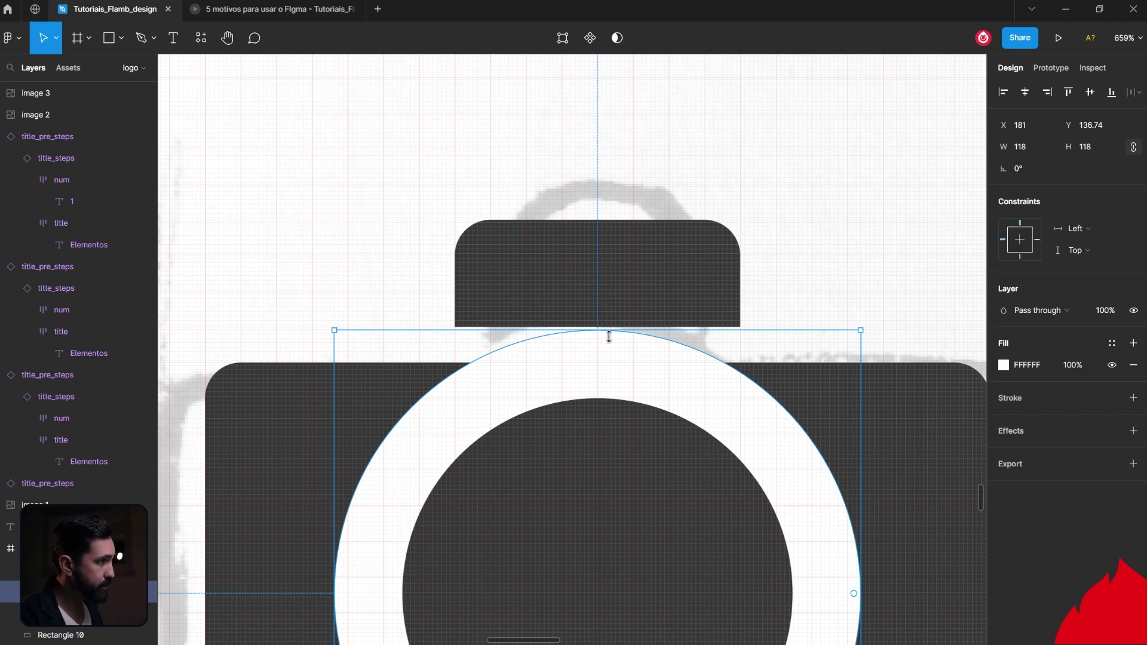
scroll(612, 342, "up", 3)
scroll(609, 336, "up", 3)
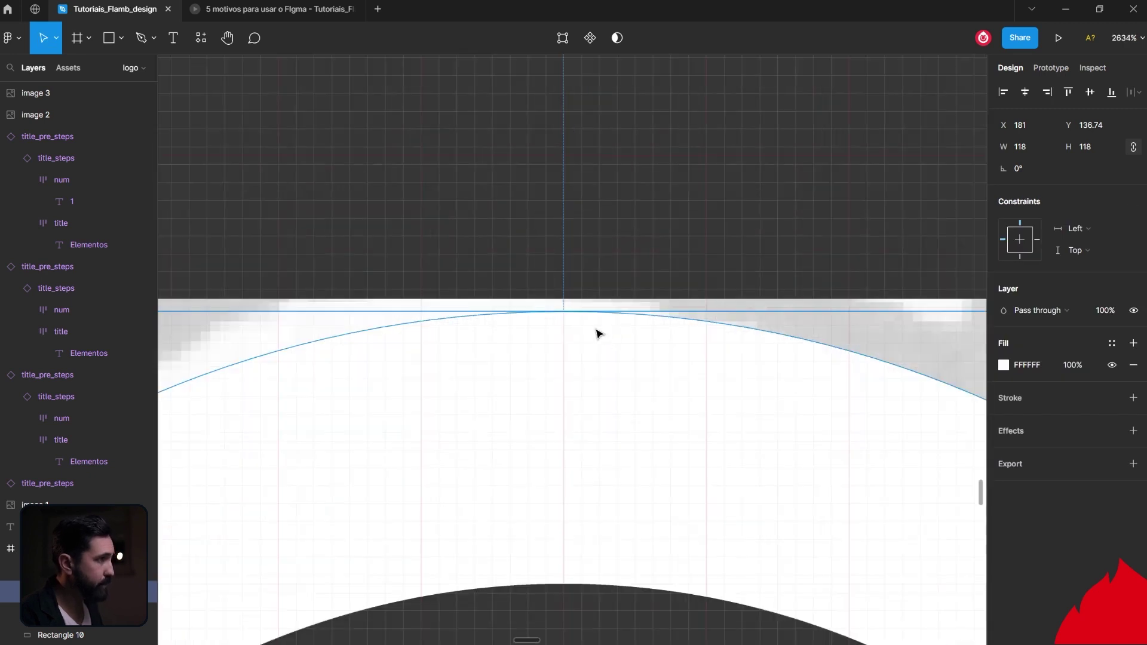
scroll(593, 313, "down", 5)
key("k")
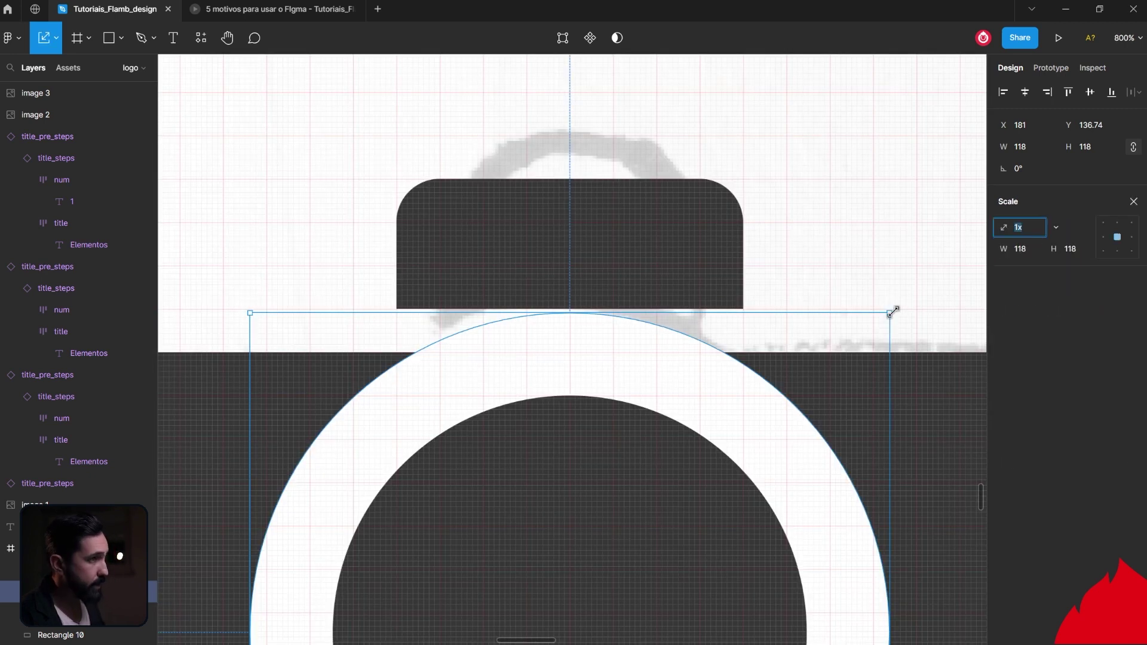
left_click_drag(891, 310, 893, 315)
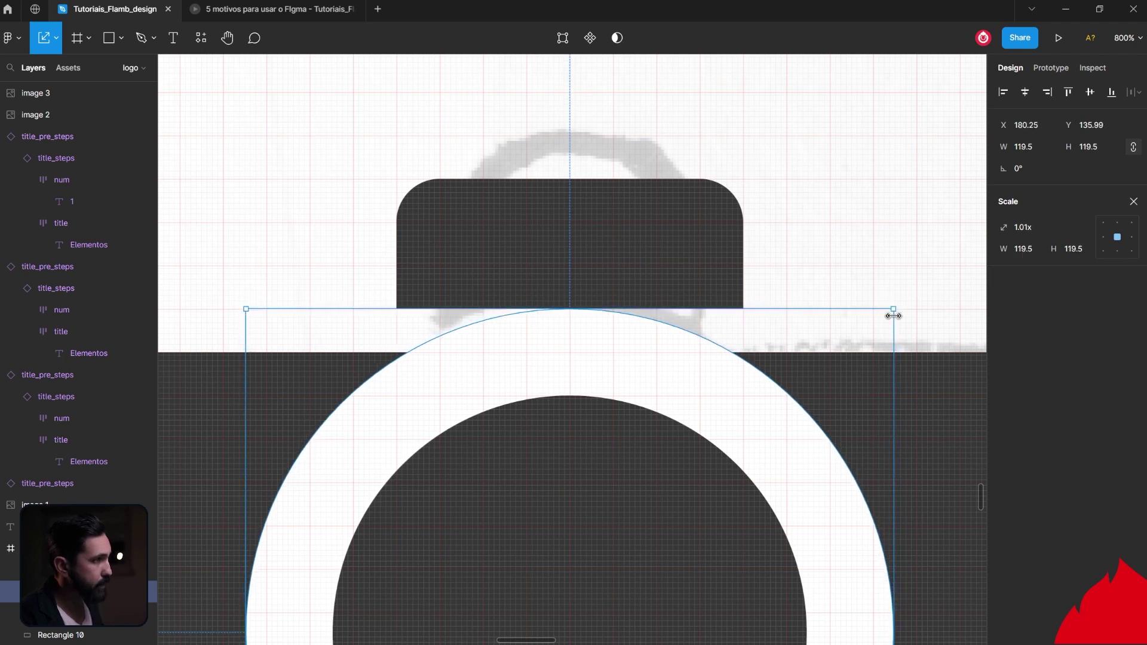
key("Escape")
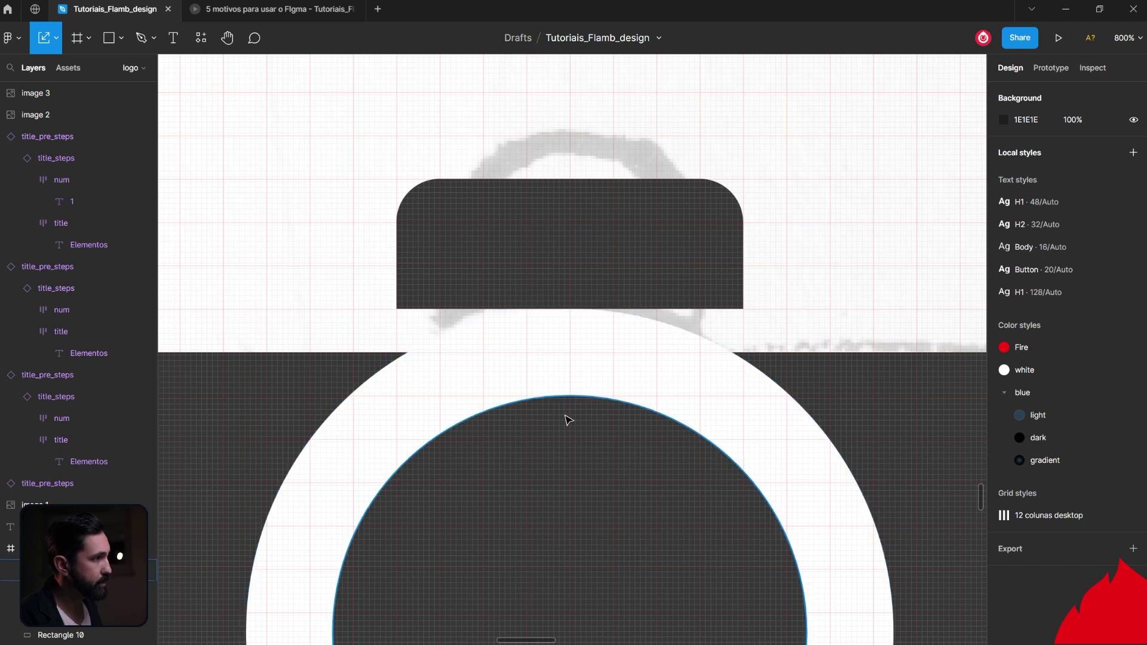
Try nudging the top bump upward, undo it, and zoom back in on Frame 2.
scroll(576, 392, "up", 3)
left_click(586, 435)
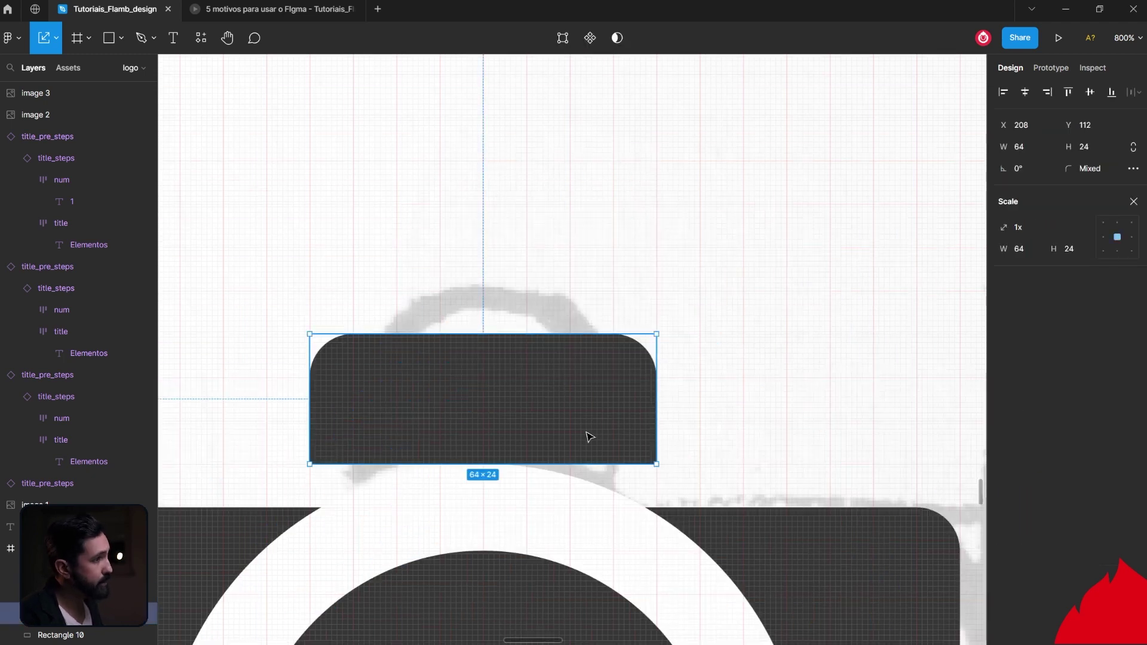
left_click_drag(591, 433, 597, 397)
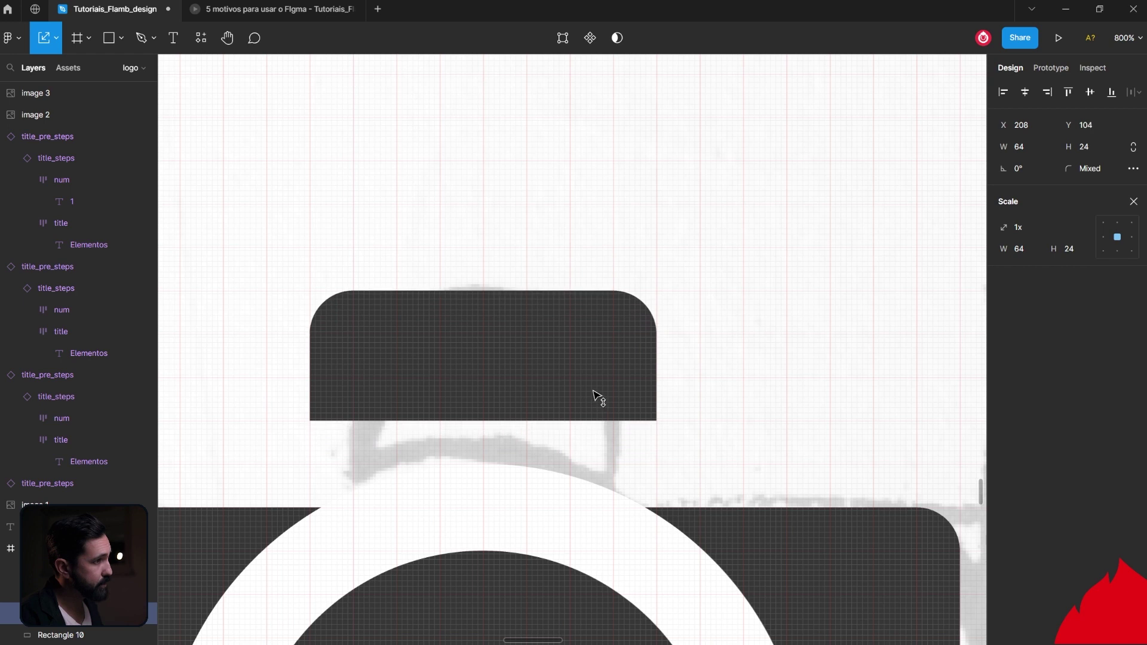
key("Escape")
key("shift+0")
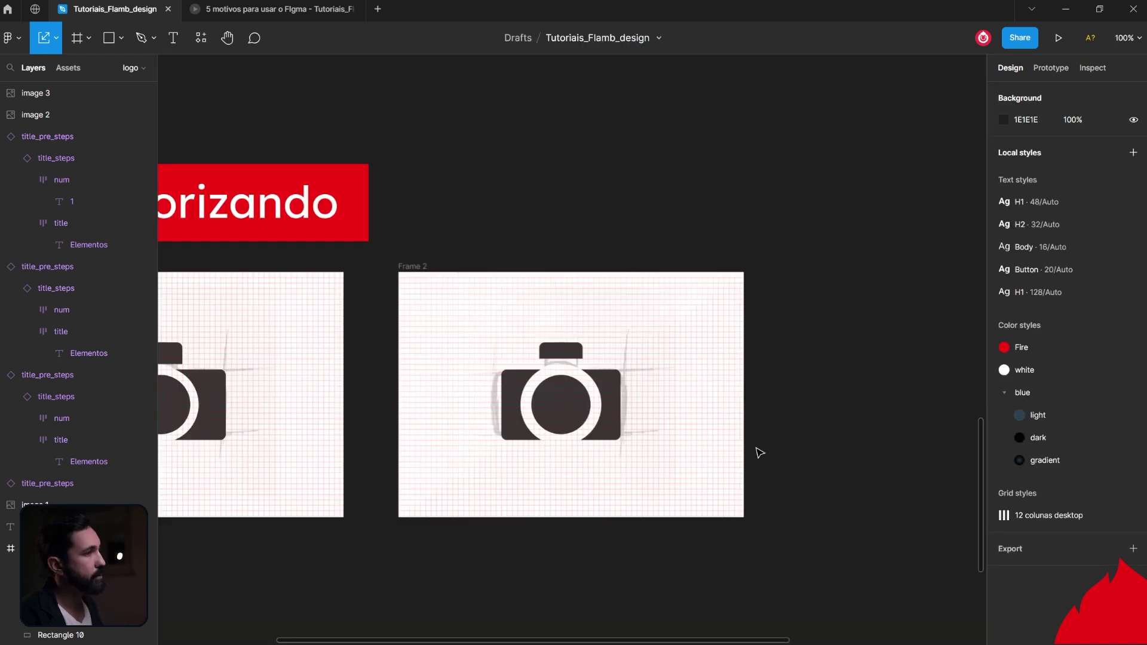
scroll(536, 340, "up", 5, "ctrl")
key("ctrl+z")
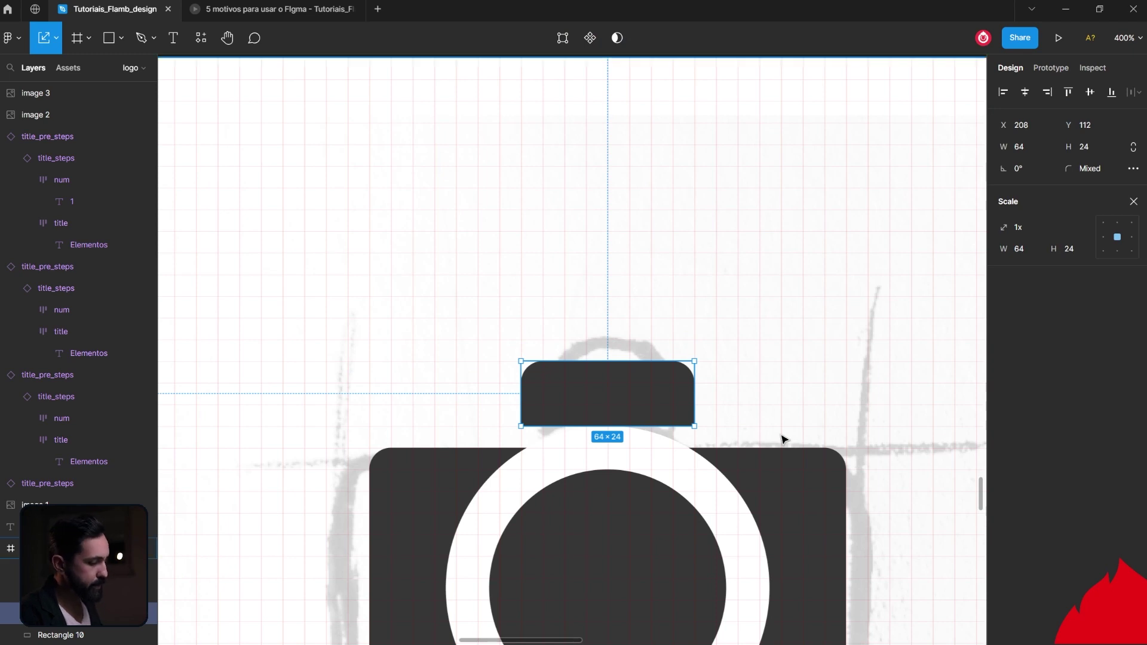
key("Escape")
key("shift+0")
key("ctrl+plus")
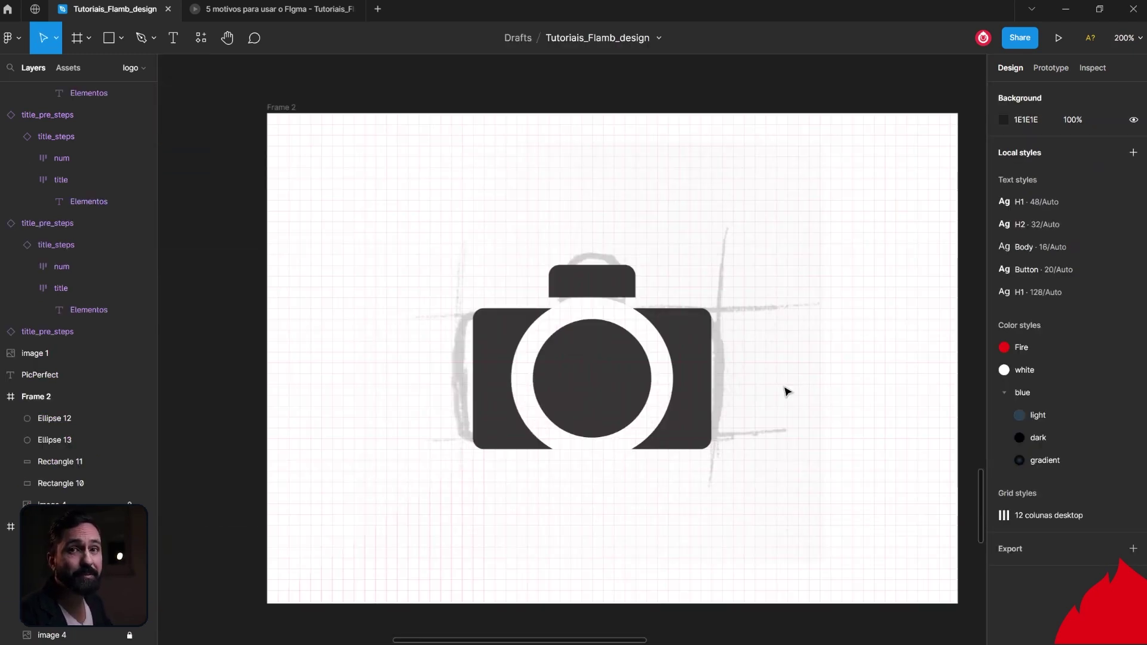
Pull the inner lens, lens ring and body apart to check the camera parts.
left_click_drag(603, 383, 587, 454)
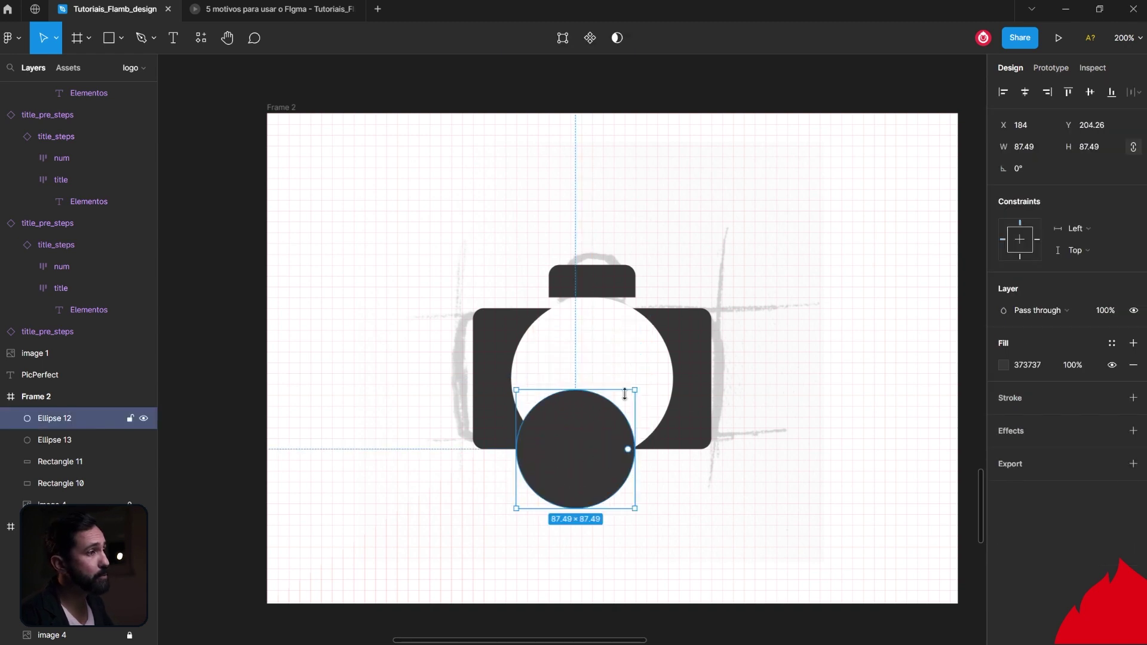
left_click(642, 375)
left_click_drag(645, 373, 867, 332)
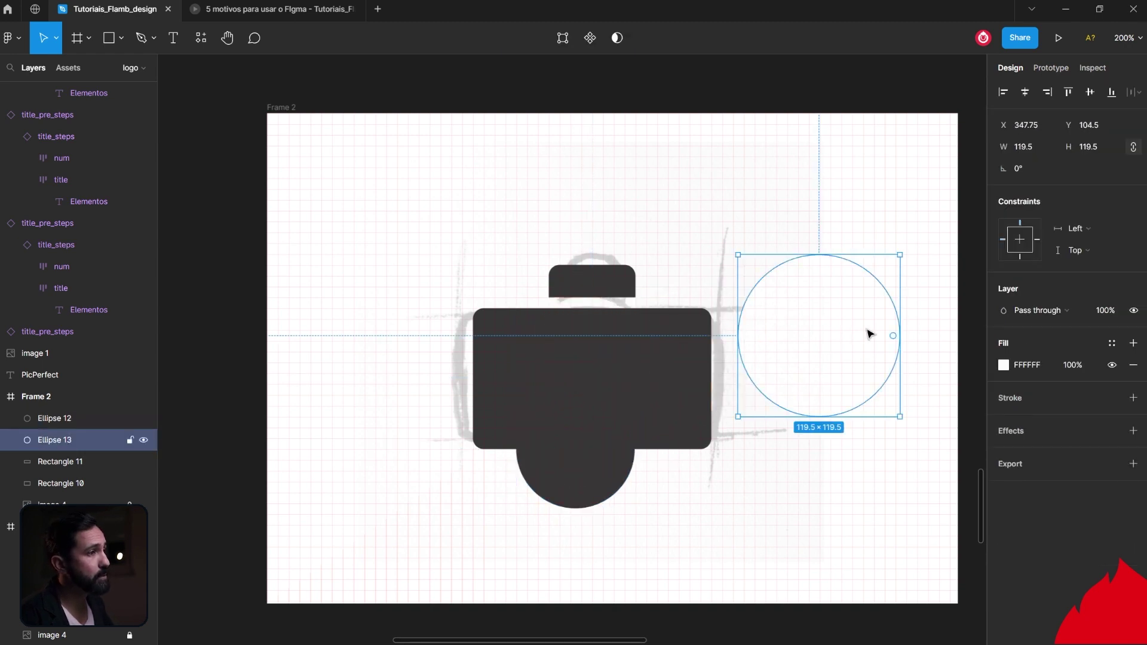
left_click_drag(669, 385, 680, 483)
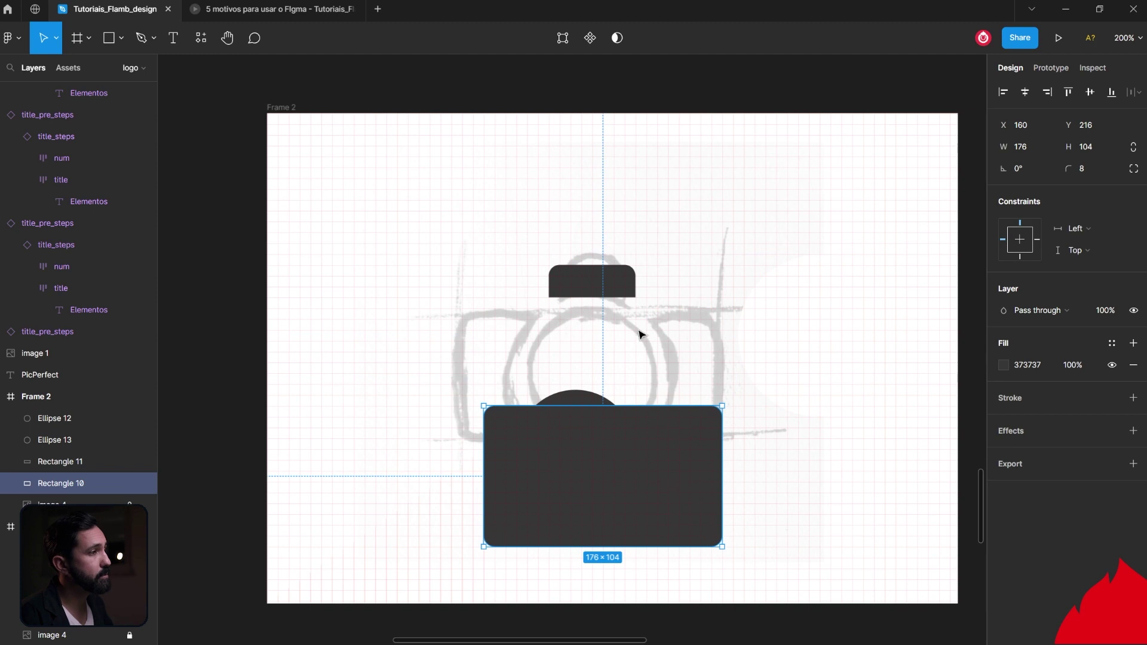
left_click(621, 297)
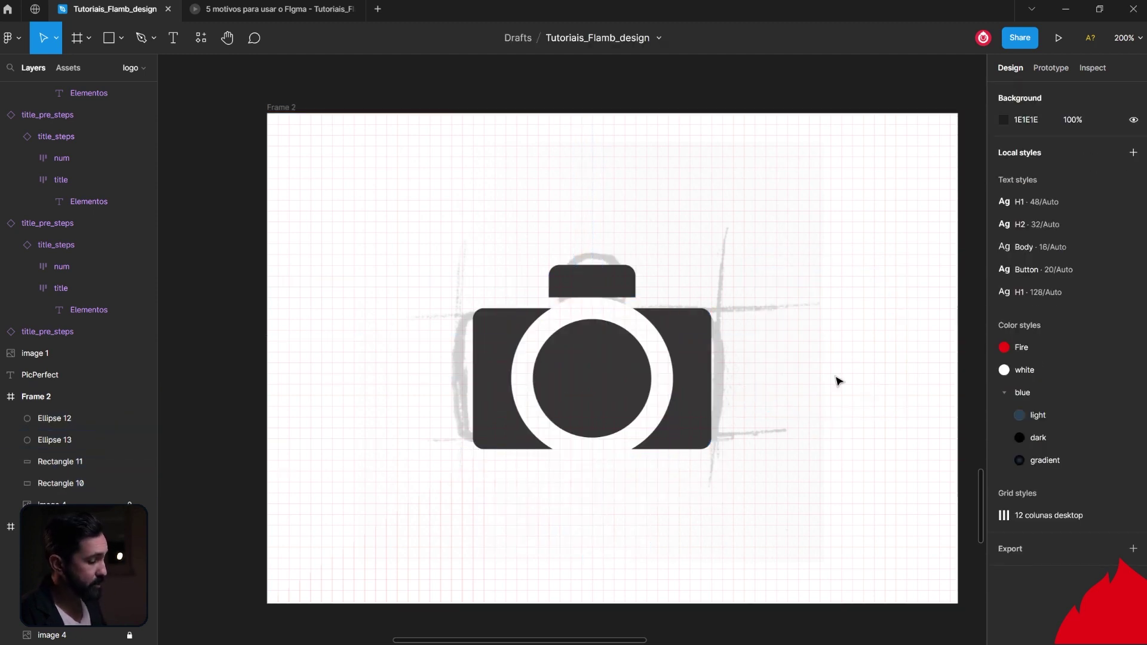
Hide the layout grid and the pencil sketch image 4.
key("shift+g")
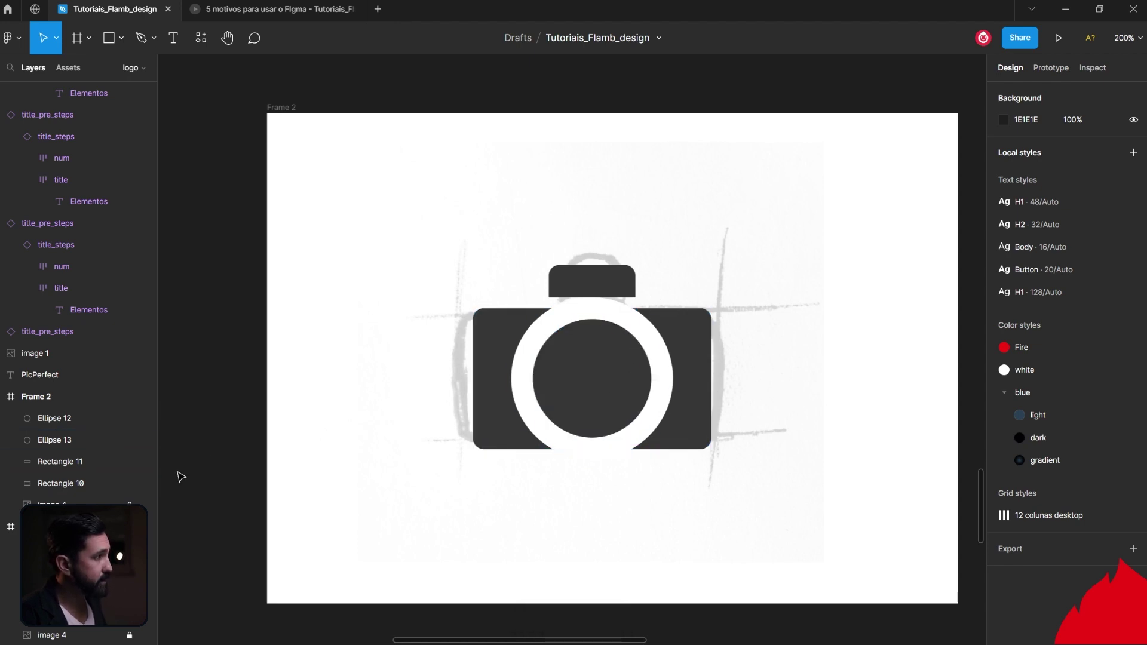
left_click(143, 505)
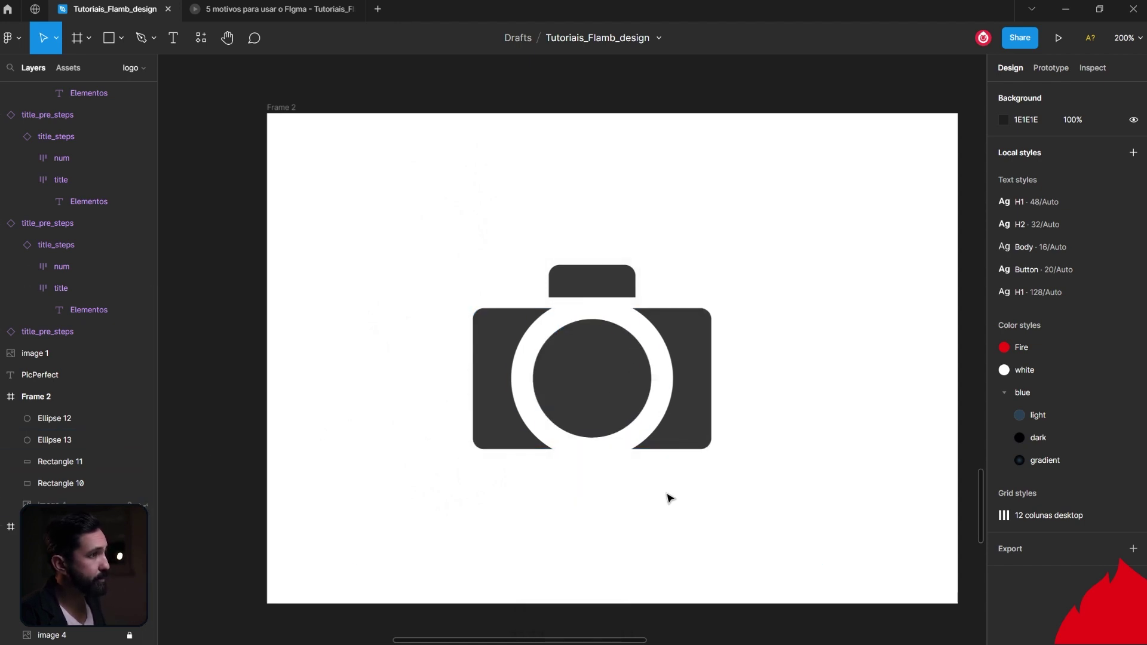
scroll(679, 503, "up", 1)
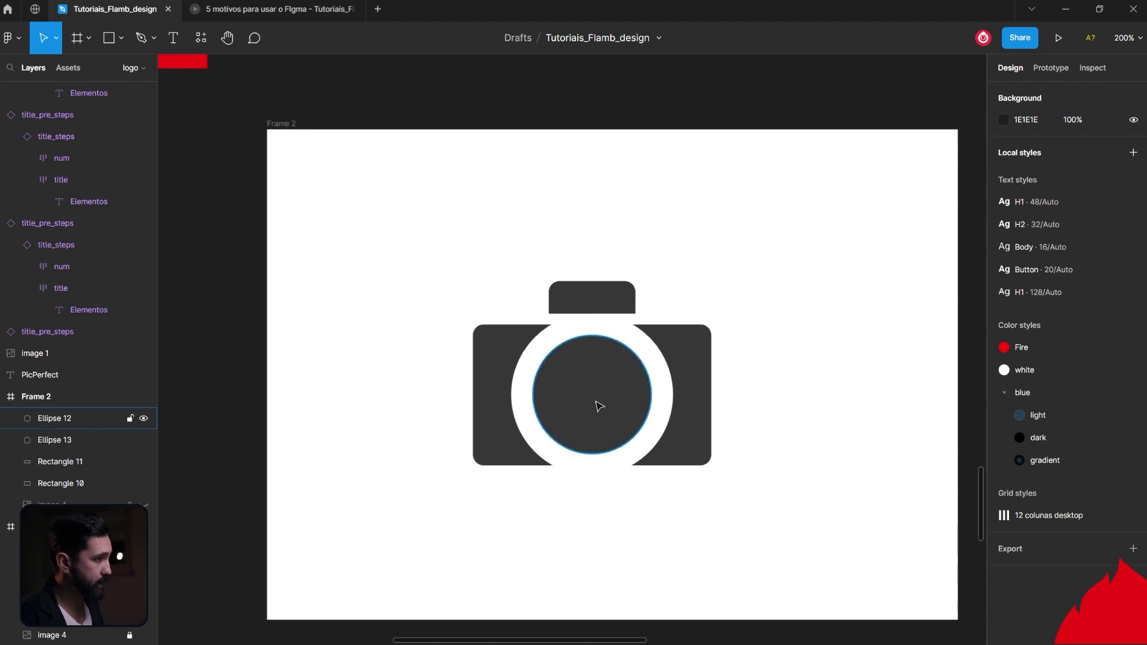
Zoom in on the camera and test moving the white ring, then undo.
key("plus")
left_click_drag(597, 482, 759, 560)
left_click(750, 446)
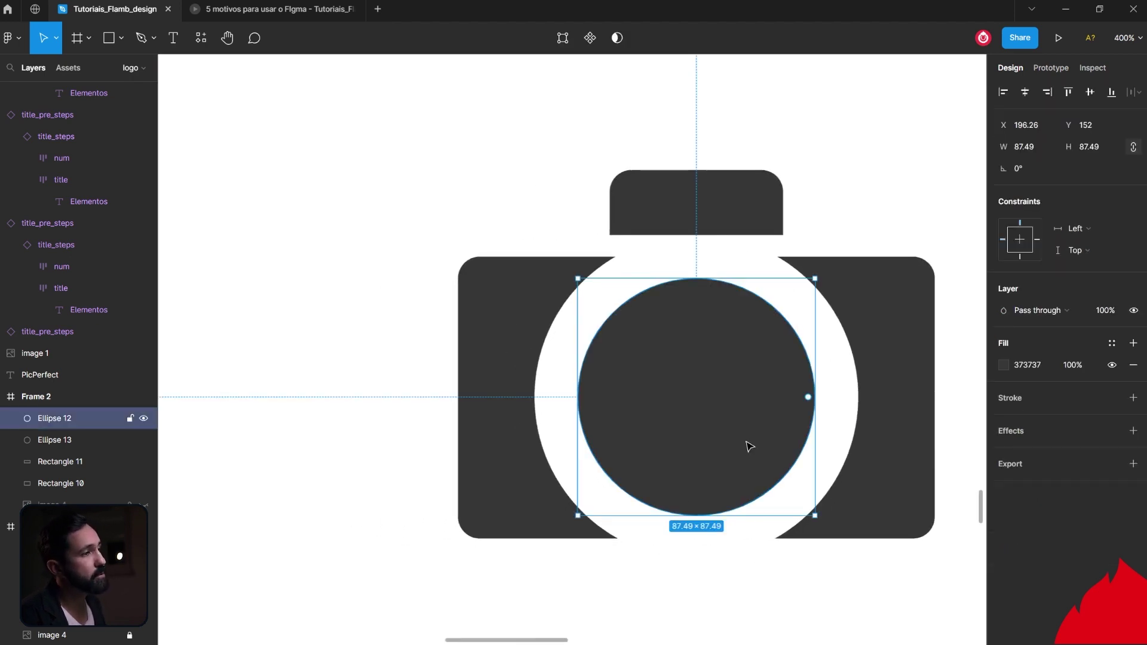
left_click(731, 209)
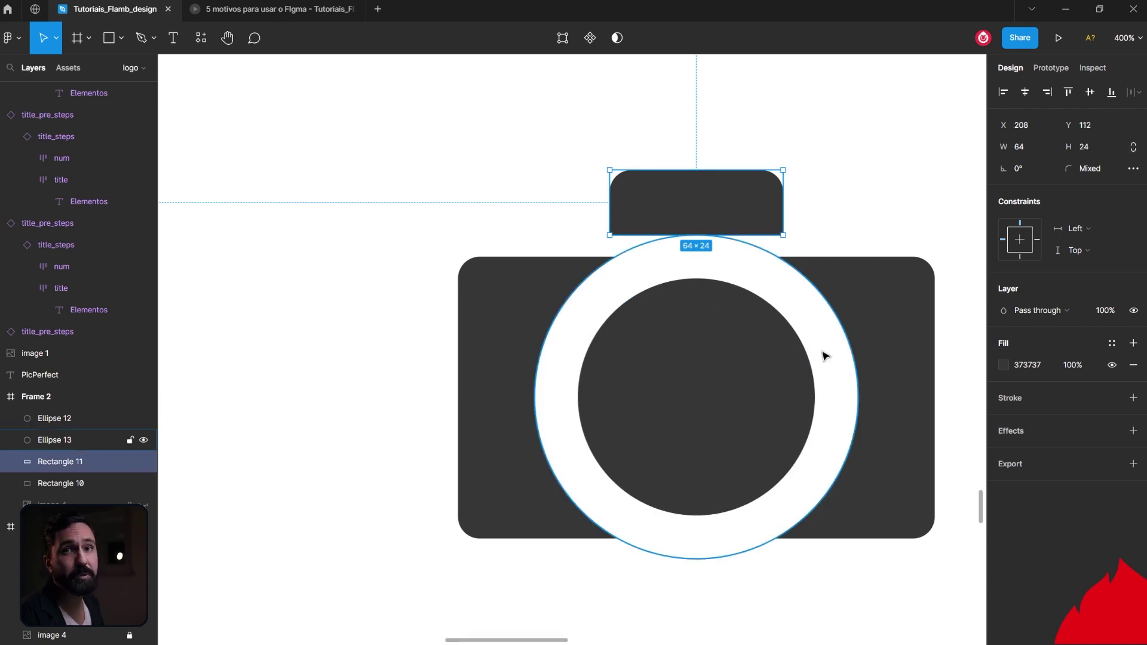
left_click_drag(825, 335, 650, 347)
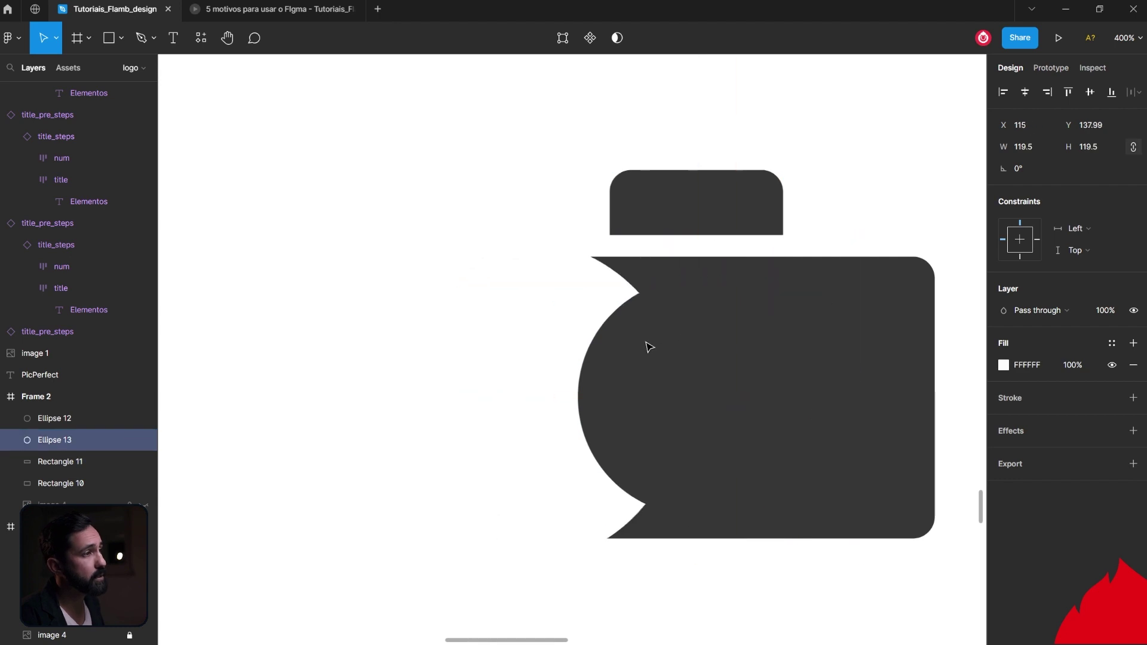
key("ctrl+z")
key("Escape")
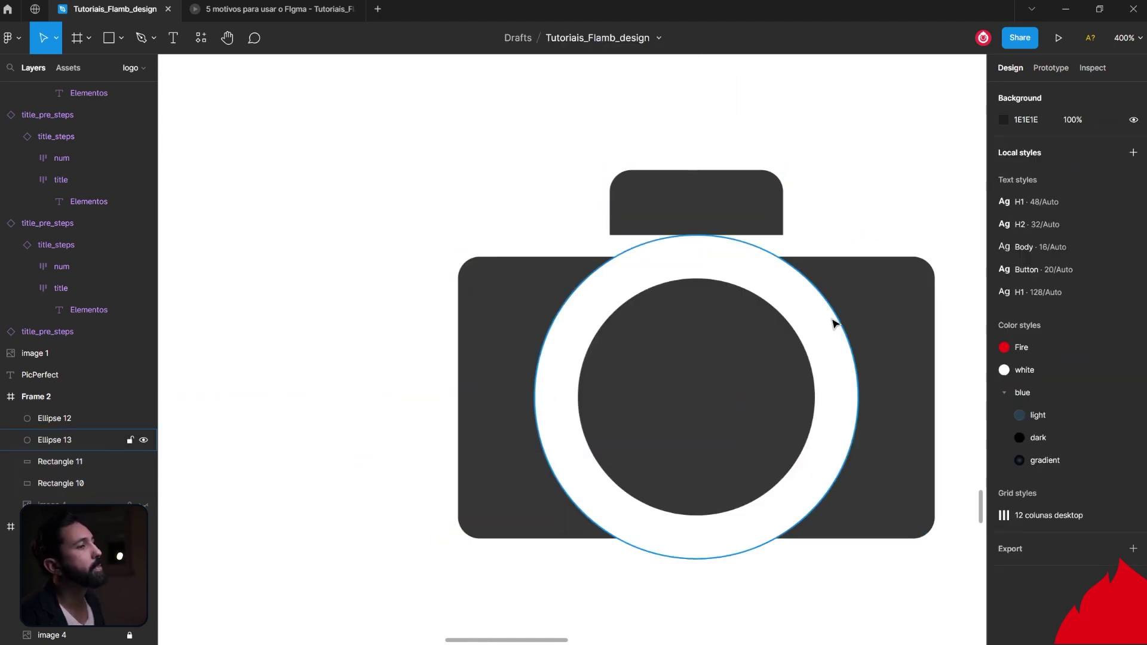
Fill the white lens ring (Ellipse 13) with red FF1C1C.
left_click(834, 333)
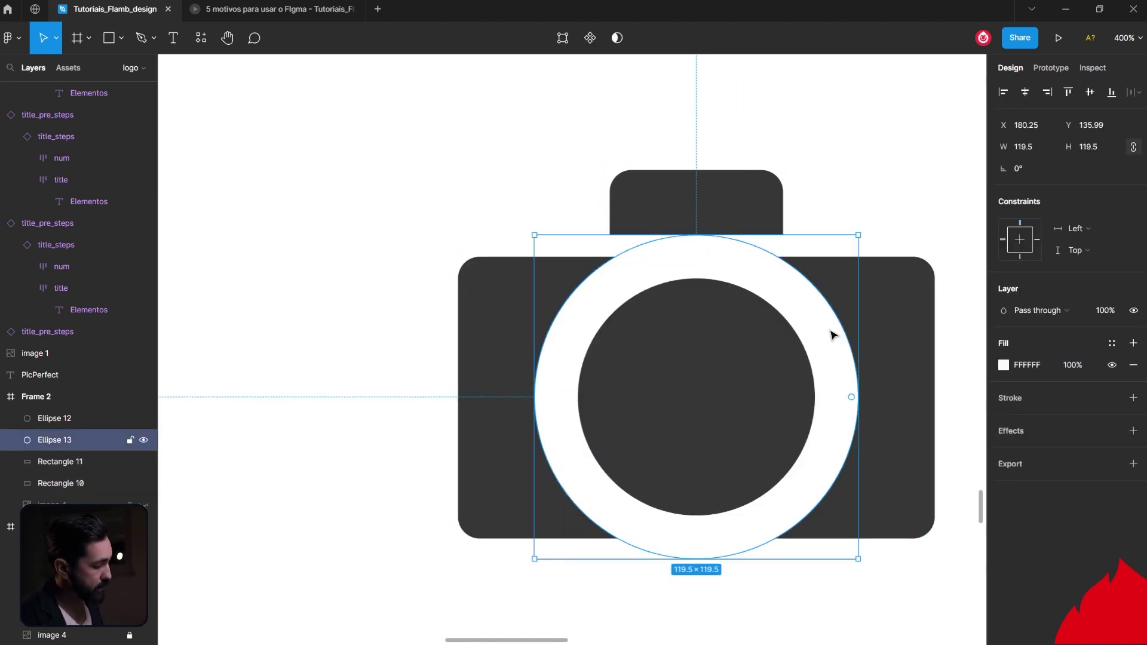
left_click(1004, 365)
mouse_move(967, 380)
left_mouse_down()
mouse_move(931, 364)
mouse_move(969, 306)
left_mouse_up()
left_click(837, 256)
left_click(805, 289)
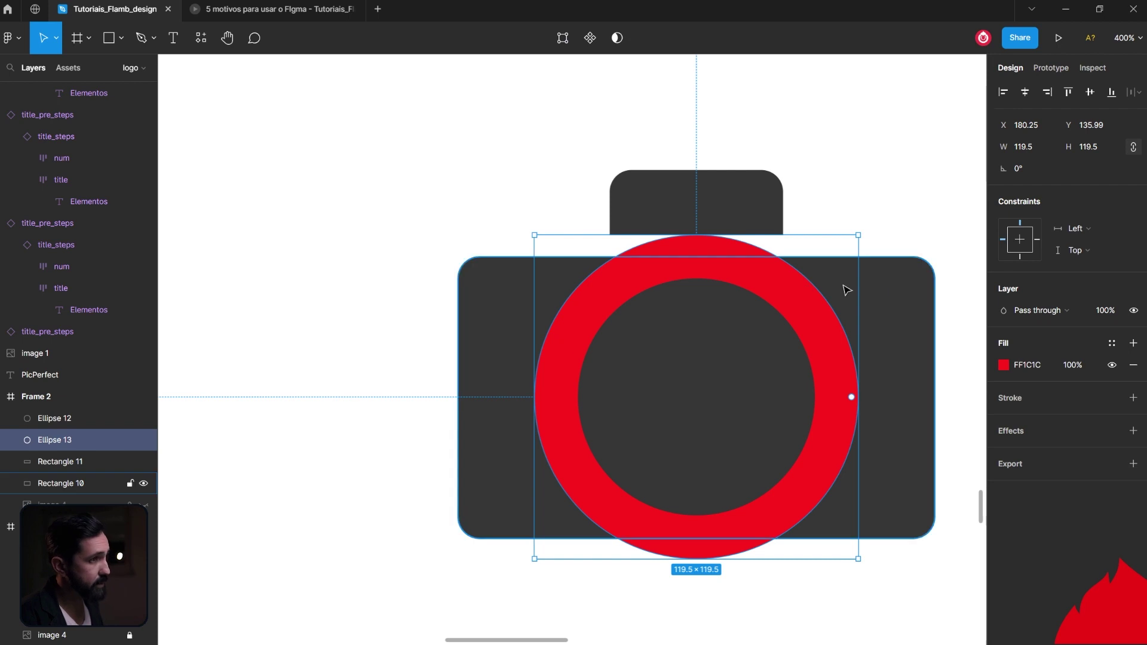
left_click(884, 291, "shift")
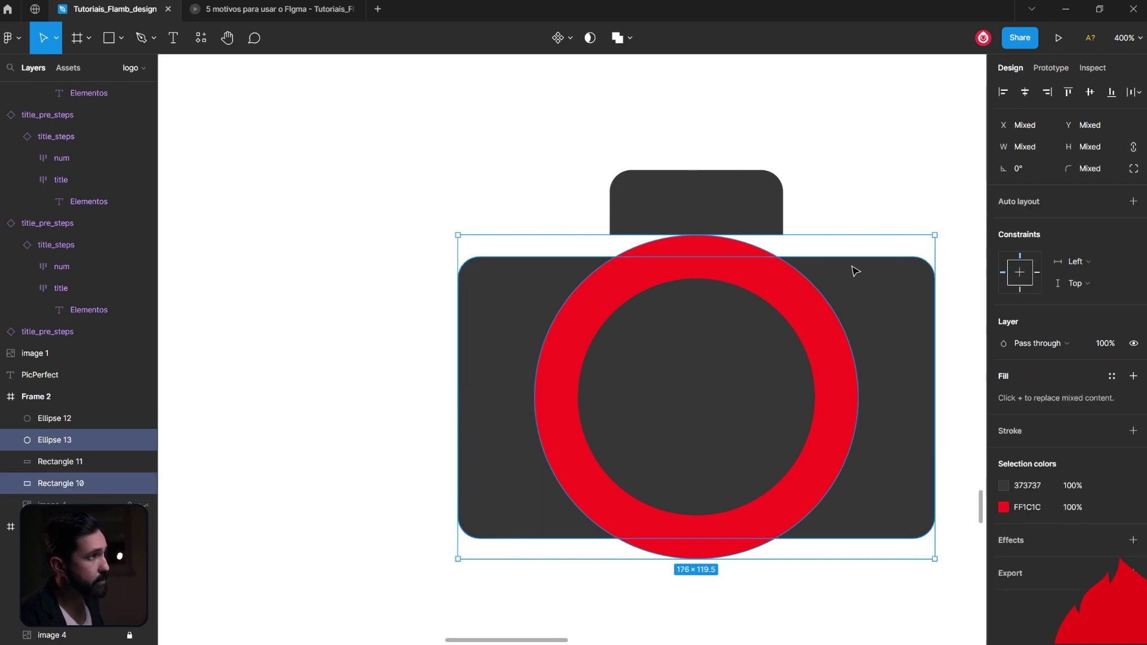
Subtract the red ring from Rectangle 10, leaving a ring-shaped cutout around the lens.
left_click(632, 39)
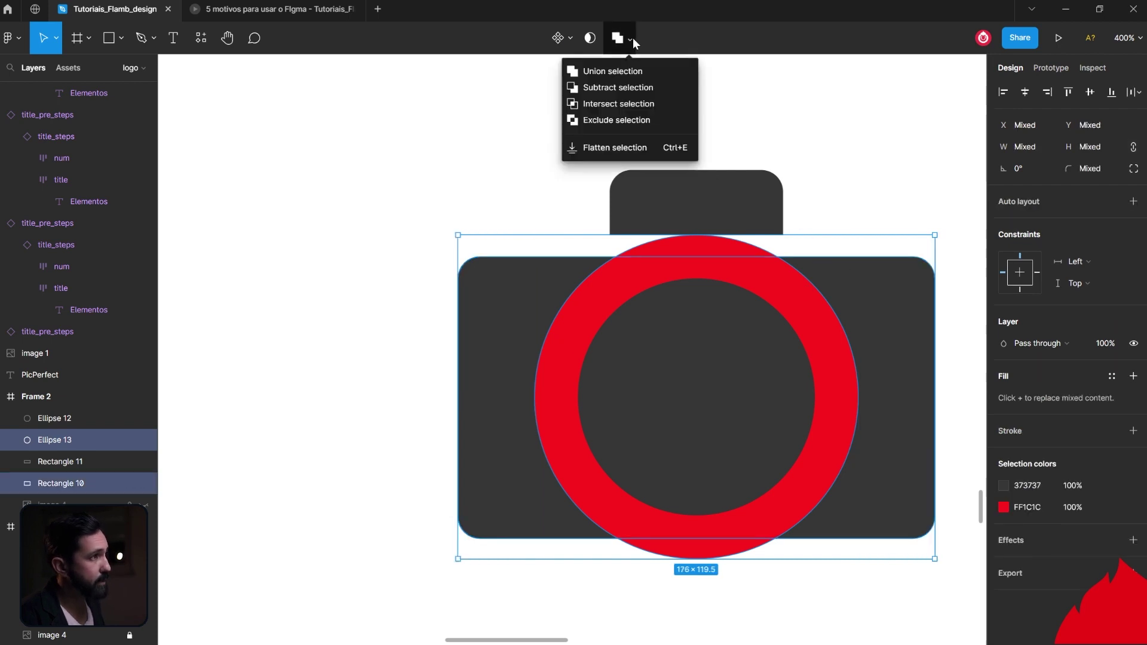
left_click(639, 87)
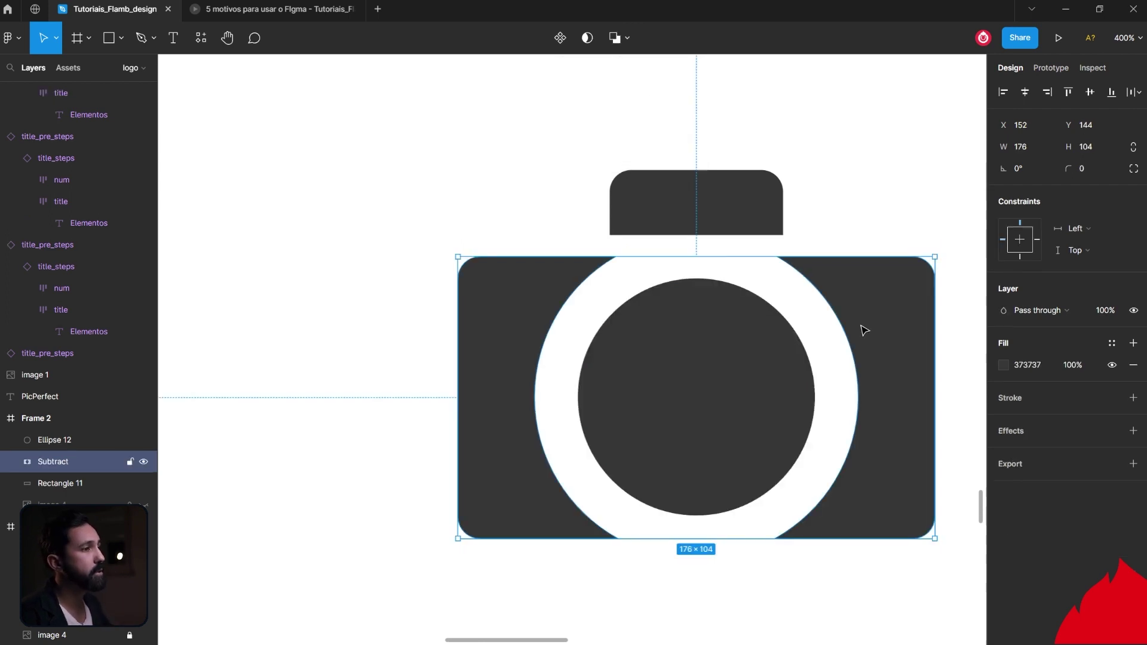
left_click(819, 192)
left_click(842, 306)
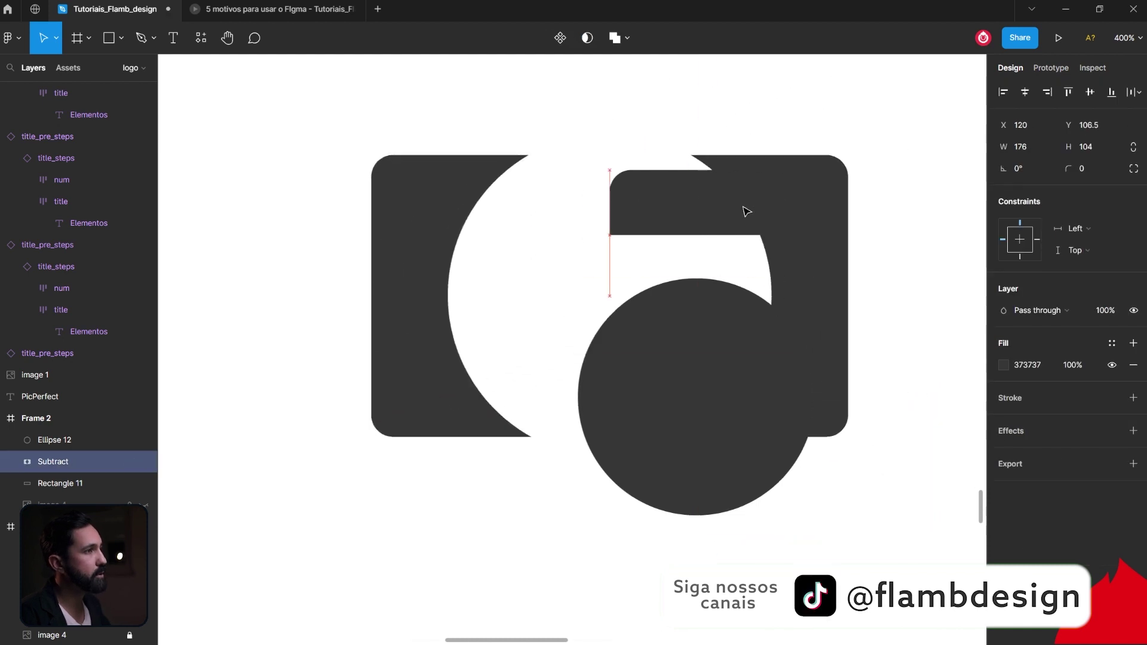
Draw a 91.75×152 grey rectangle, send it to the back and place it left of the camera.
key("r")
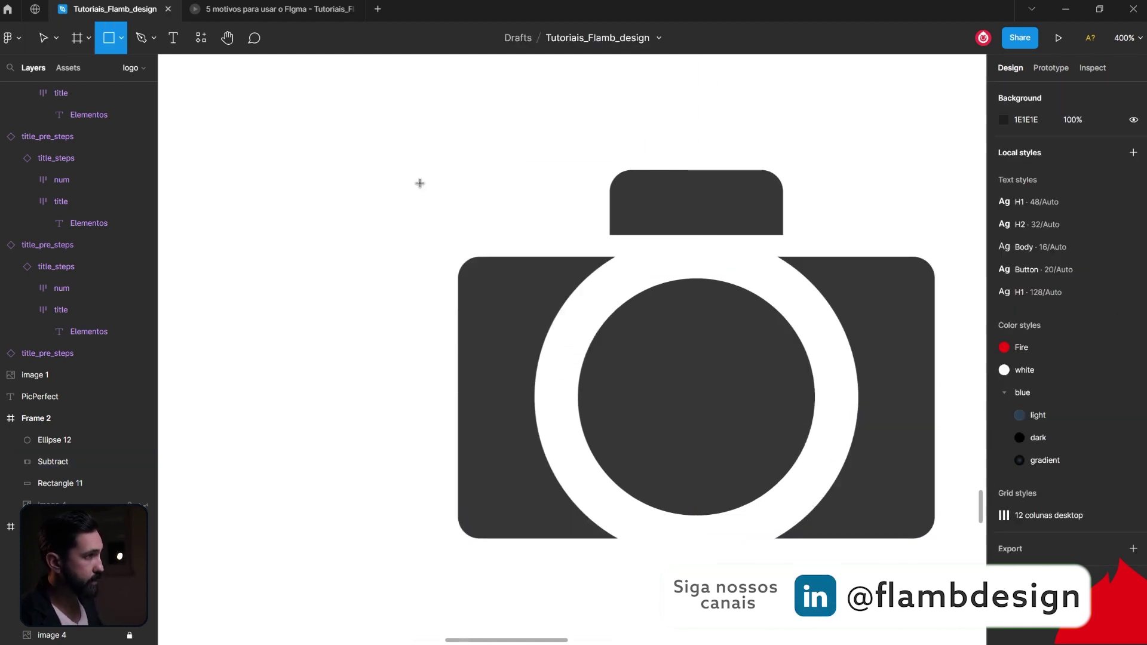
left_click_drag(405, 170, 653, 581)
key("ctrl+shift+bracketleft")
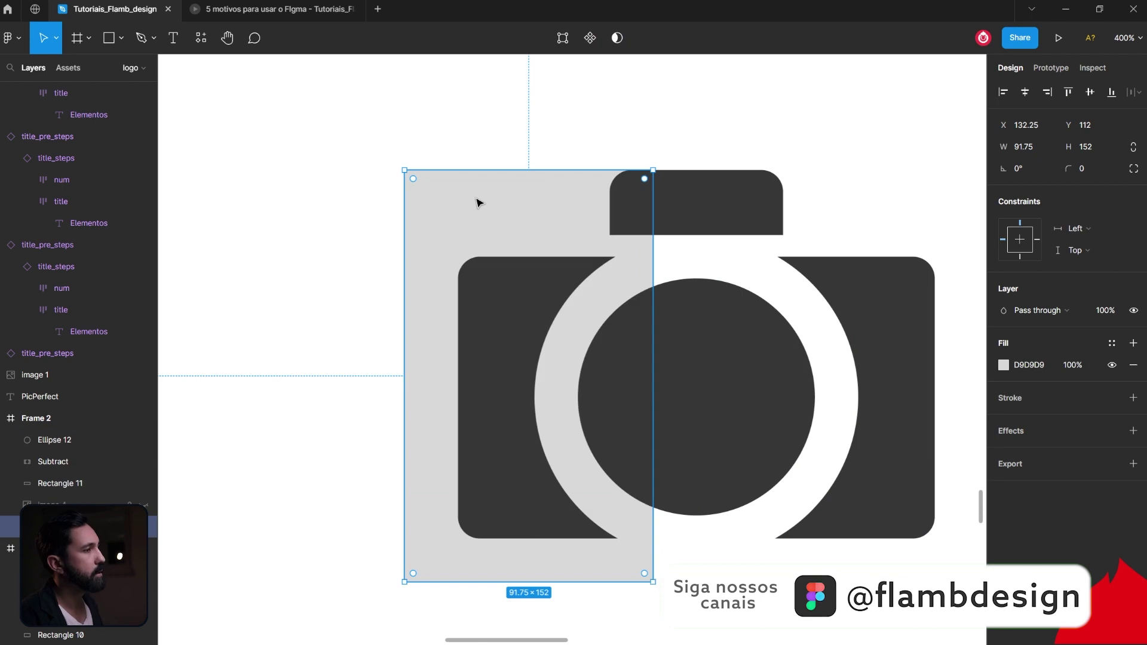
double_click(569, 187)
key("Escape")
key("Escape")
mouse_move(523, 220)
left_mouse_down()
mouse_move(674, 220)
mouse_move(299, 184)
mouse_move(224, 215)
left_mouse_up()
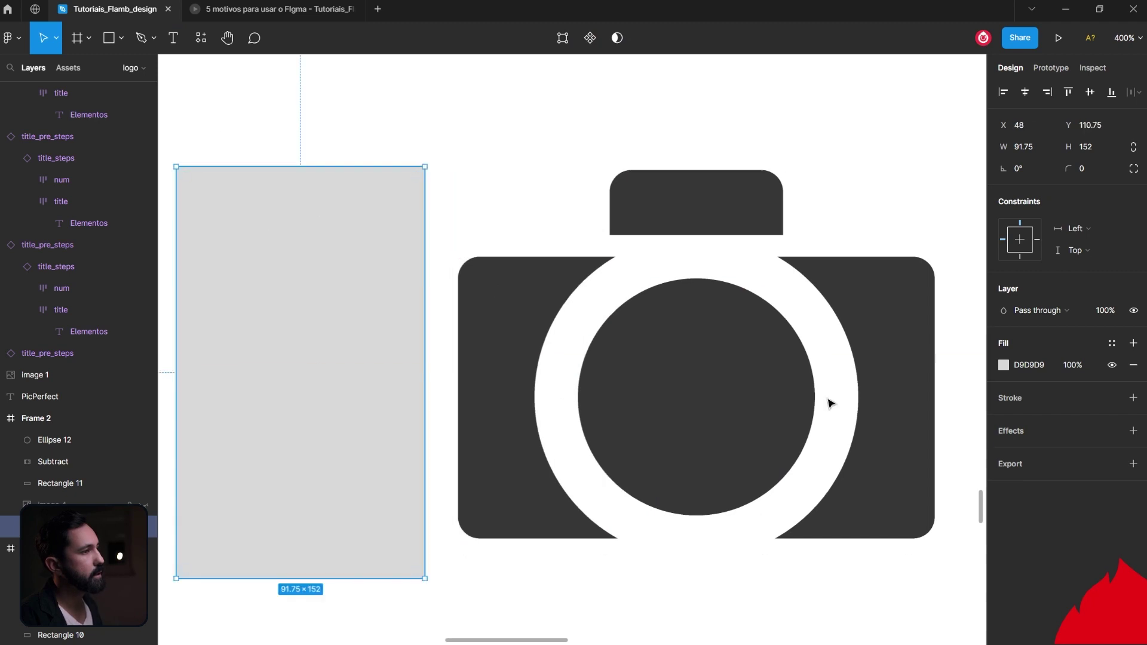
Click through the inner lens, body and top rectangle to check each camera part.
left_click(787, 398)
left_click(870, 357)
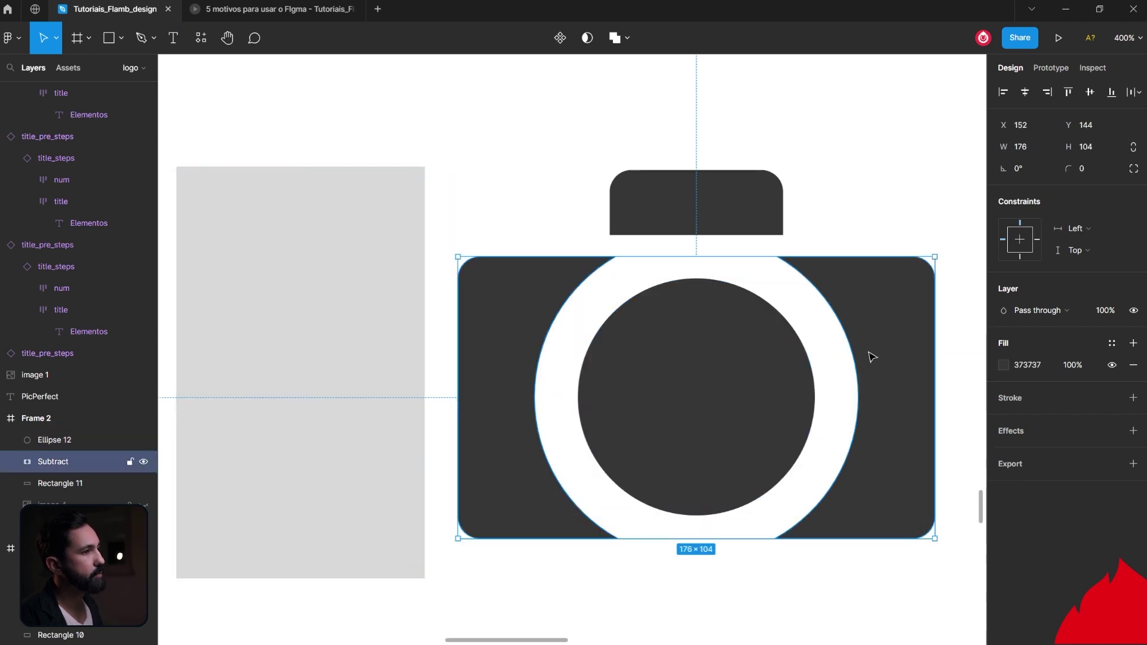
left_click(747, 389)
left_click(739, 208)
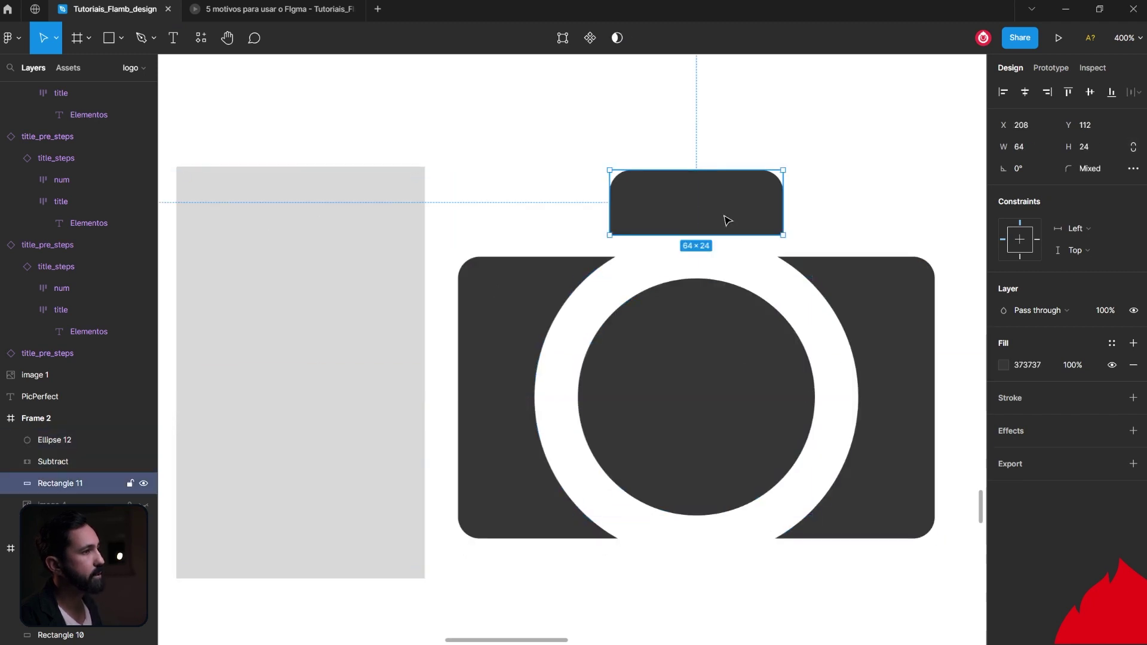
left_click(534, 299)
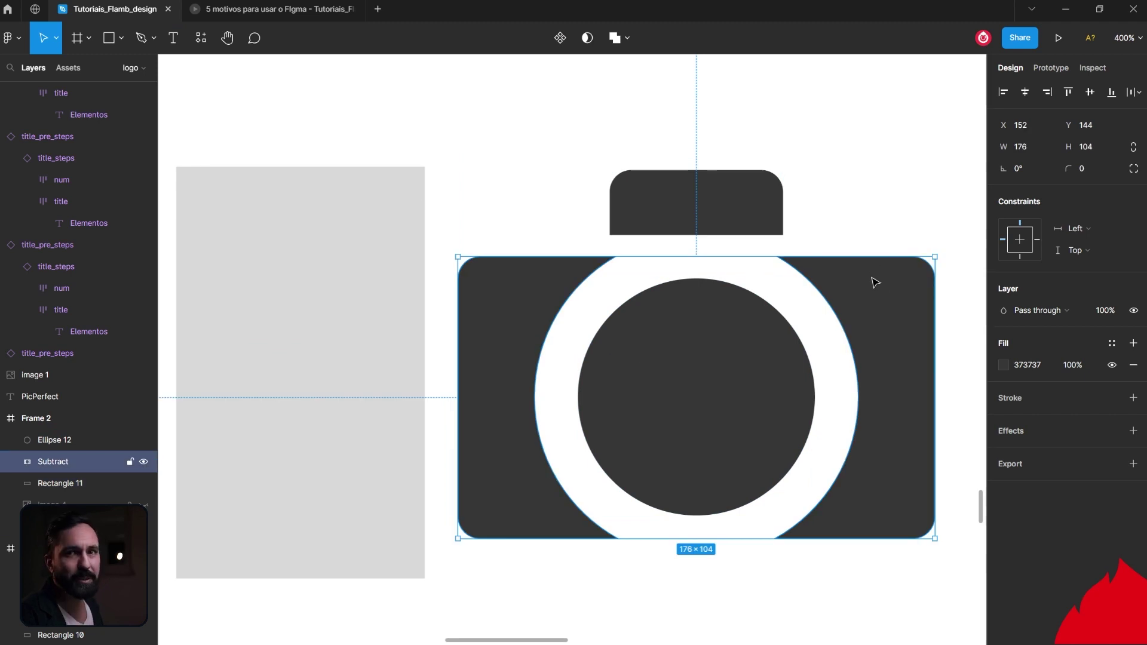
Inside the Subtract group, set the ring cutout to 119.5×119.5 around the lens.
double_click(869, 393)
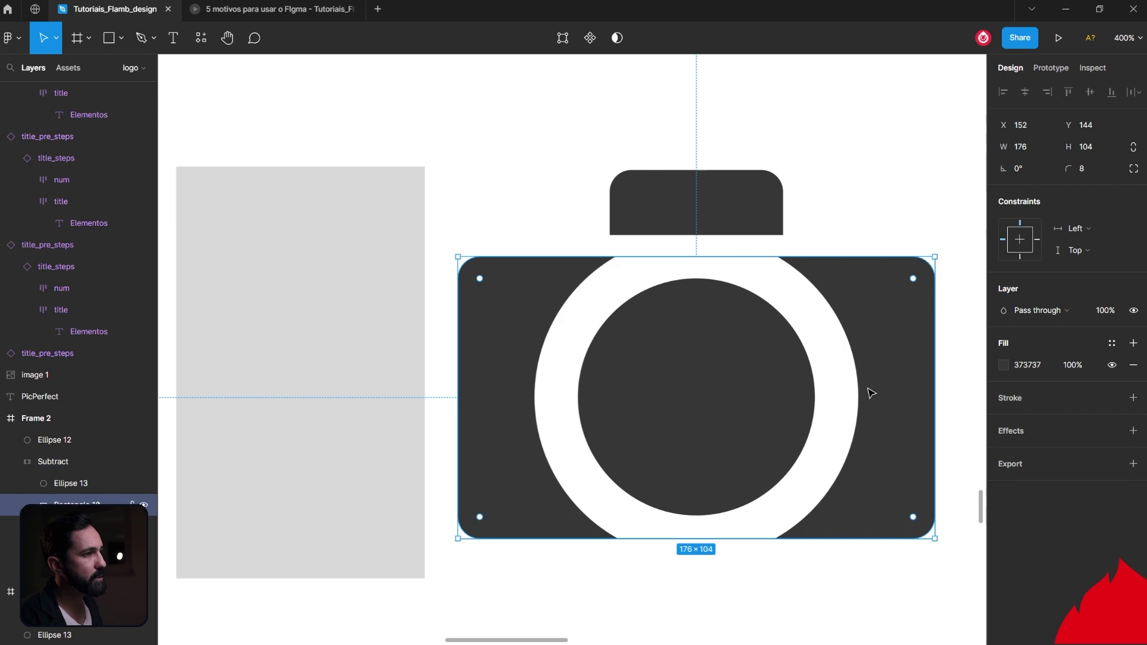
left_click(849, 398)
scroll(838, 421, "down", 2)
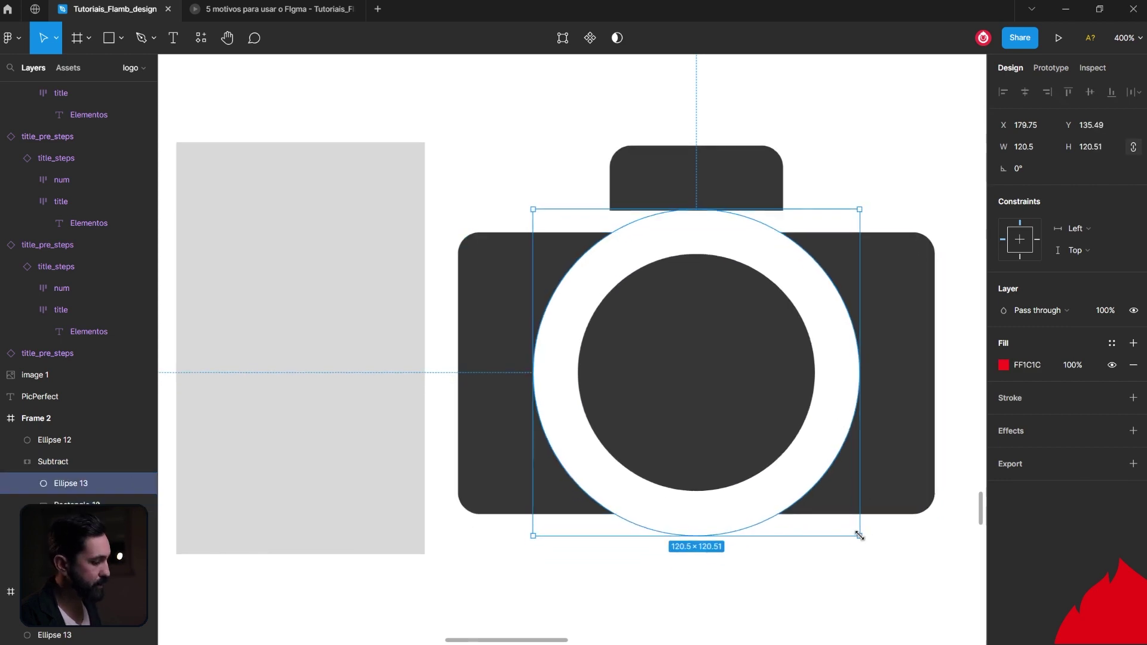
mouse_move(859, 535)
left_mouse_down()
mouse_move(844, 518)
mouse_move(858, 535)
left_mouse_up()
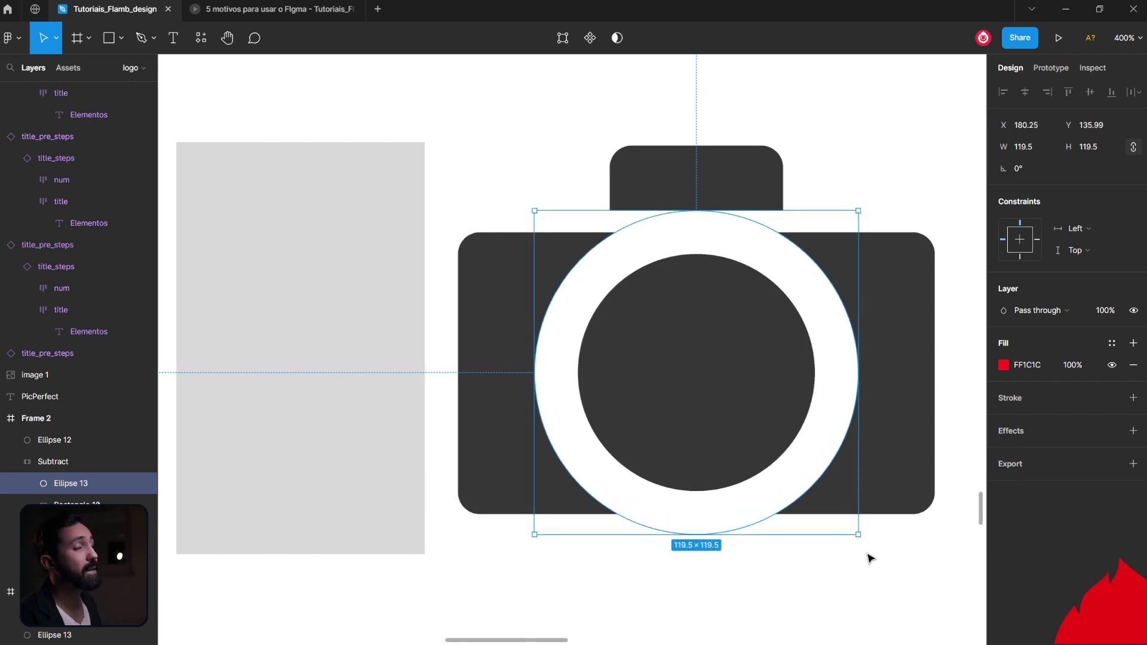
left_click(906, 589)
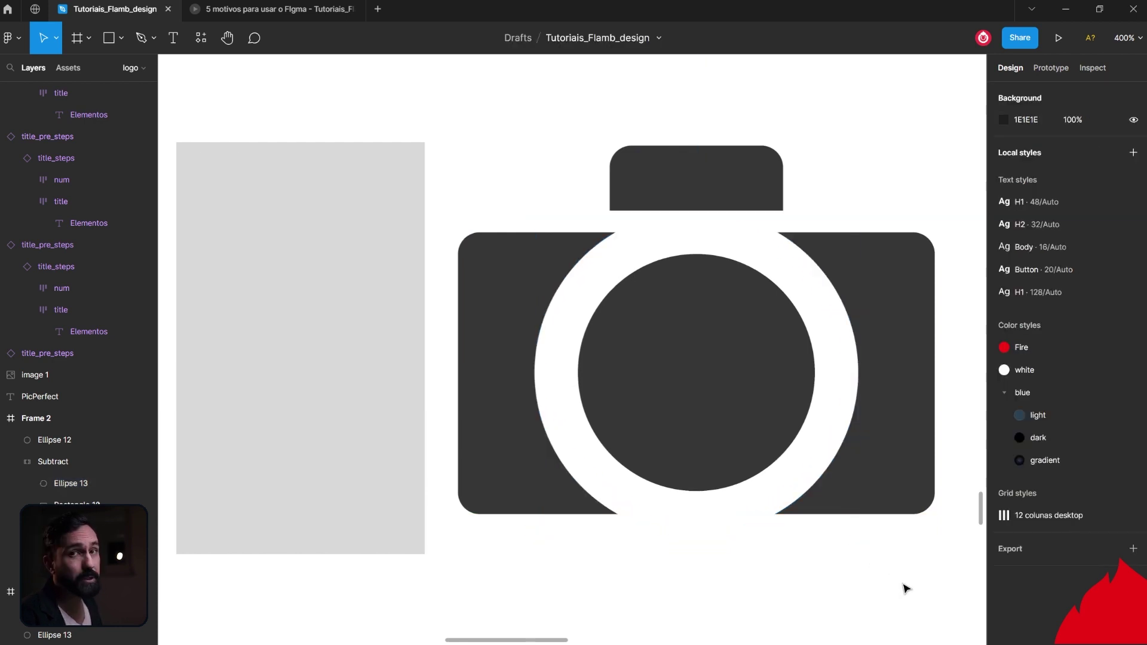
scroll(906, 589, "up", 1)
left_click(767, 343)
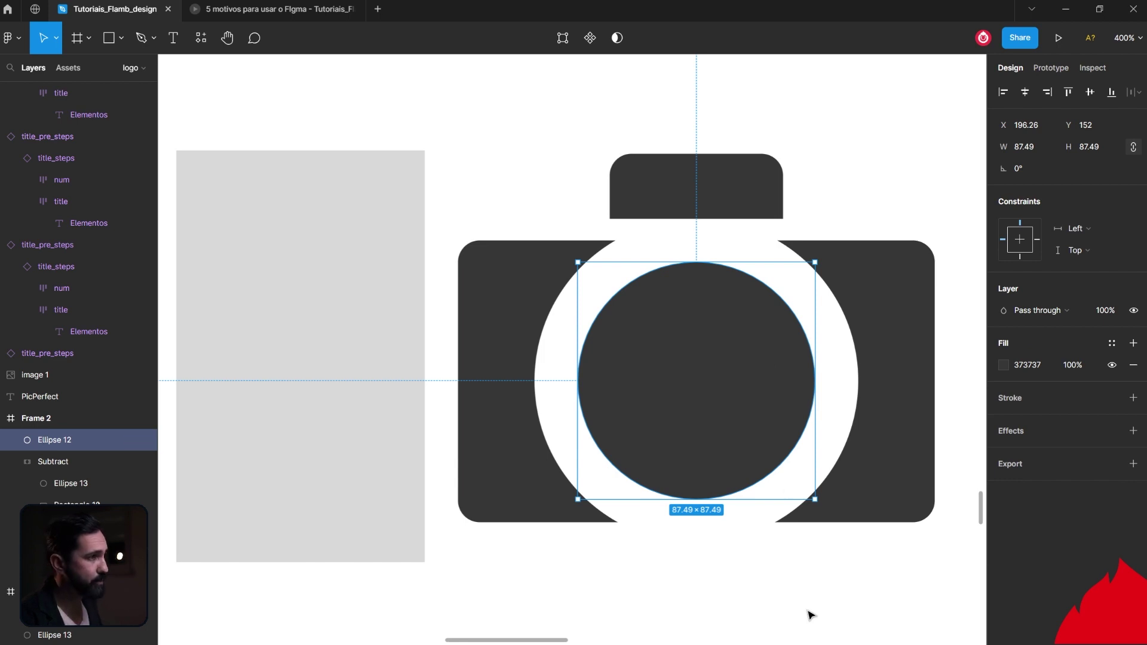
Give the small top rectangle (Rectangle 11) a purple CD67E5 fill.
left_click_drag(768, 392, 760, 428)
key("ctrl+z")
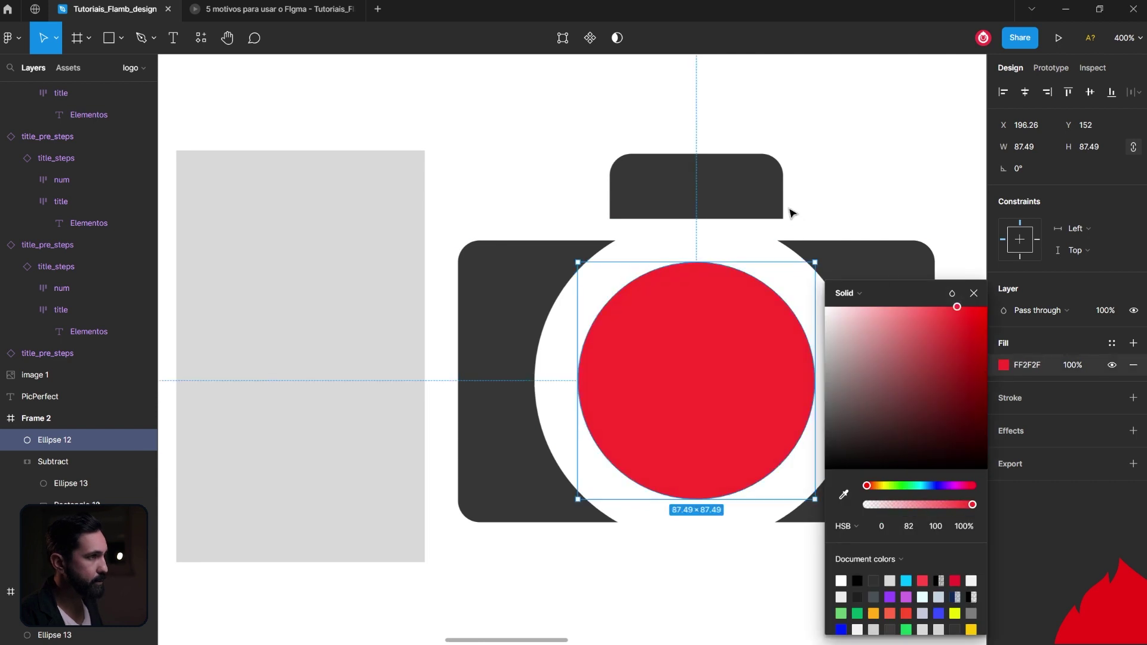
left_click(775, 199)
left_click(1008, 365)
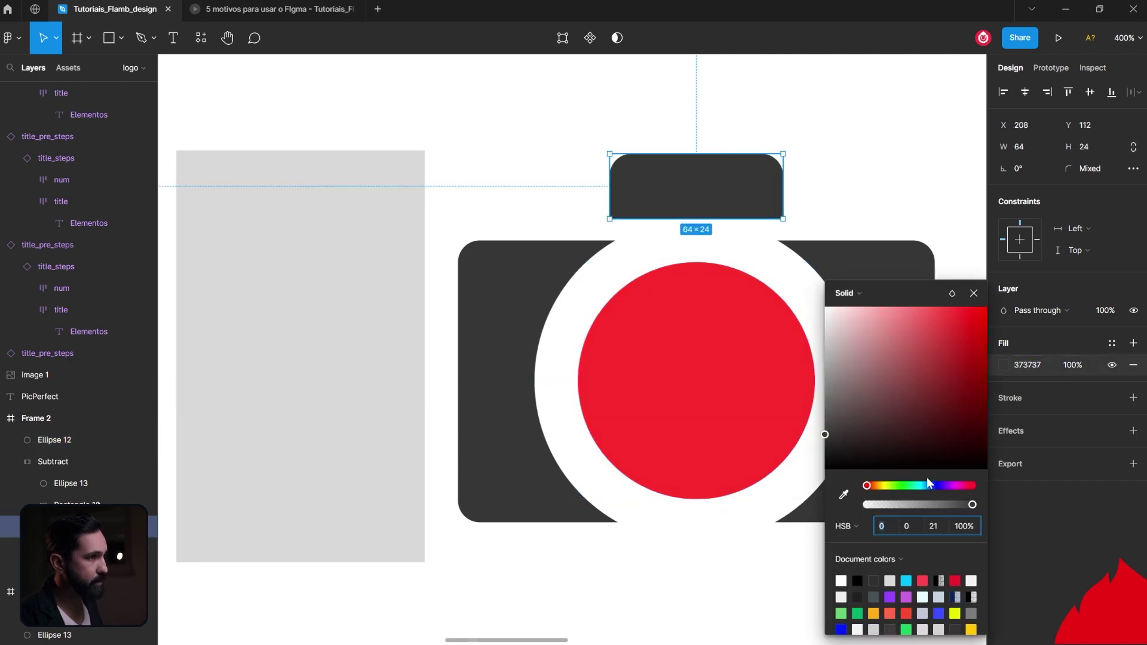
left_click(906, 597)
left_click(870, 237)
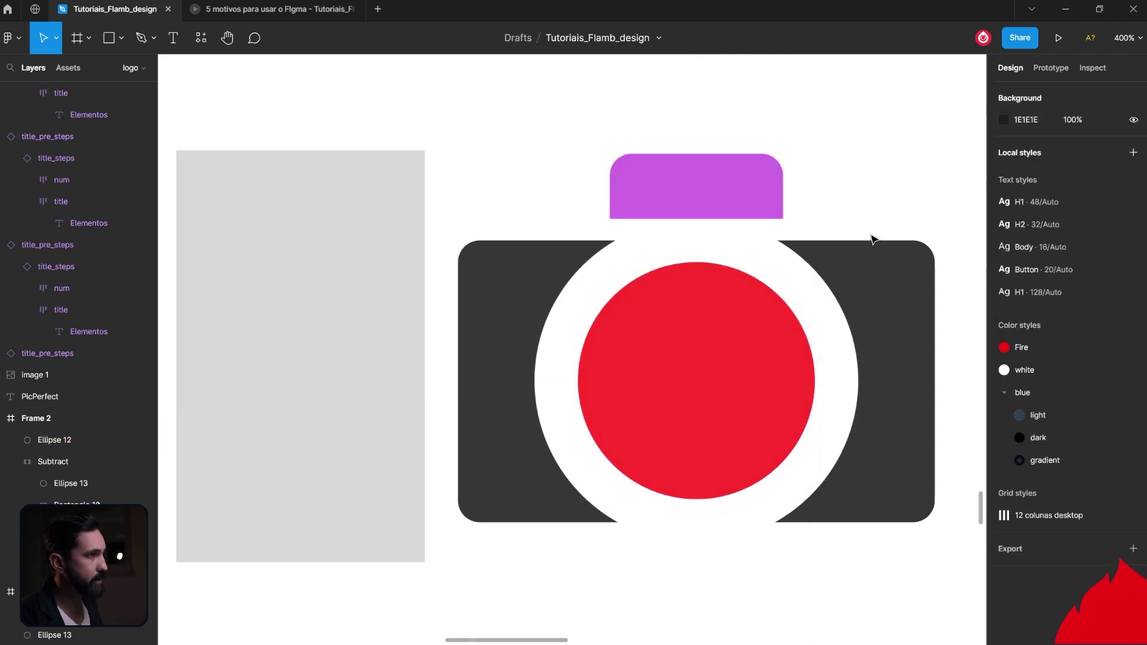
Shift-select the purple top rectangle, red lens circle and Subtract camera body together.
left_click(701, 315)
left_click(853, 328)
left_click(748, 343)
left_click(695, 191)
left_click(678, 323, "shift")
left_click(883, 334, "shift")
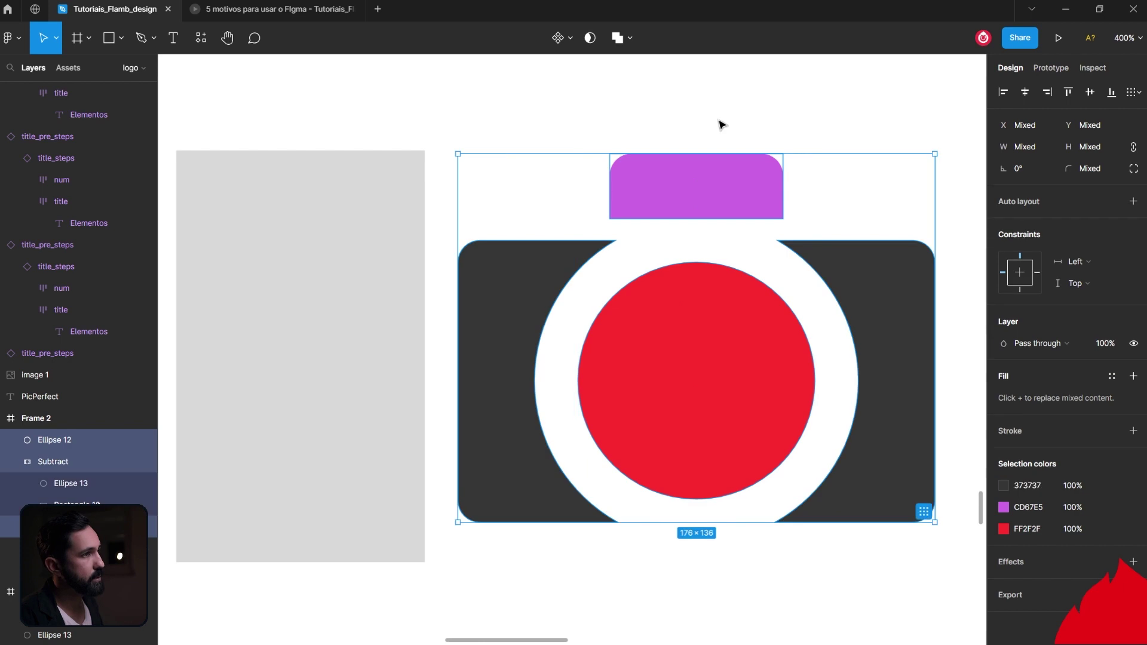
Union the three camera parts into one shape, trying a lens move and undoing it.
left_click(630, 38)
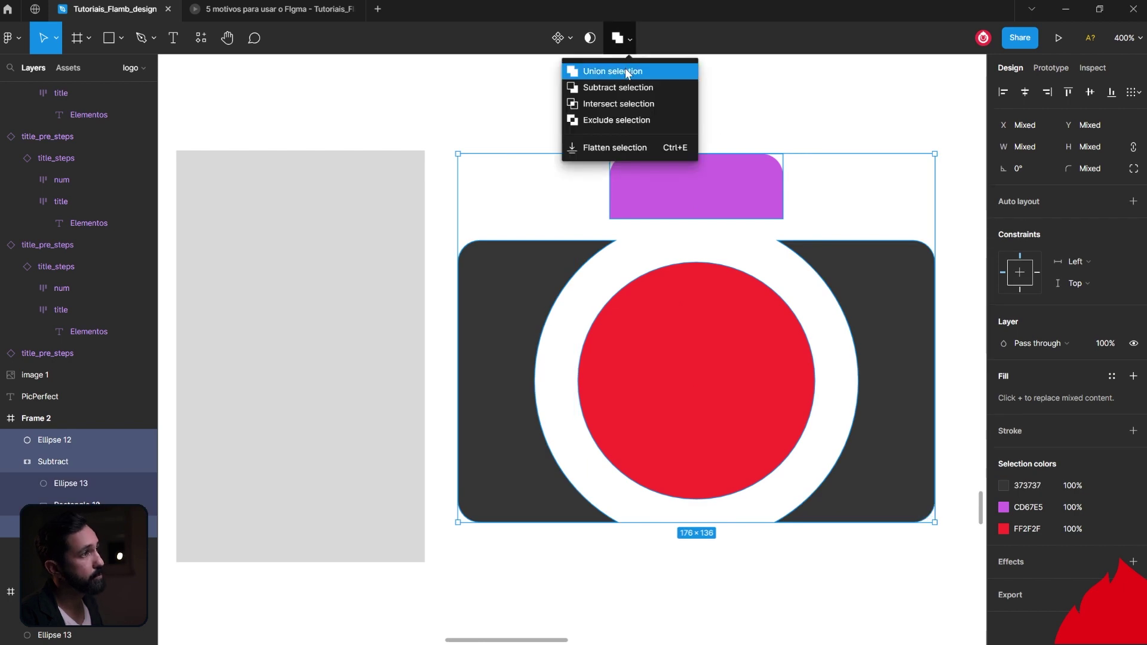
left_click(628, 72)
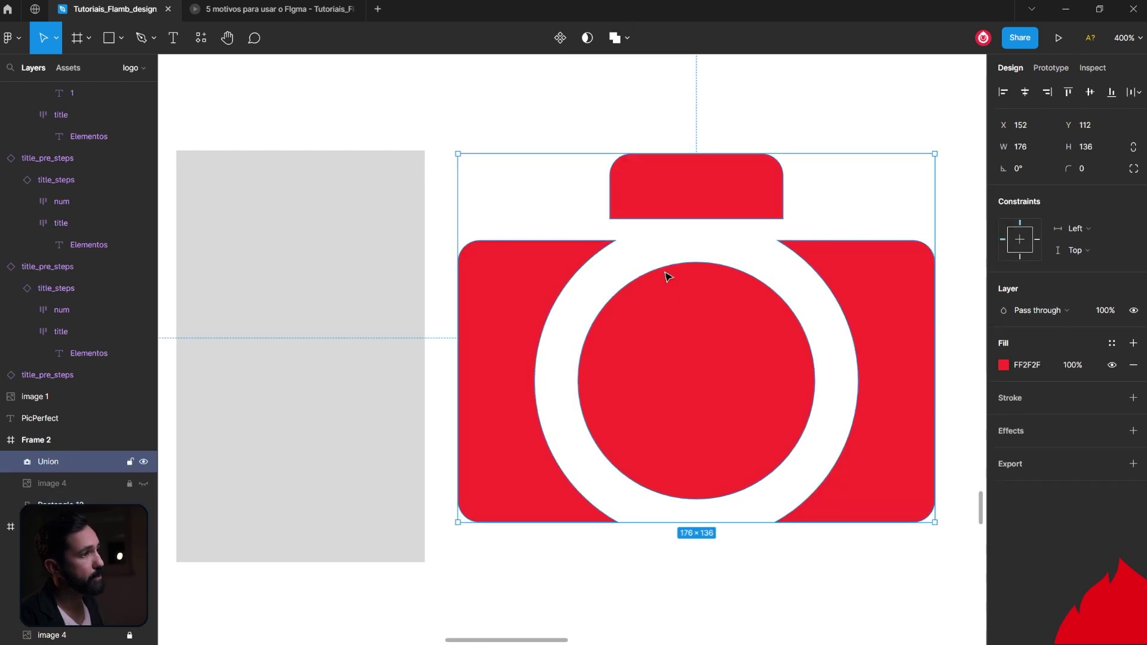
double_click(686, 301)
left_click_drag(686, 301, 723, 339)
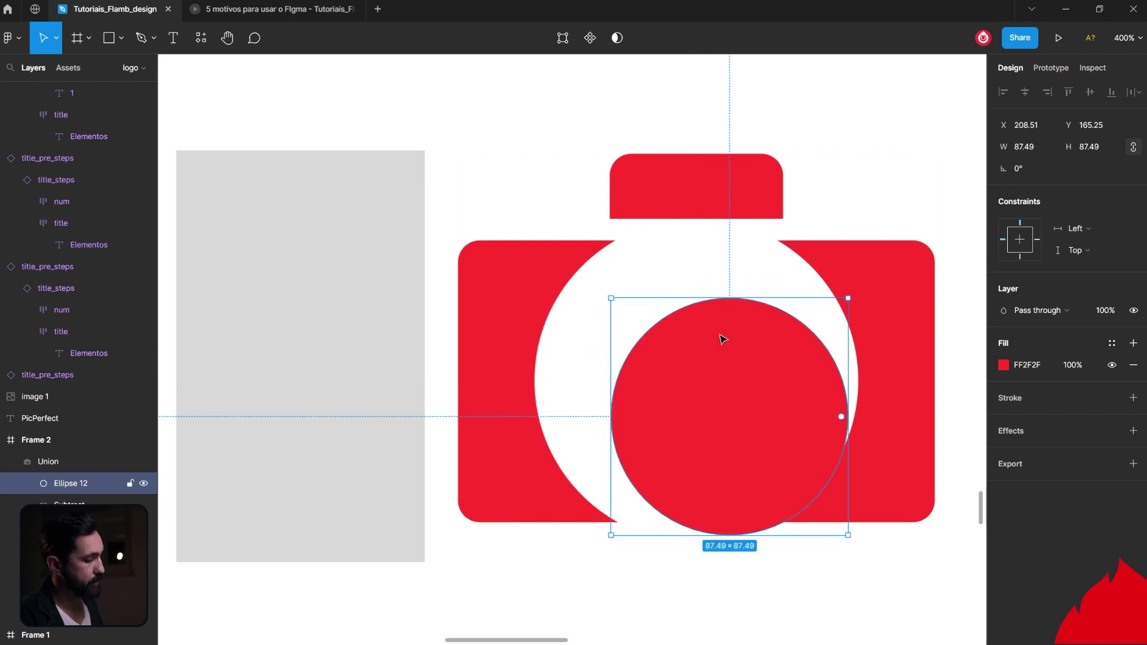
key("ctrl+z")
key("Tab")
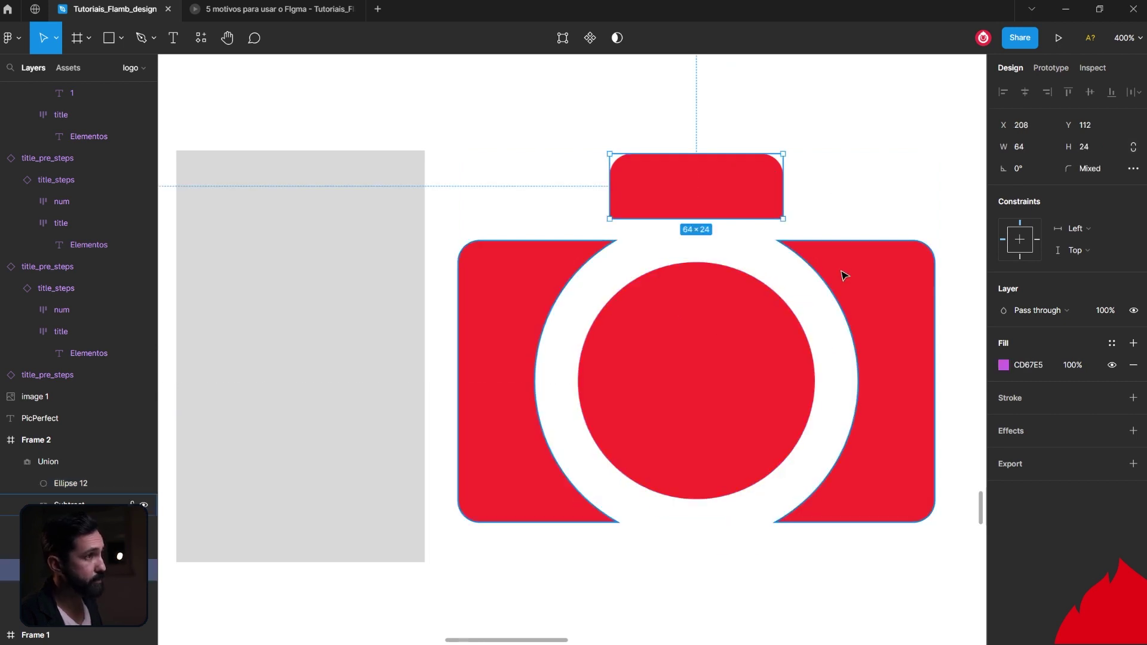
Flatten the unioned camera into one solid red FF2F2F shape and begin renaming its layer.
left_click(845, 274)
left_click(866, 166)
left_click(712, 210)
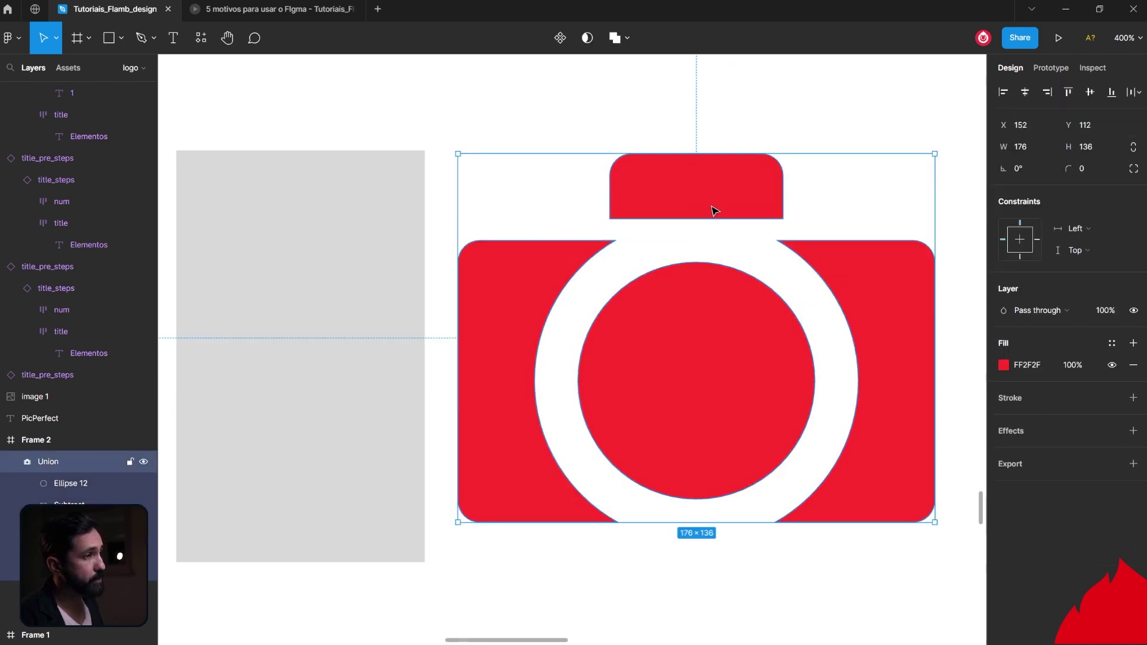
right_click(711, 210)
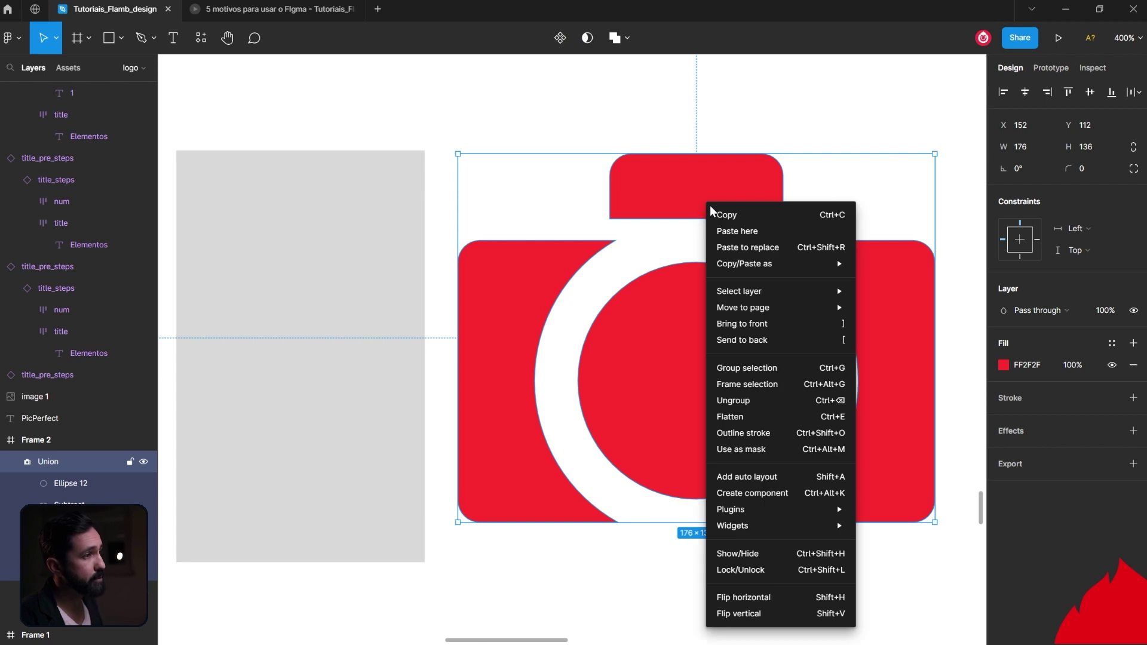
left_click(745, 418)
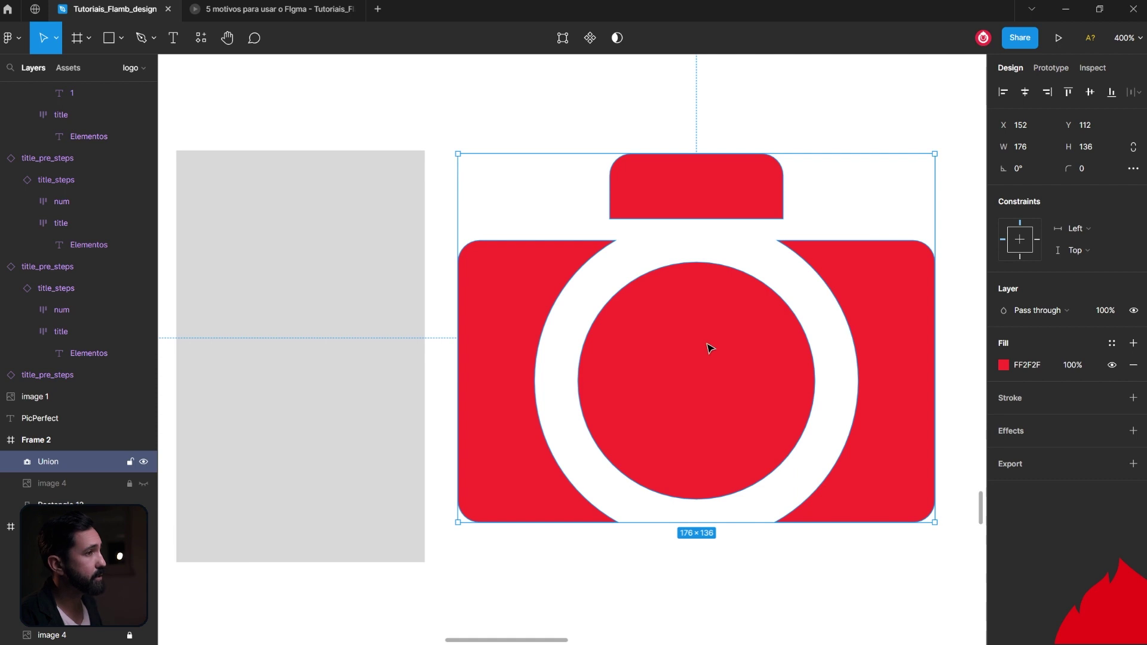
double_click(49, 461)
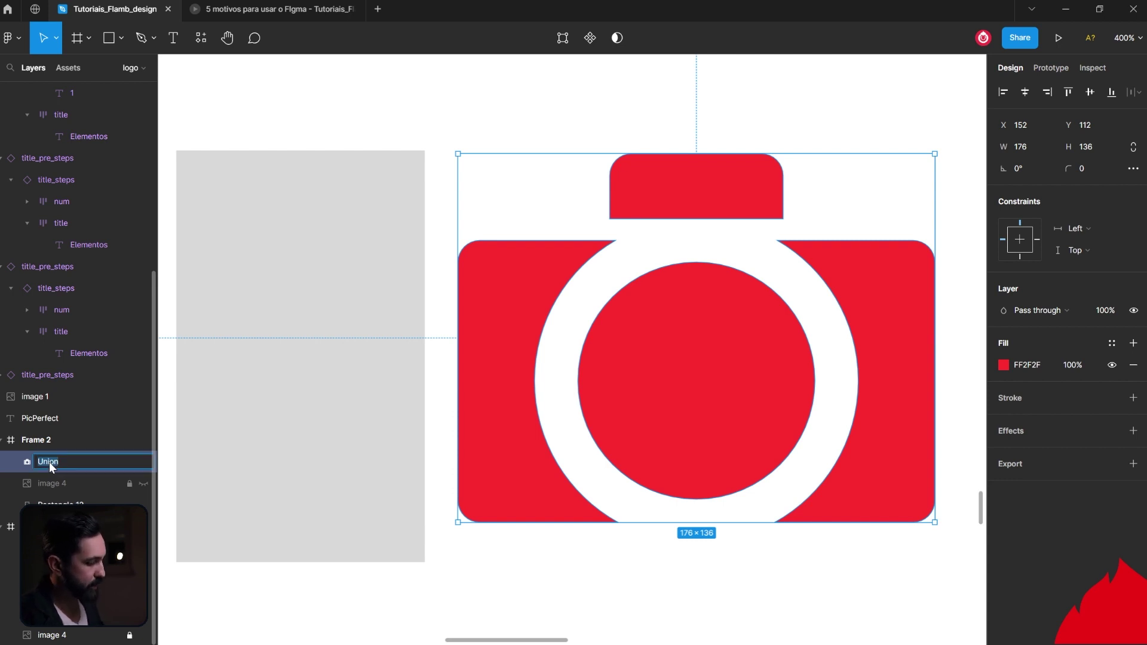
Rename the flattened camera layer to 'logo' and move it slightly higher.
type("logo")
key("Return")
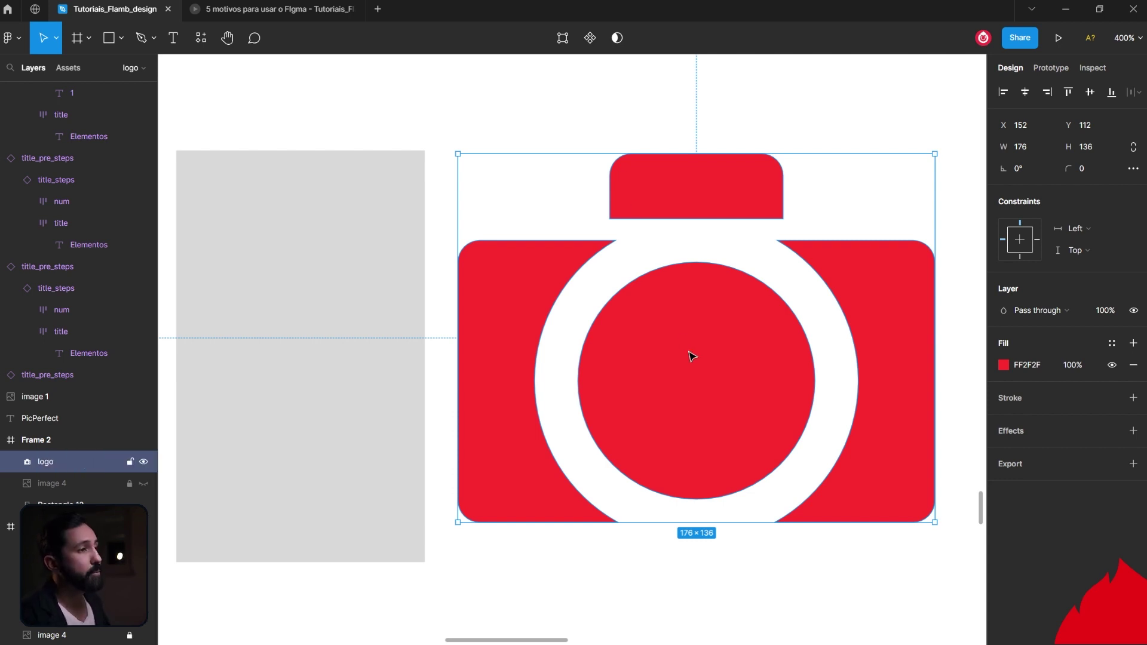
left_click_drag(716, 343, 739, 316)
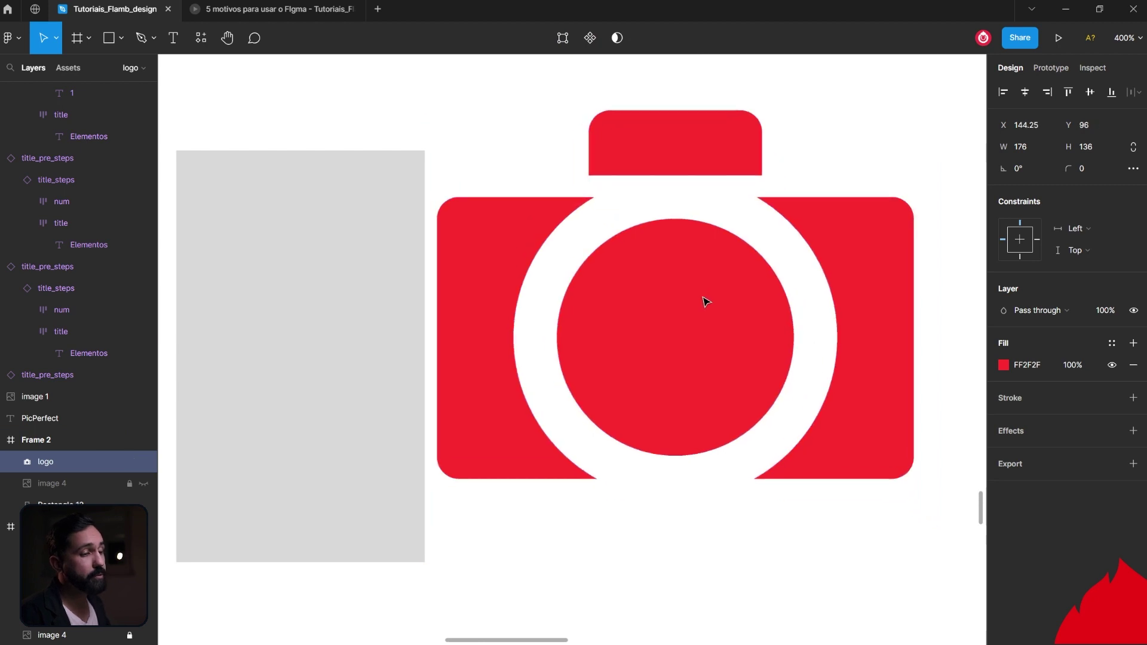
Try dragging a node on the logo's right arc, undo it, then exit and deselect.
double_click(739, 315)
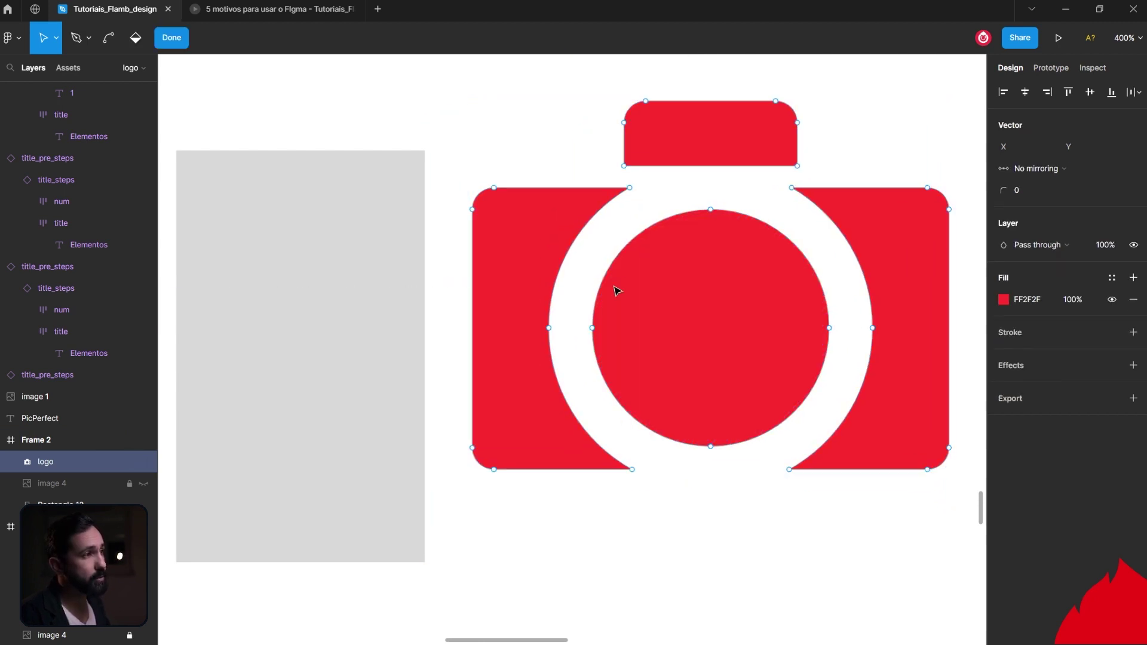
left_click_drag(873, 328, 901, 328)
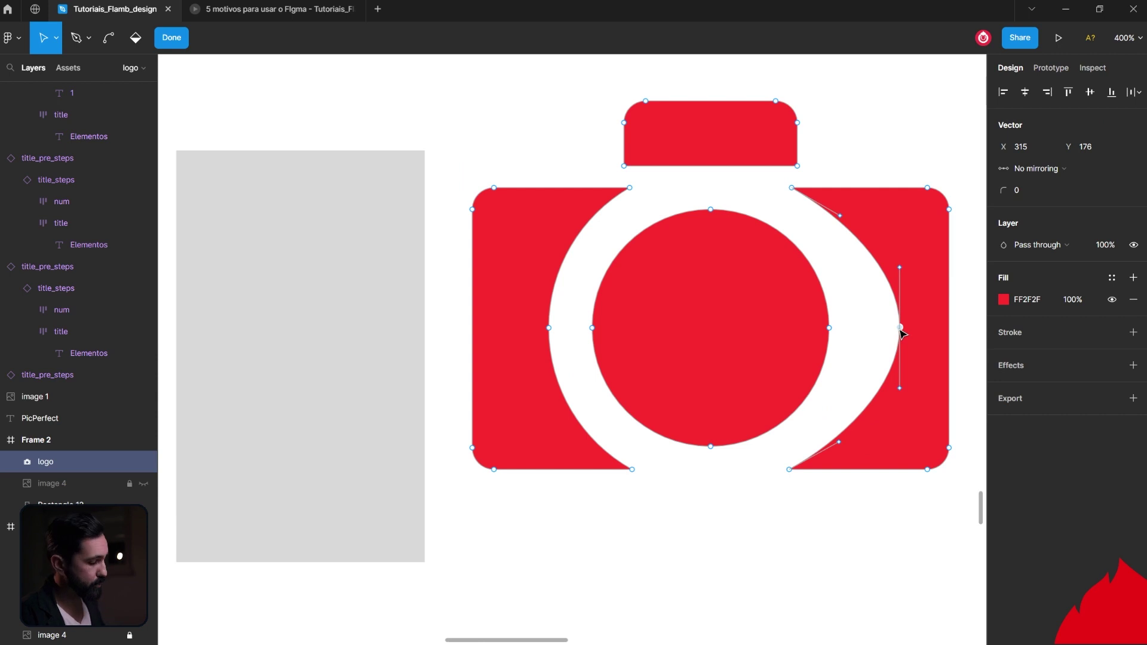
key("ctrl+z")
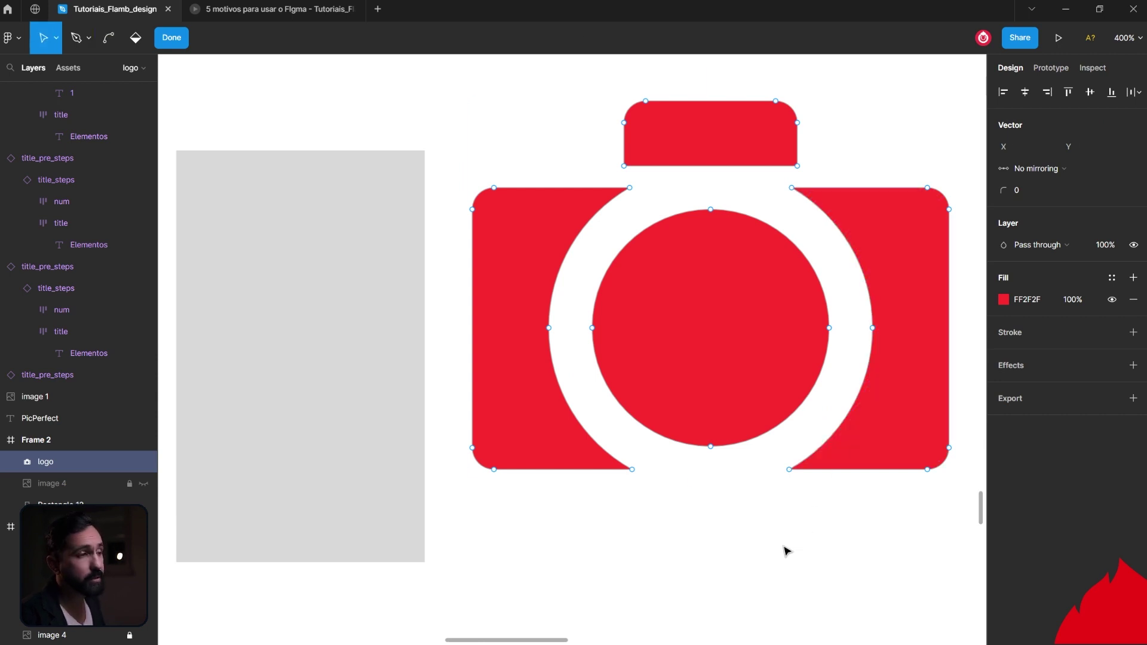
key("Escape")
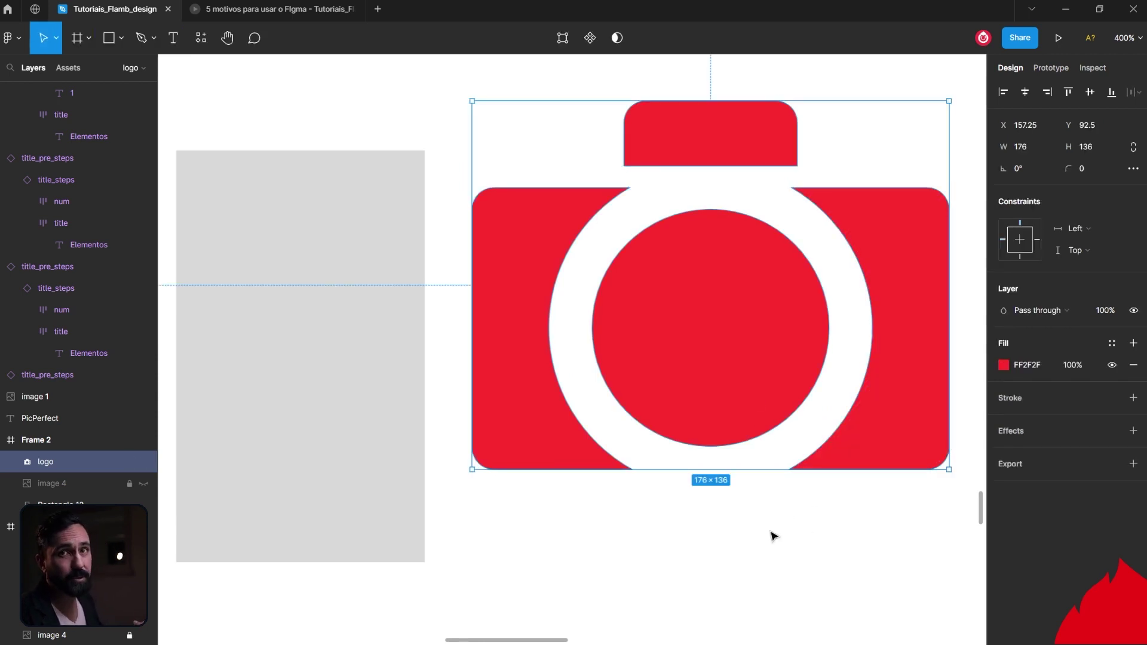
left_click(765, 536)
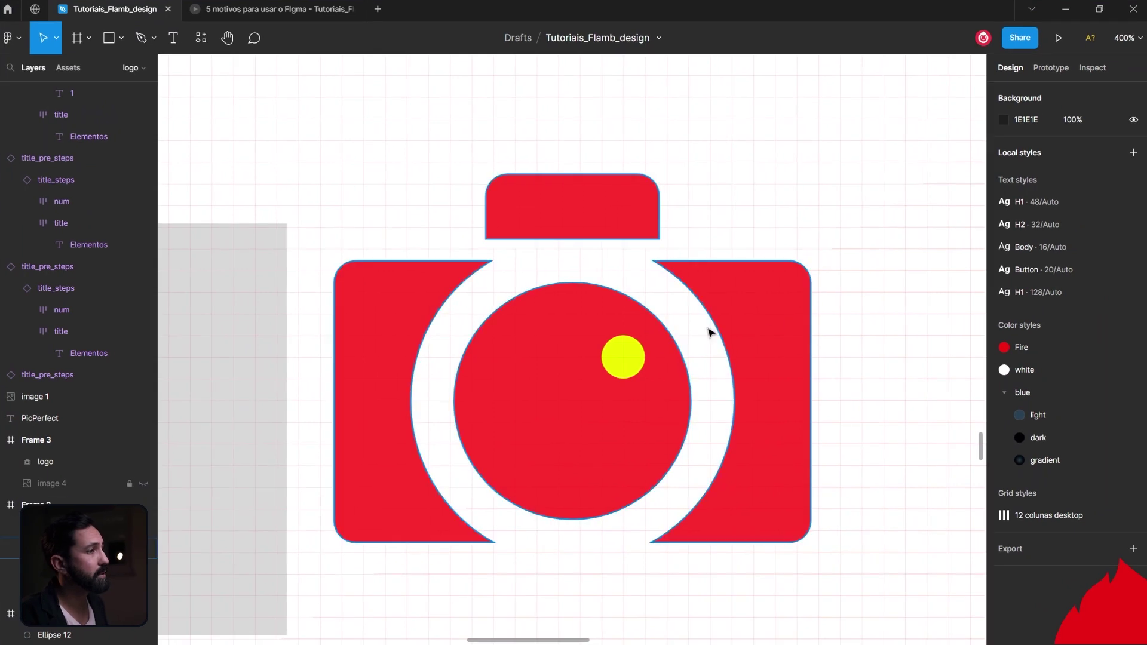
Subtract the yellow lens circle from the camera body to cut a highlight hole.
left_click(622, 371)
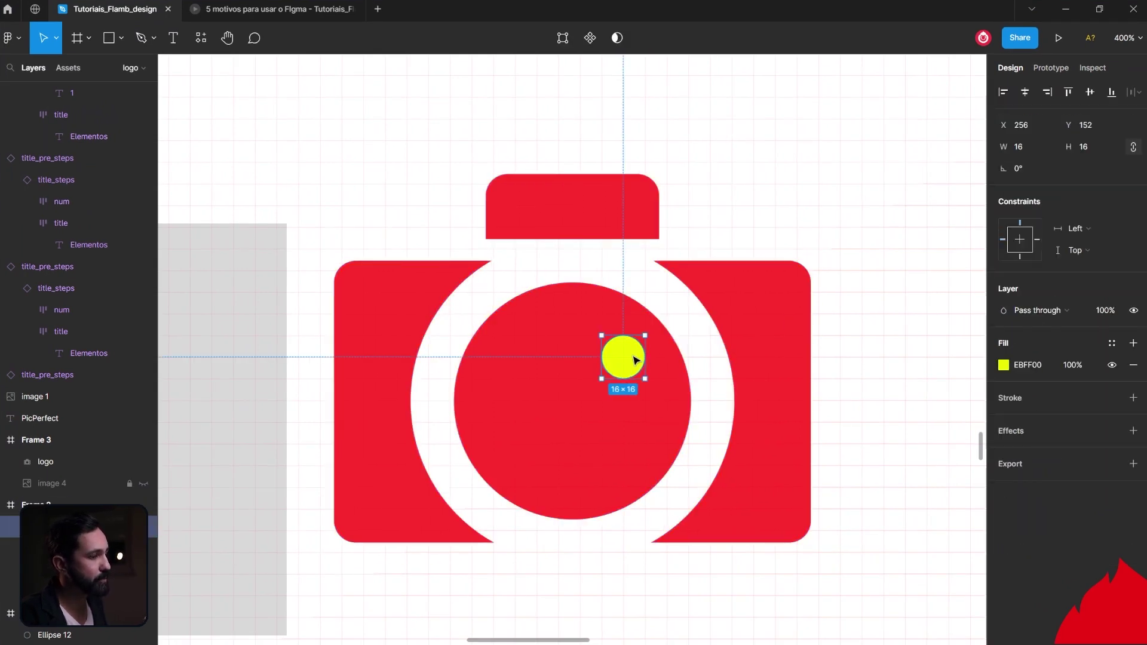
left_click(758, 328, "shift")
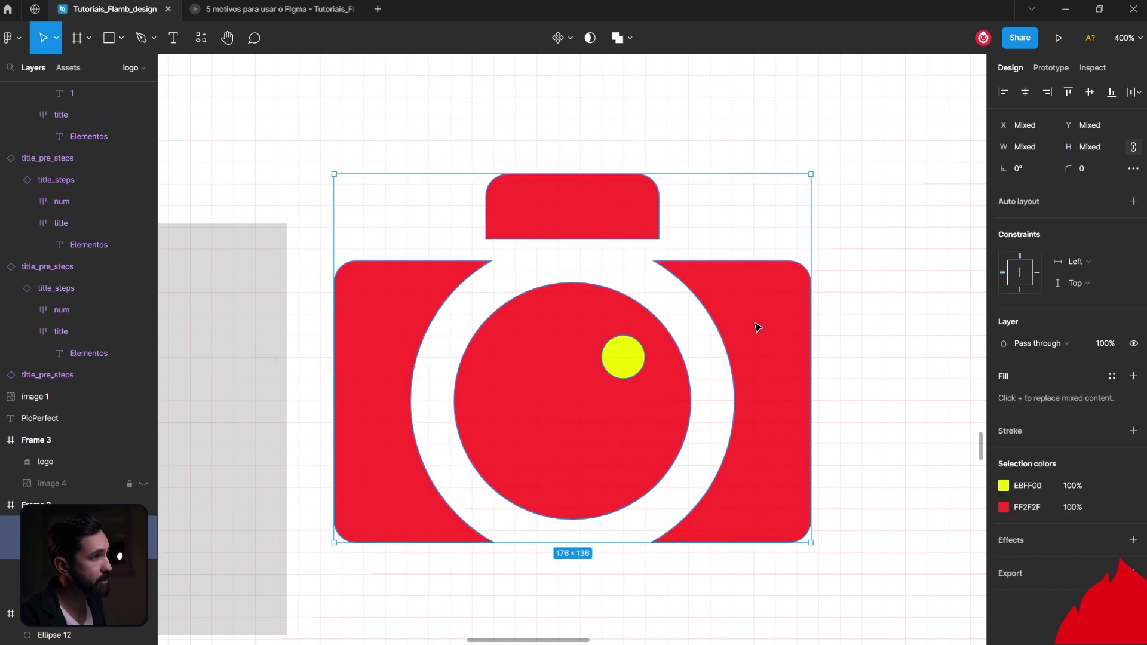
left_click(621, 38)
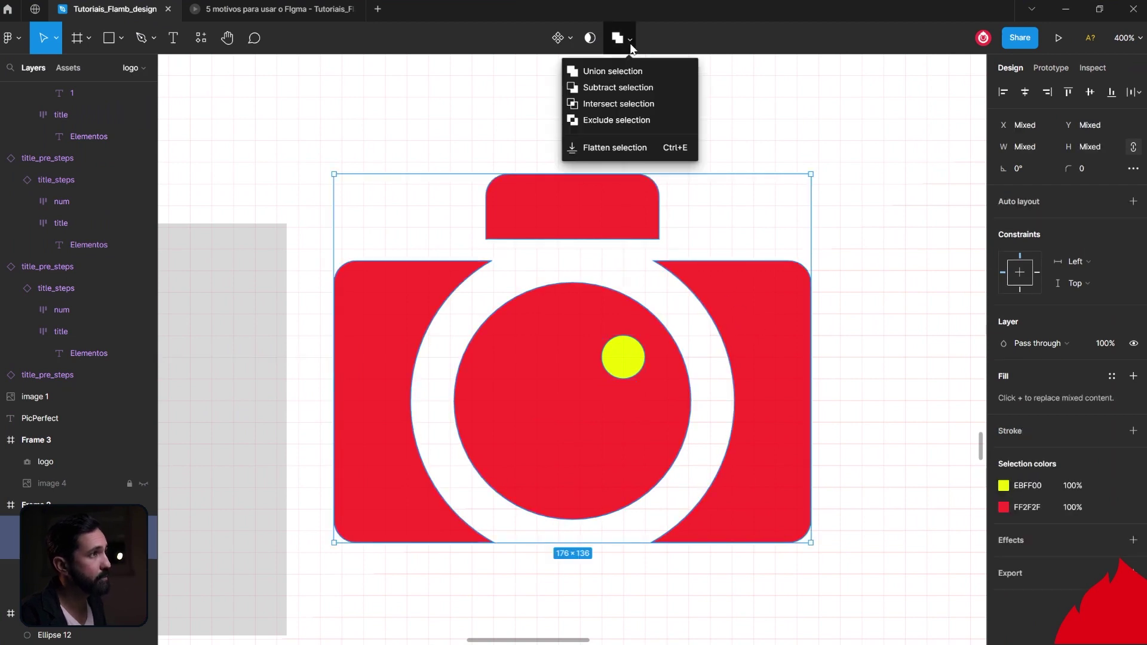
left_click(618, 89)
left_click(672, 220)
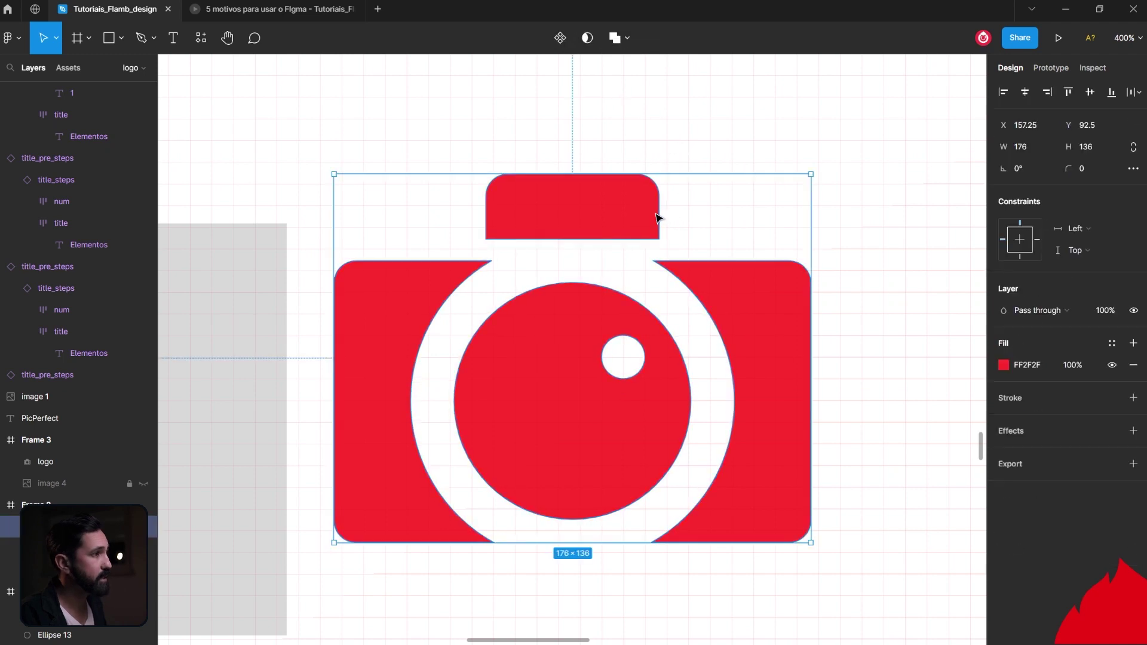
Check the subtracted shape's parts, then flatten the camera into one shape.
left_click(10, 528)
left_click(60, 548)
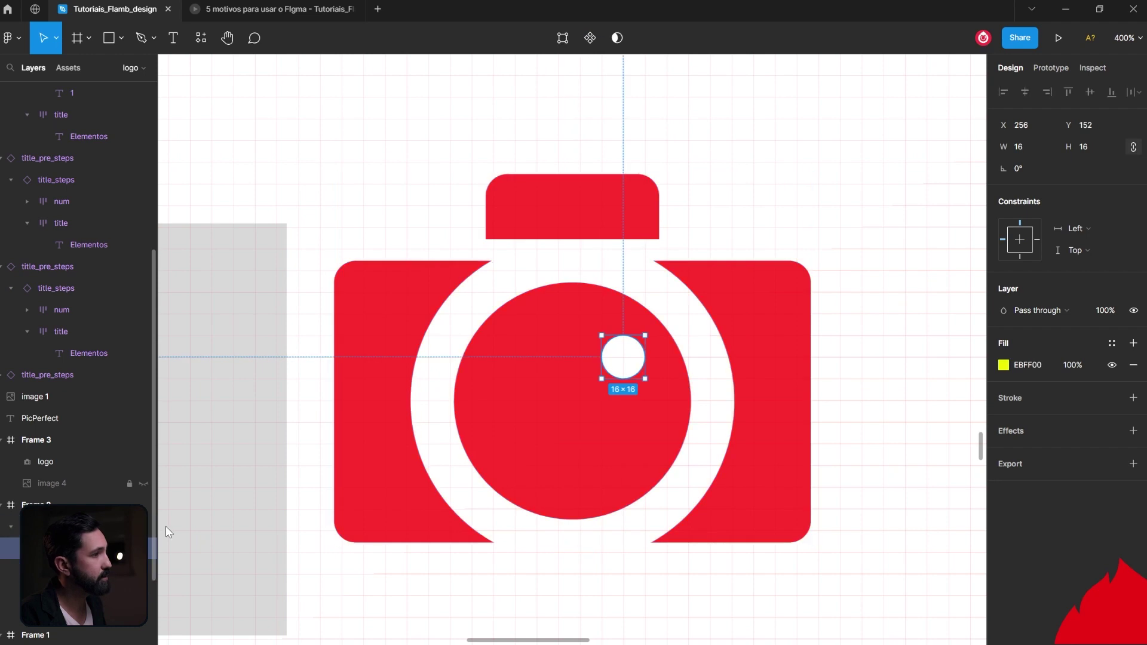
left_click(802, 164)
left_click(638, 209)
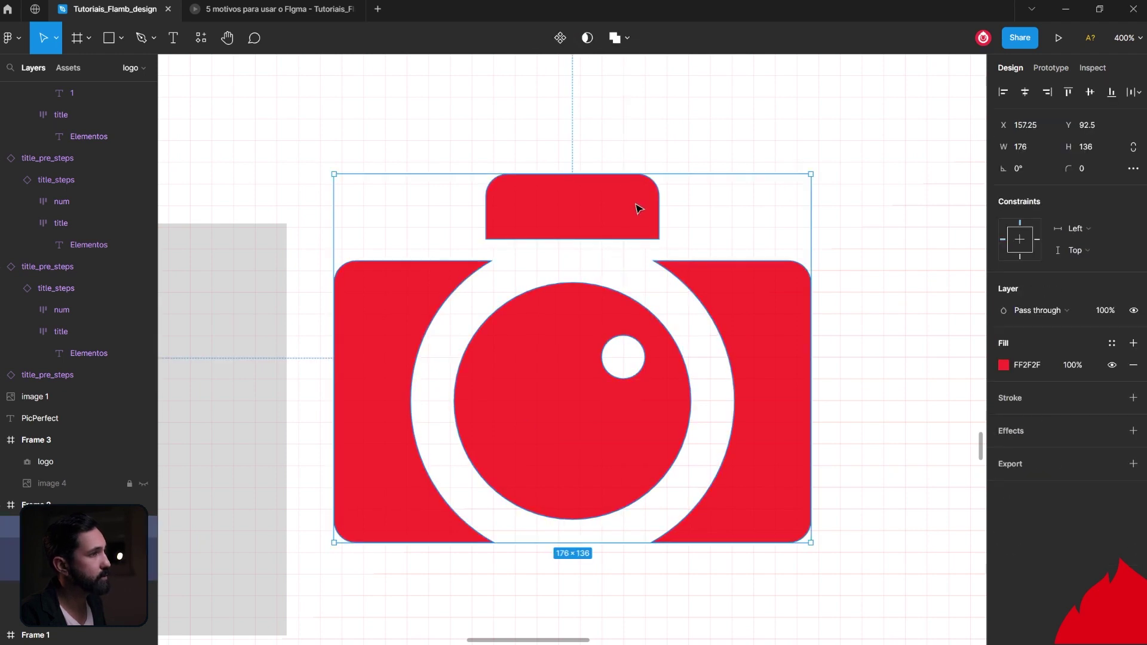
right_click(634, 208)
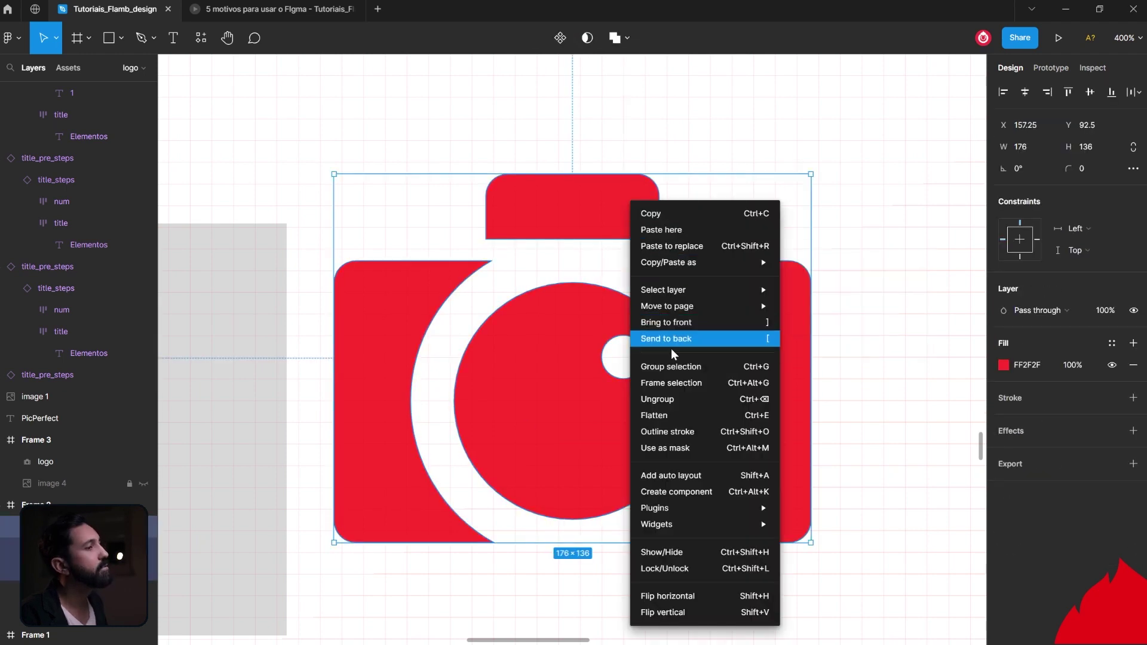
left_click(673, 417)
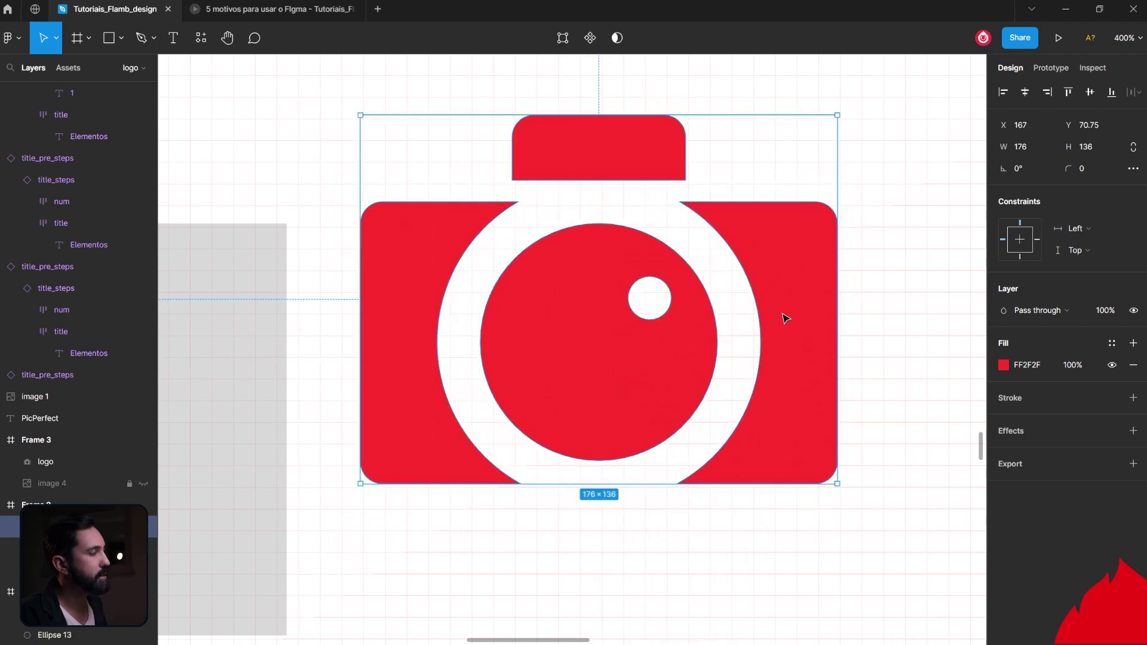
Zoom into Frame 3's black camera logo and PicPerfect wordmark, leaving the camera selected.
left_click(881, 393)
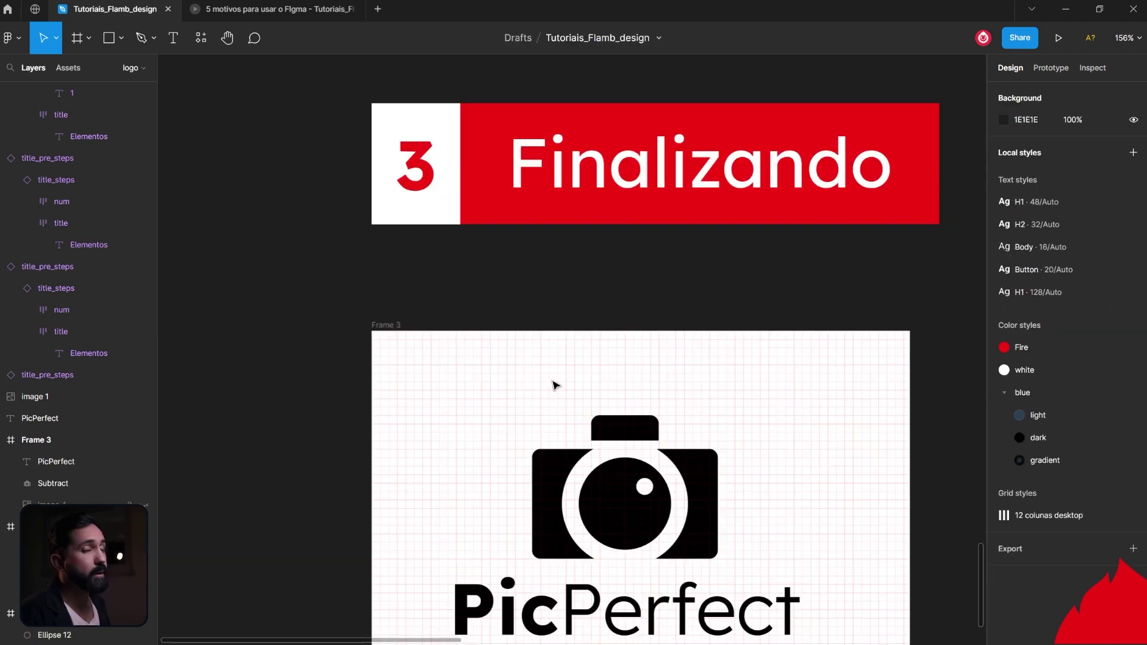
scroll(554, 385, "down", 4)
scroll(554, 382, "up", 2)
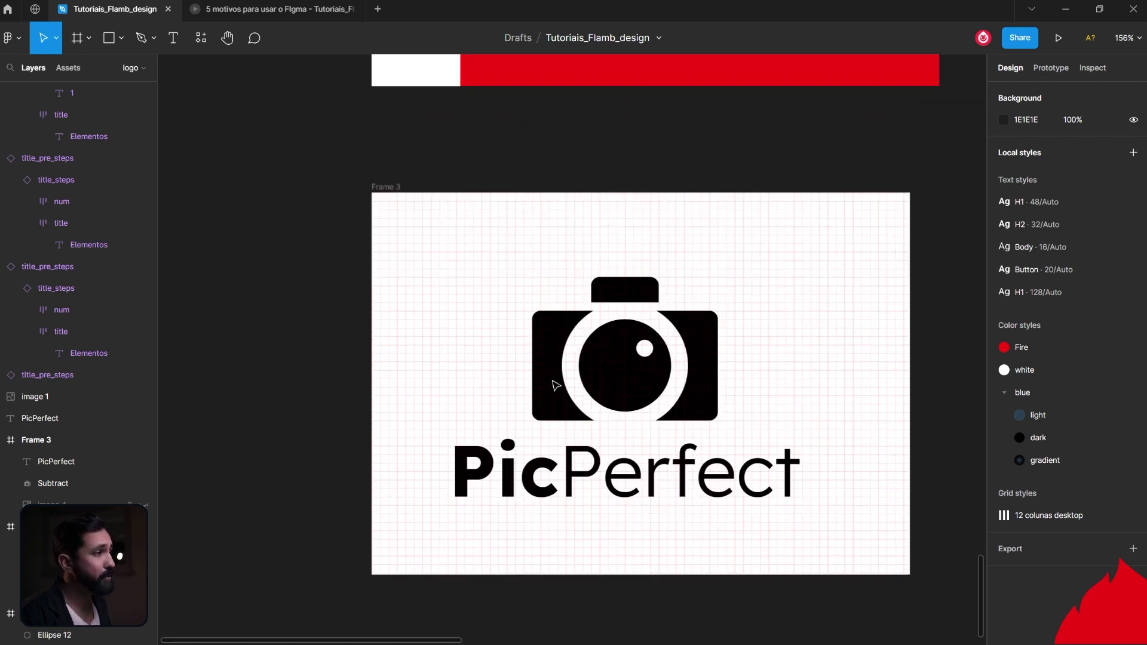
left_click(705, 529)
scroll(705, 533, "up", 1)
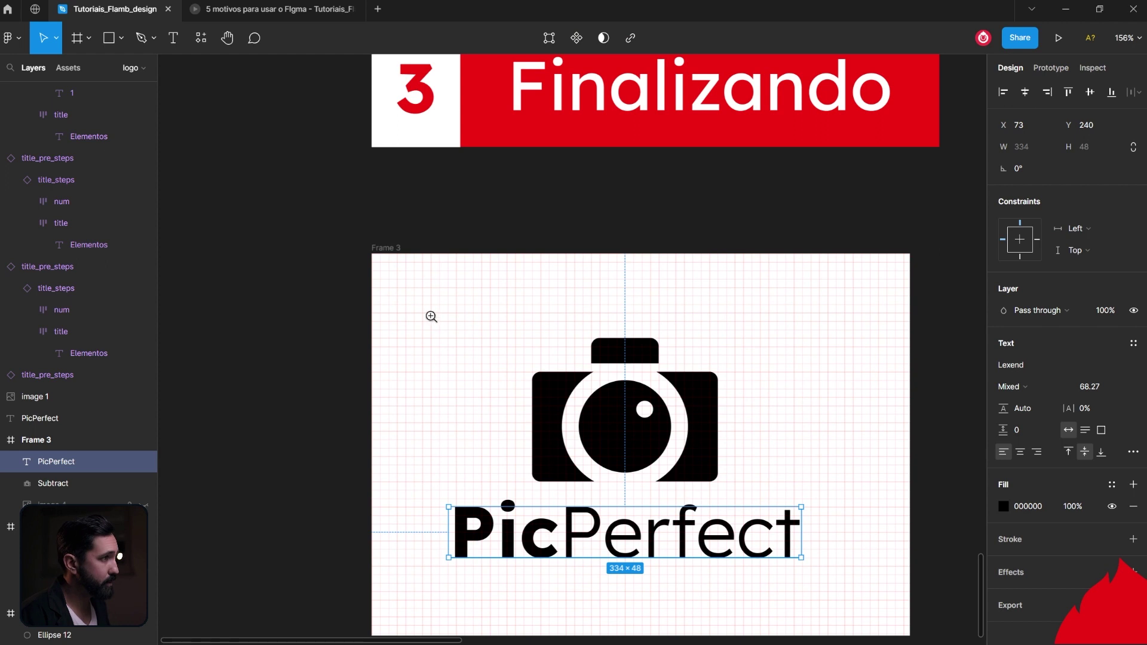
left_click_drag(432, 317, 854, 612)
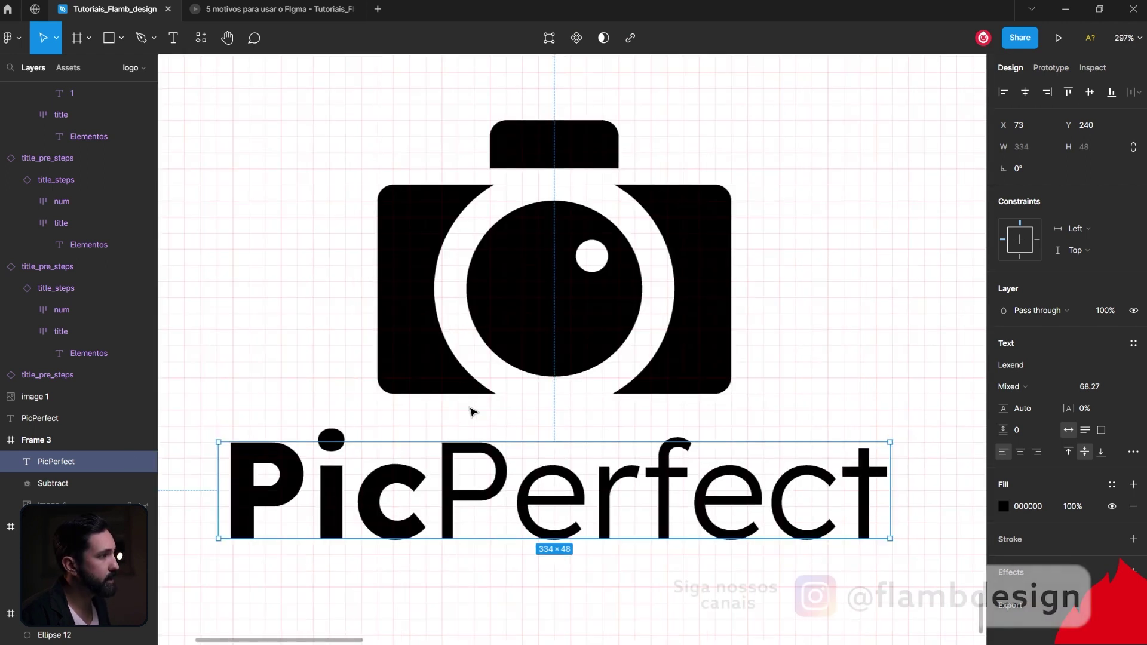
scroll(514, 517, "up", 1)
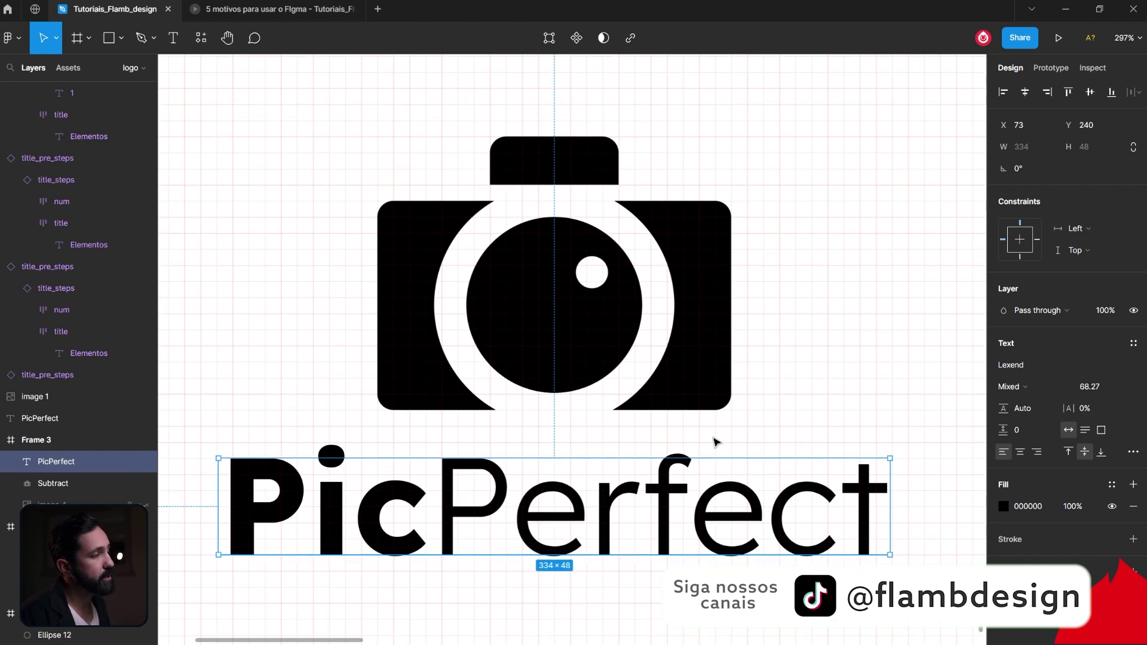
left_click(716, 400, "shift")
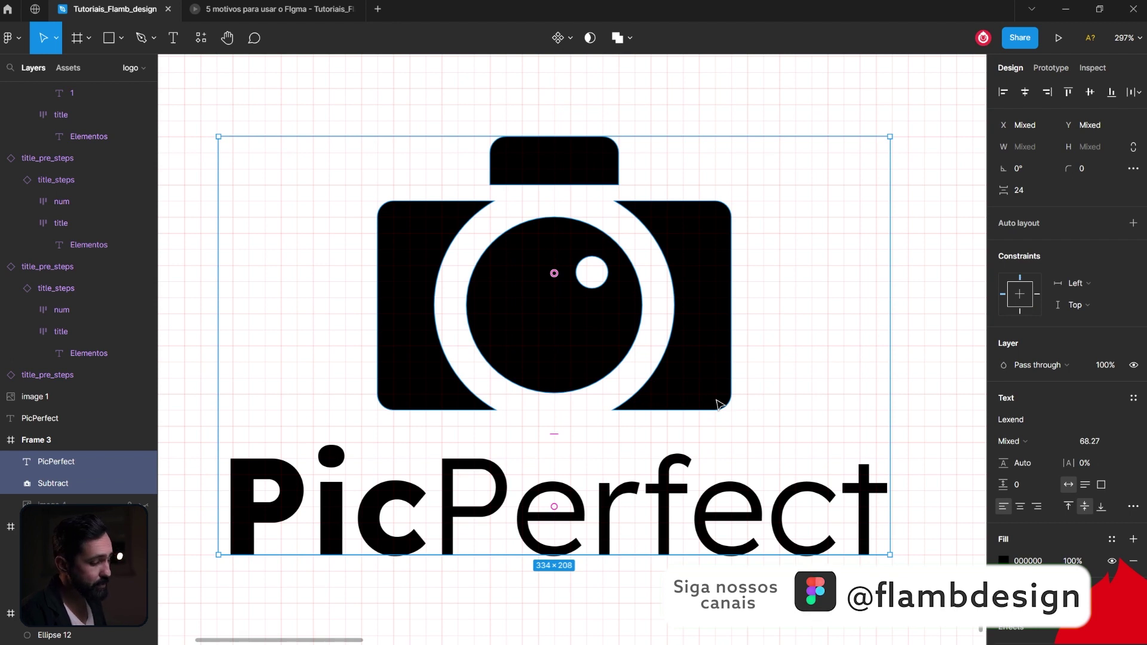
key("minus")
left_click(691, 339)
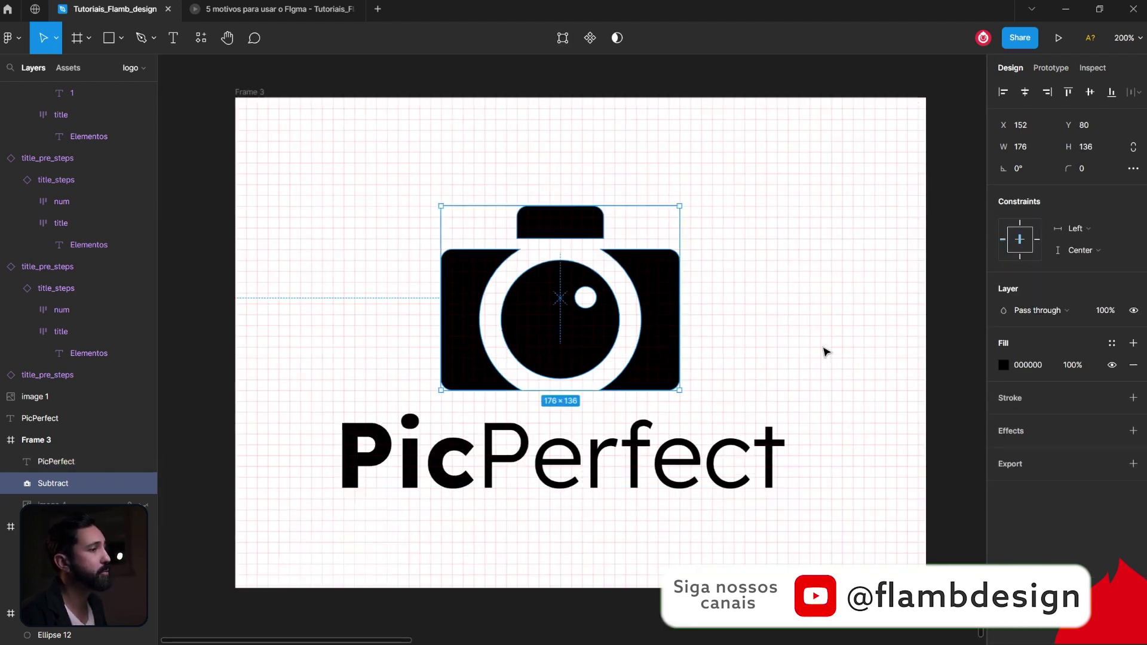
Flatten the camera and PicPerfect wordmark into one vector and start renaming it 'picper'.
left_click(643, 445, "shift")
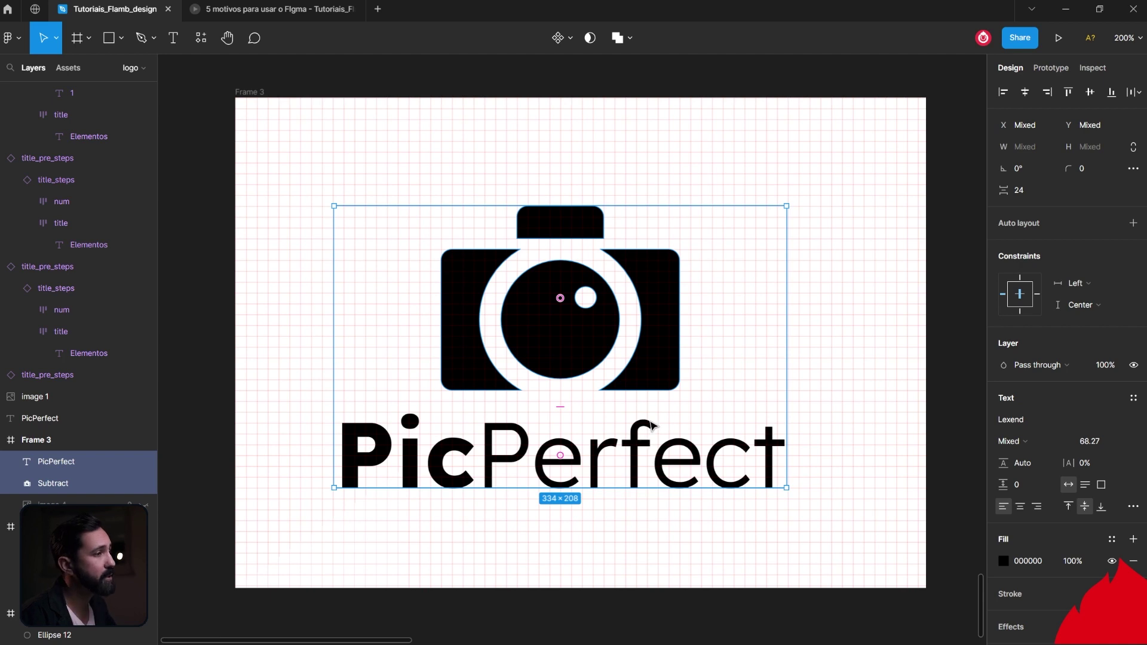
right_click(637, 447)
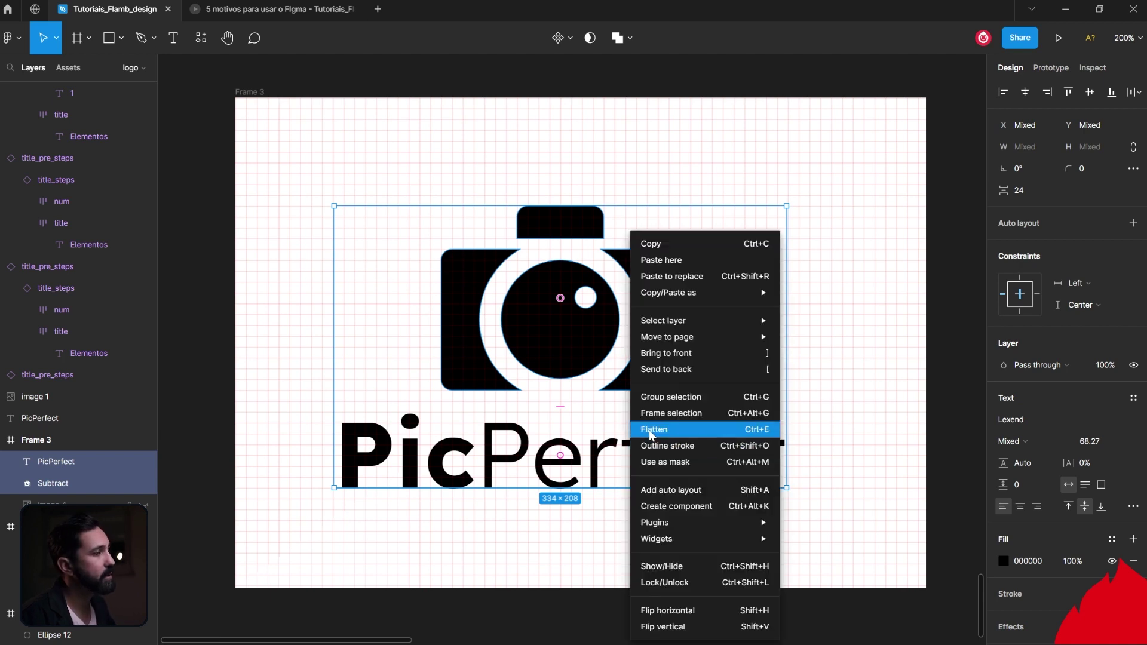
left_click(117, 466)
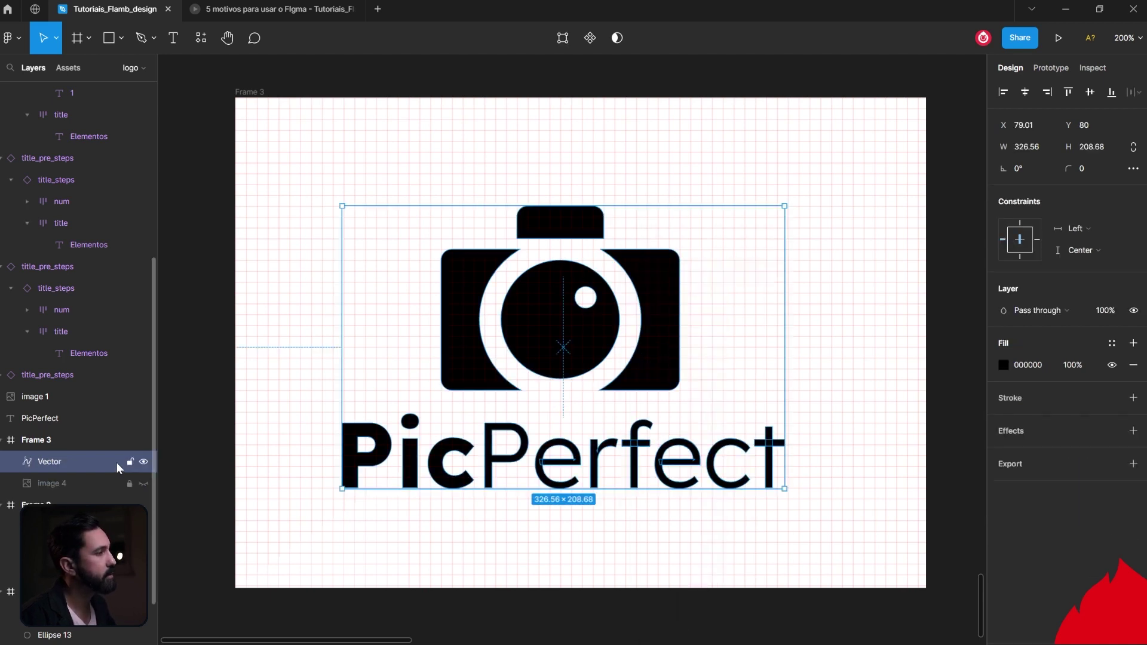
scroll(45, 460, "down", 2)
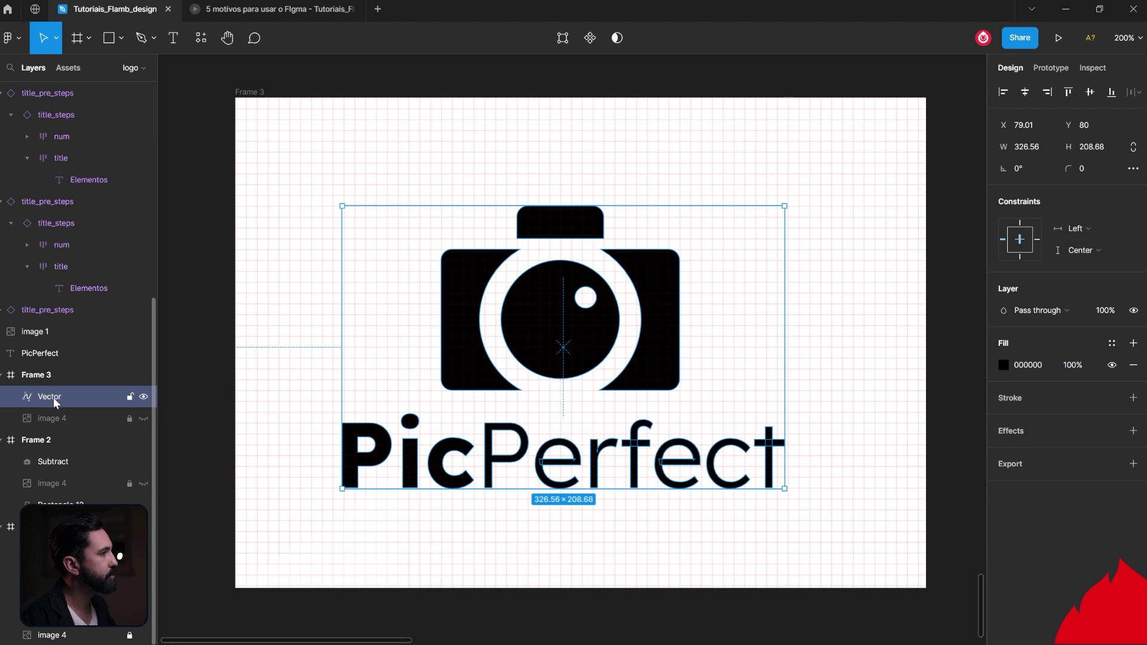
double_click(52, 397)
type("picper")
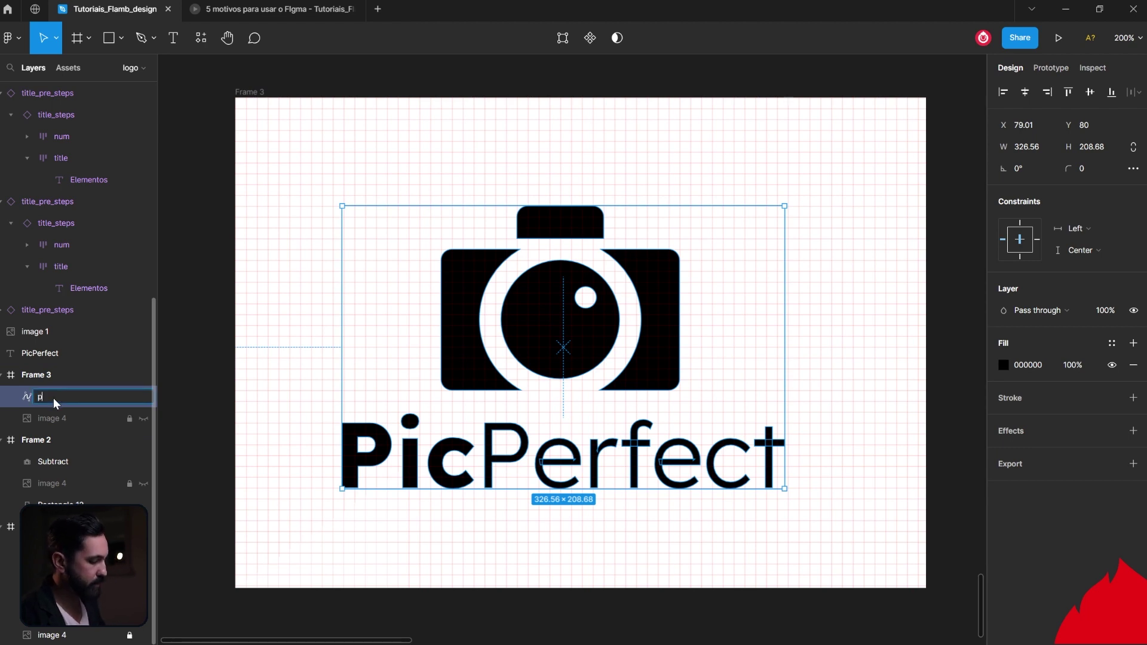